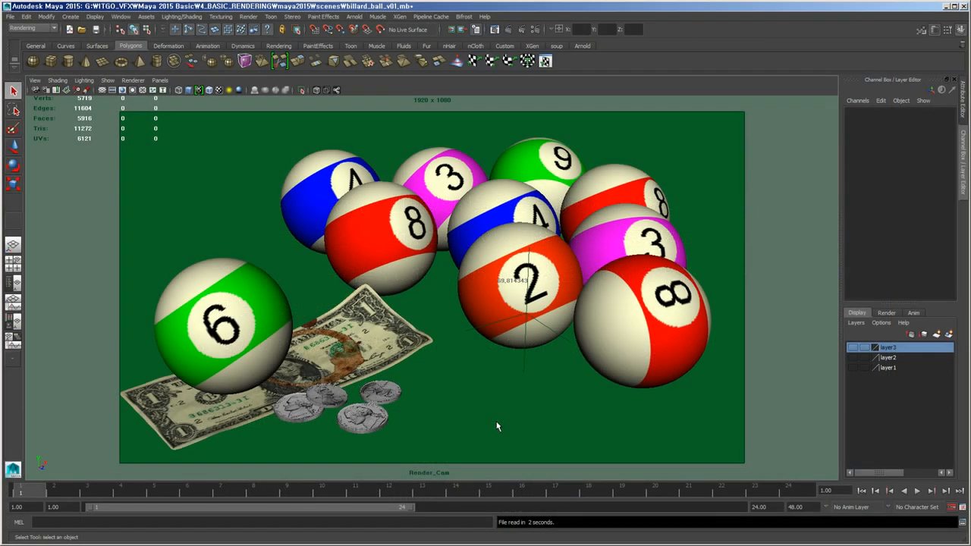
- Activate the Rendering menu set and view the list of renderers available for the scene
left_click(41, 28)
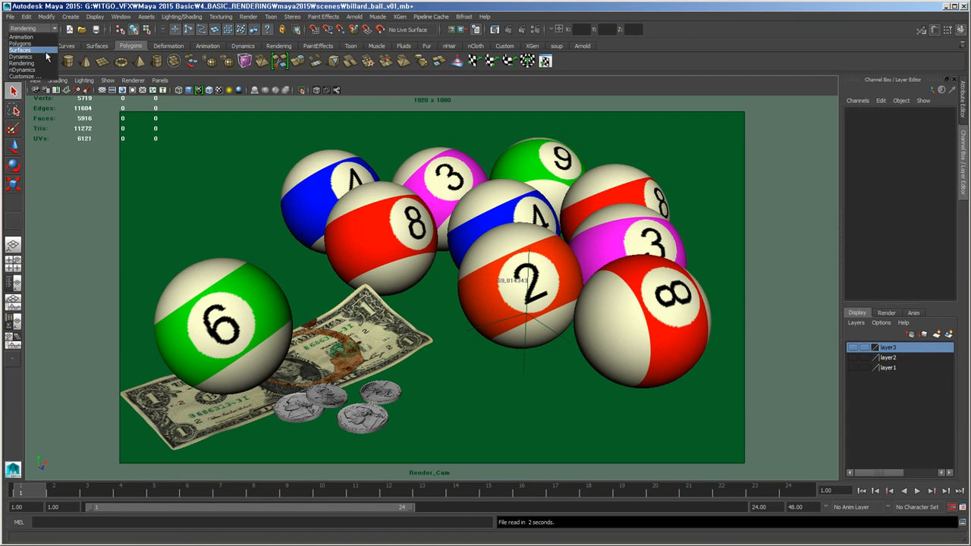
left_click(47, 64)
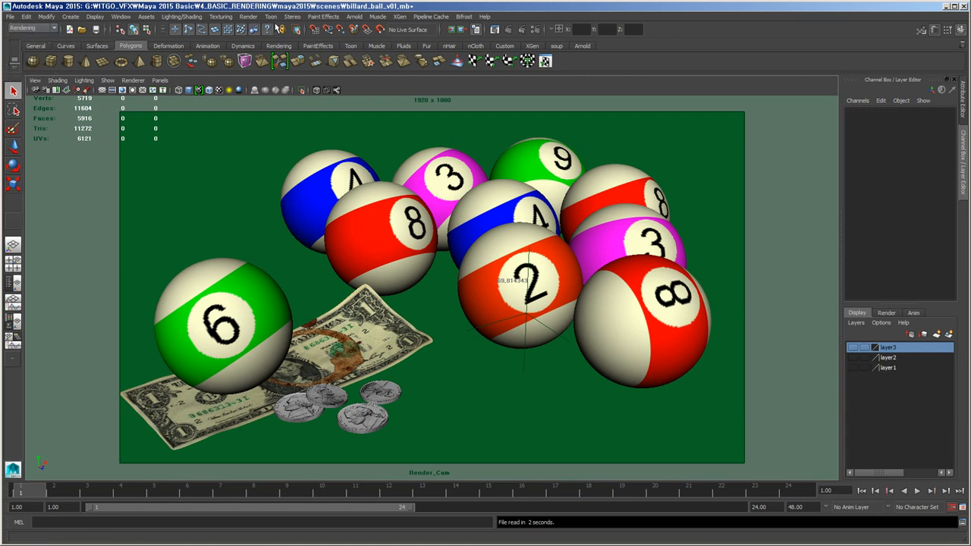
left_click(248, 17)
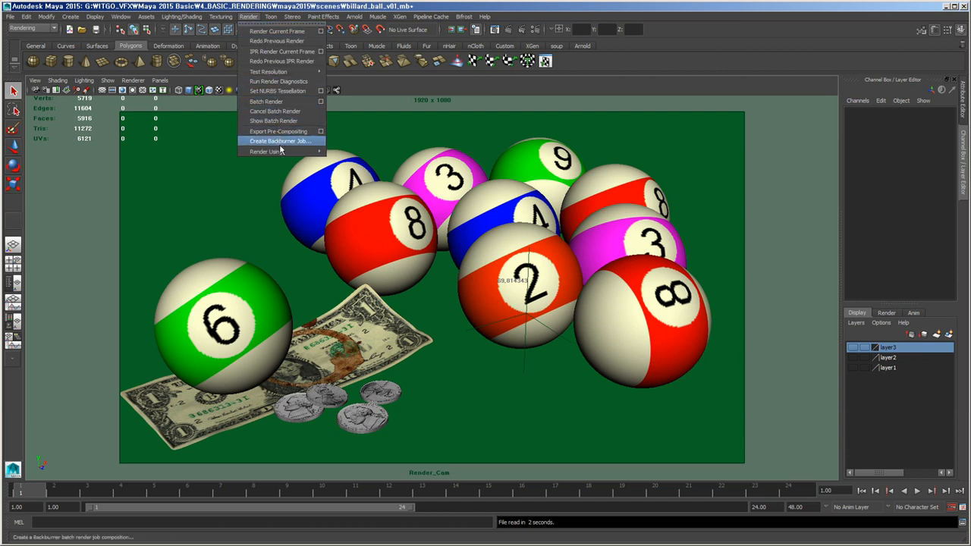
mouse_move(281, 152)
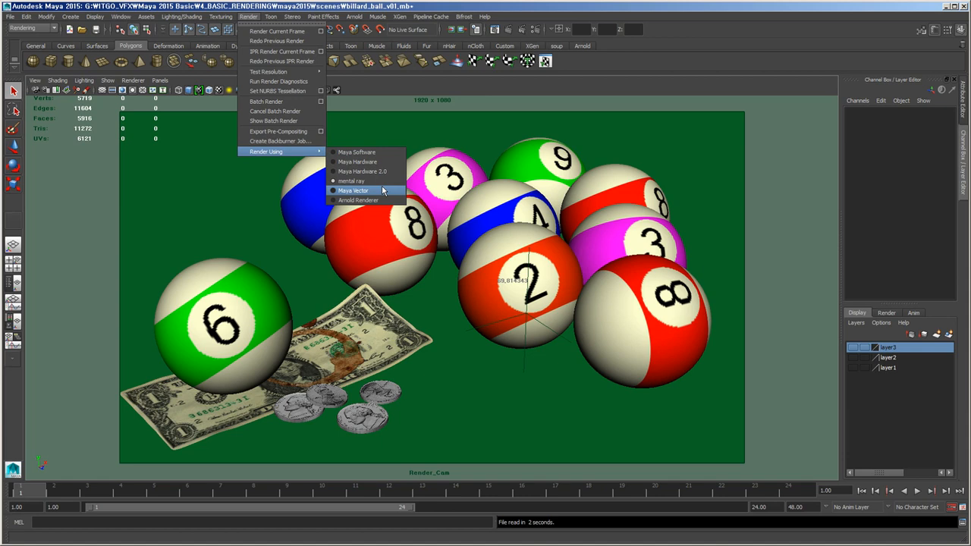
- Switch to the video player to examine the finished lighting in billard_work_001_v01.mov, and minimize it to return to Maya
key("alt+Tab")
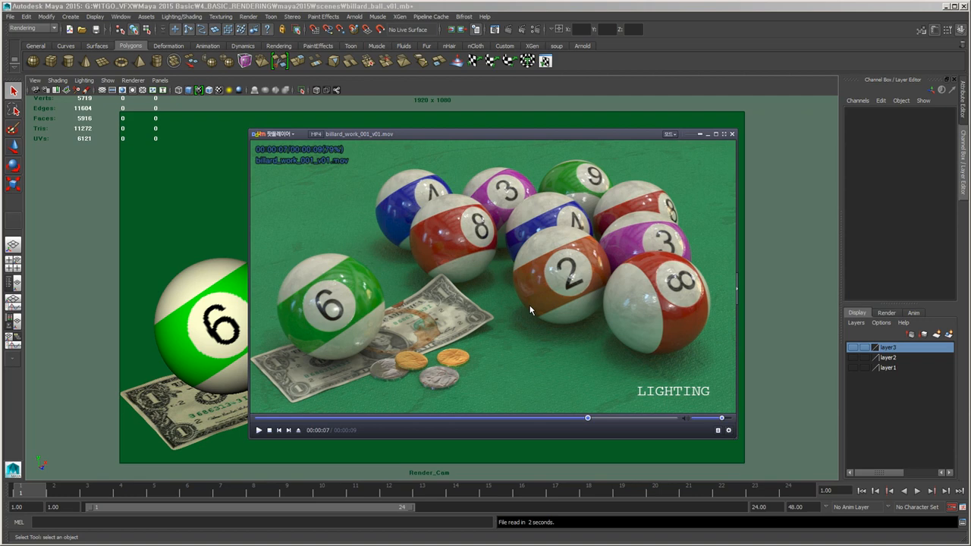
left_click(708, 136)
left_click(250, 16)
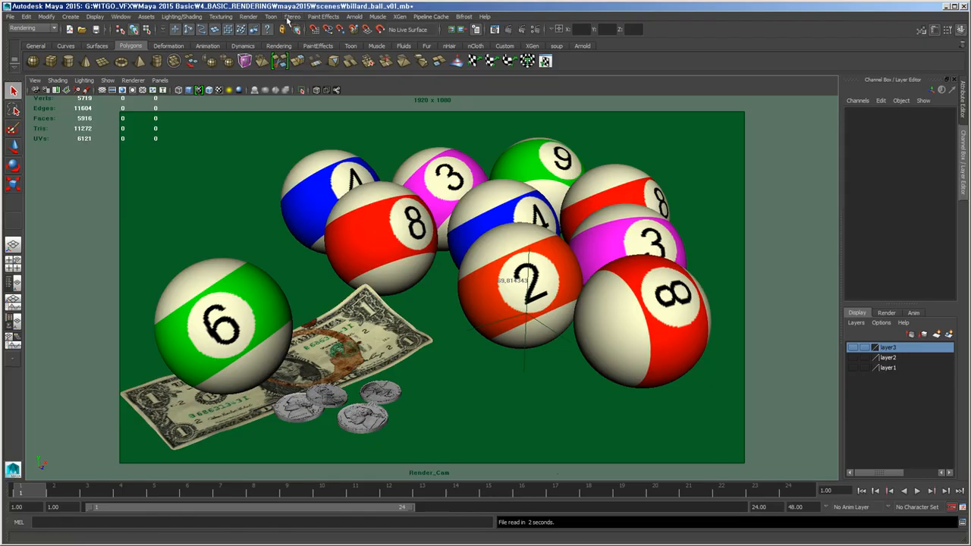
left_click(248, 17)
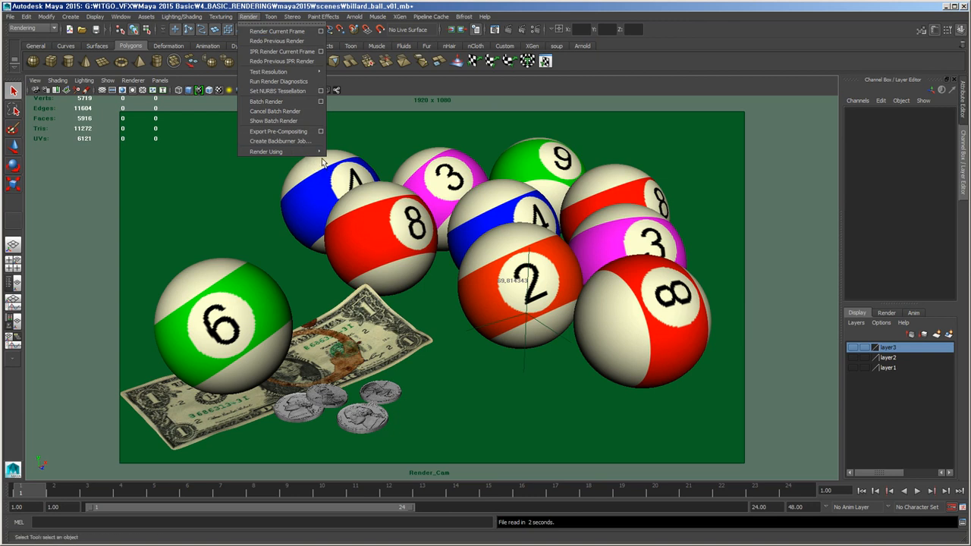
mouse_move(318, 153)
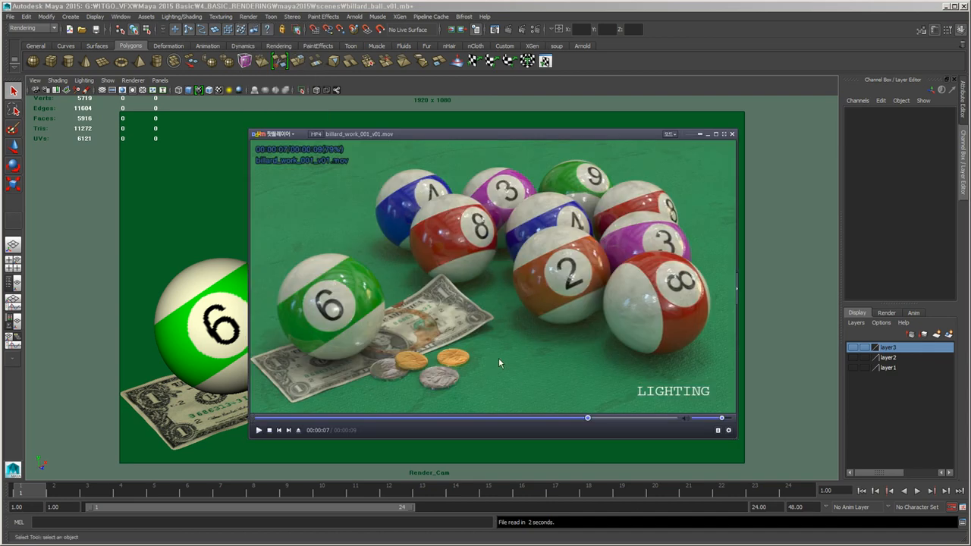
left_click(707, 135)
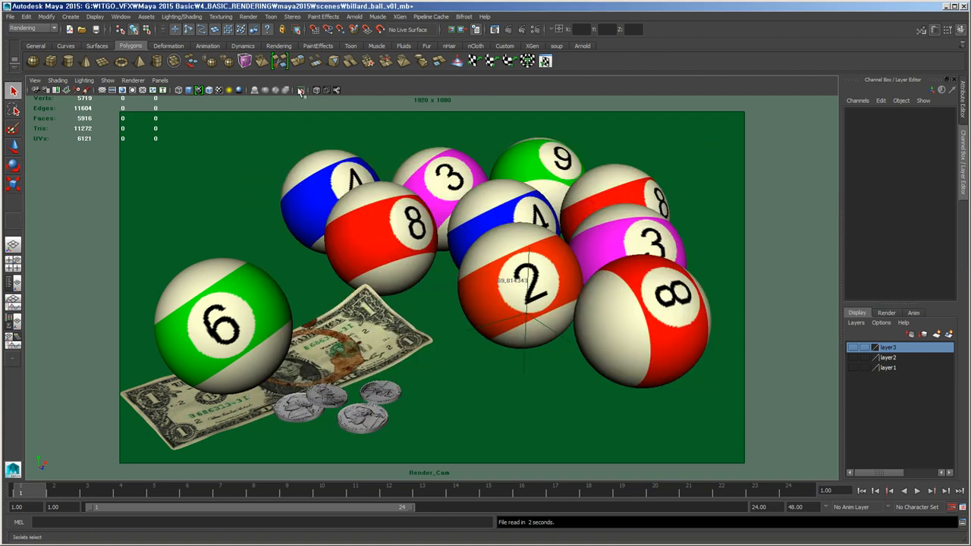
- Switch the scene's renderer to Maya Software and back to mental ray through the Render Using option
left_click(251, 17)
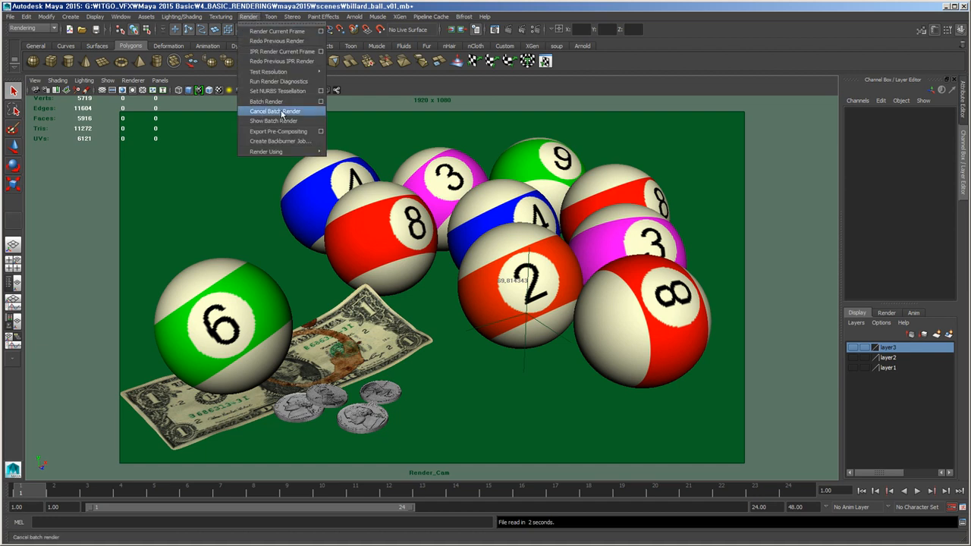
left_click(389, 154)
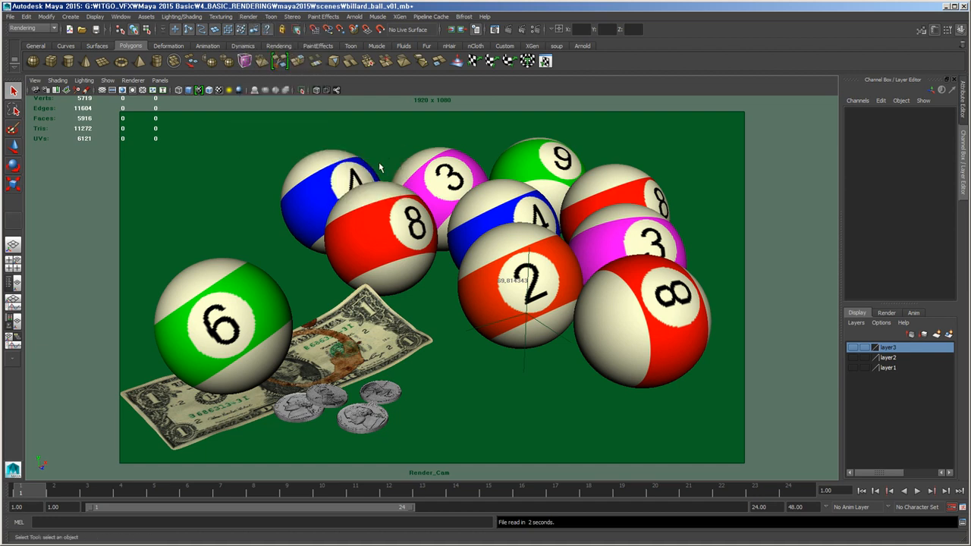
left_click(247, 17)
mouse_move(303, 152)
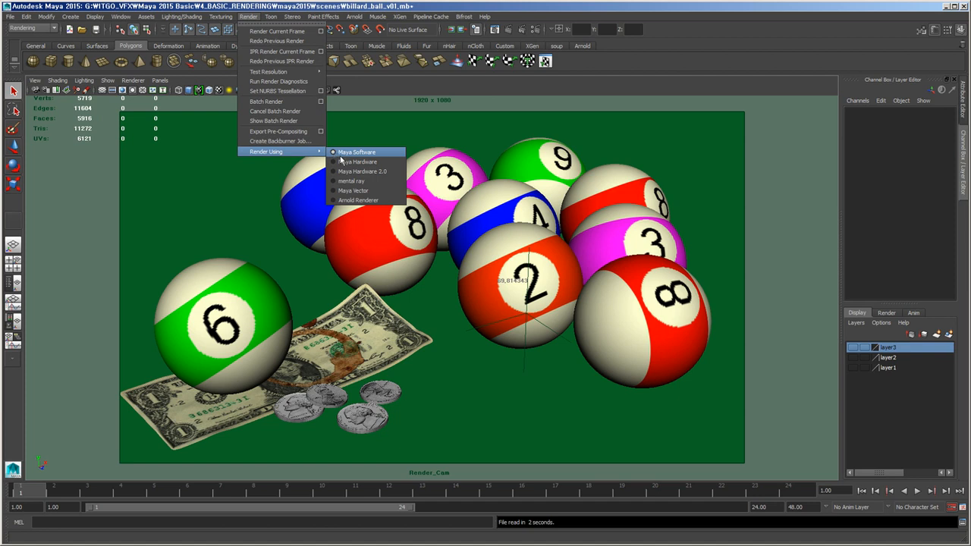
left_click(358, 182)
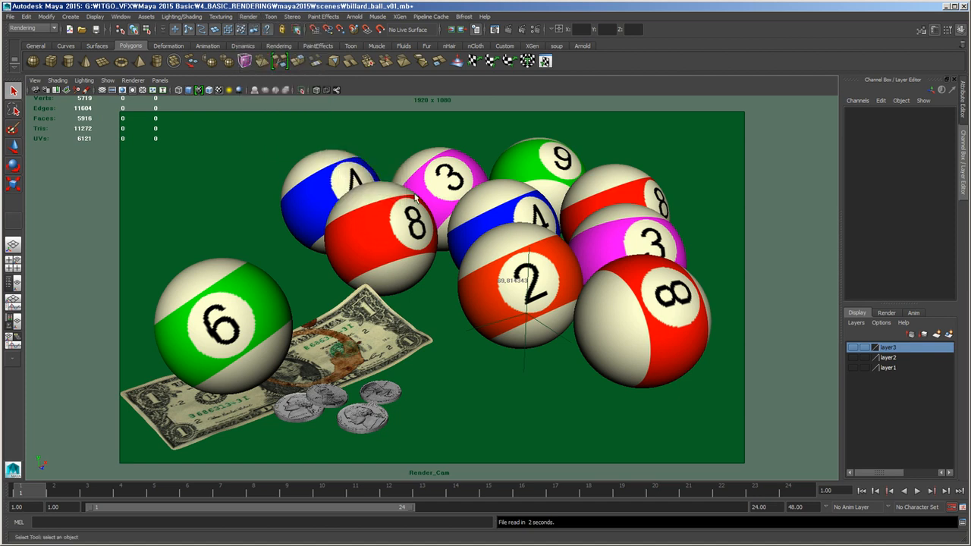
- Open the Render Settings and set Render Using to Maya Software
left_click(534, 31)
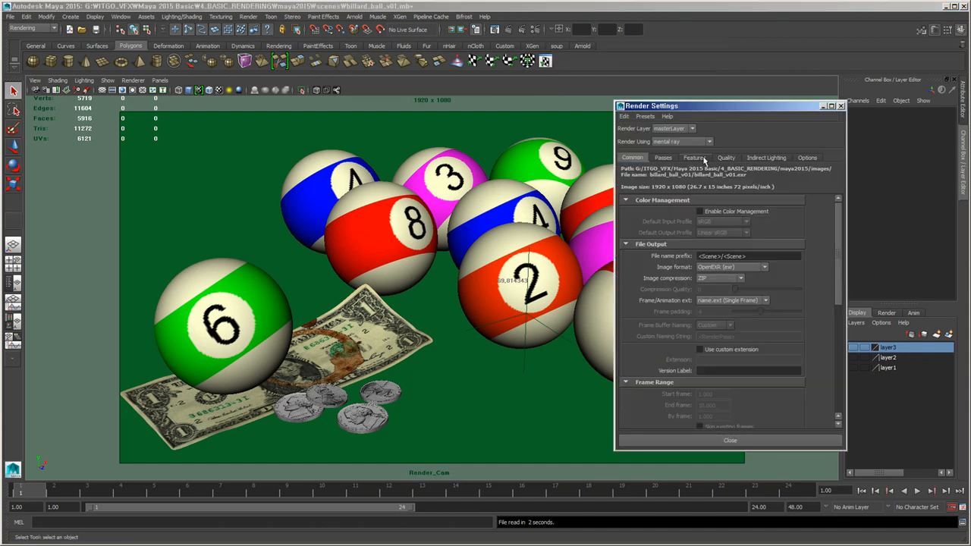
left_click_drag(682, 106, 494, 100)
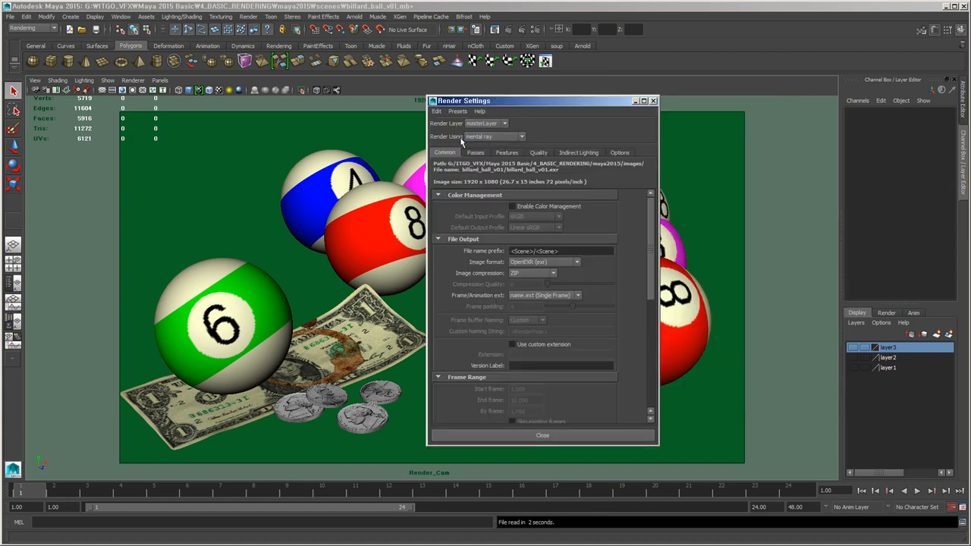
left_click(485, 136)
left_click(501, 145)
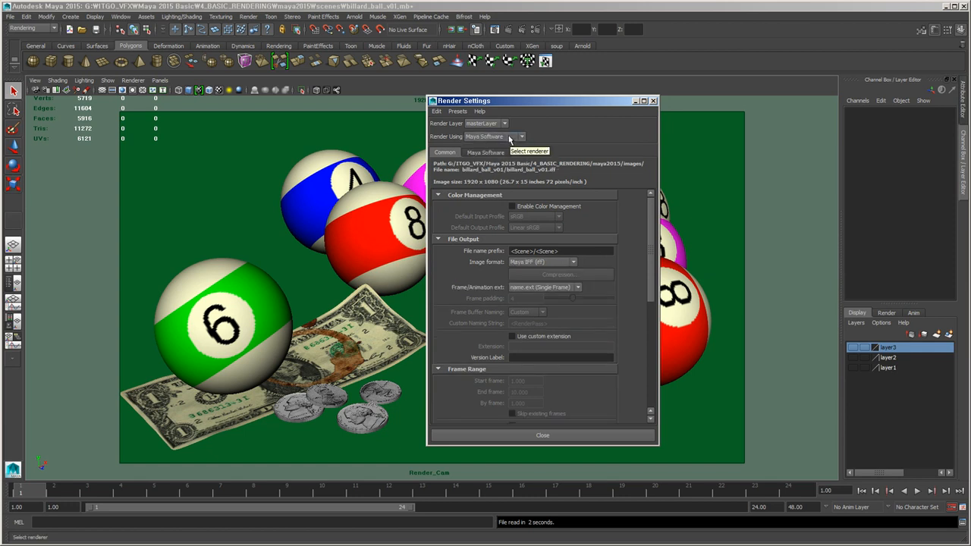
- Set Render Using to mental ray in the Render Settings and close the window
left_click(509, 137)
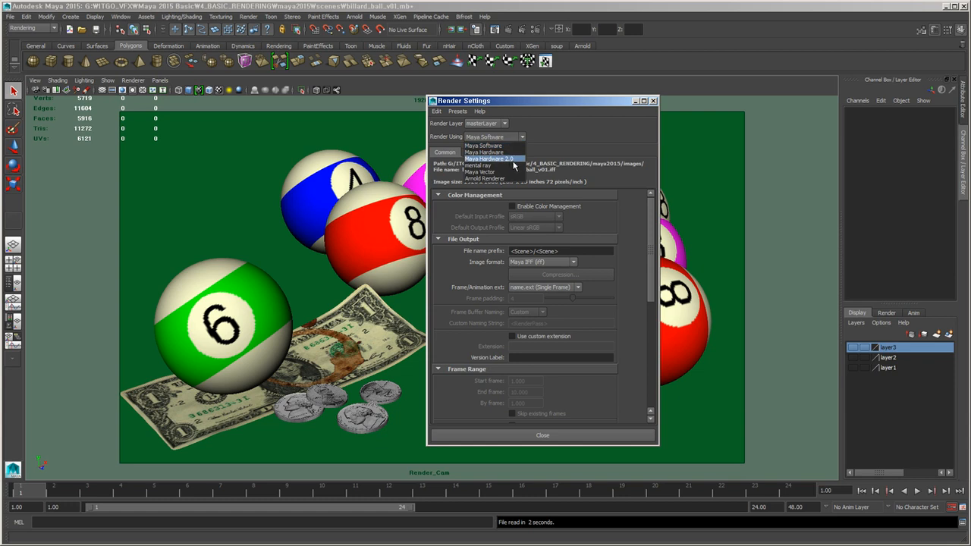
left_click(516, 166)
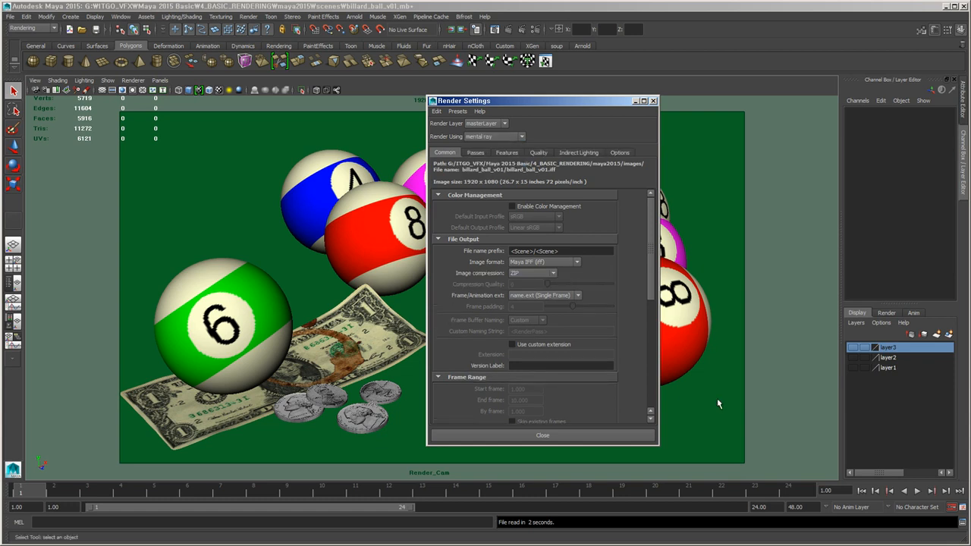
left_click(626, 436)
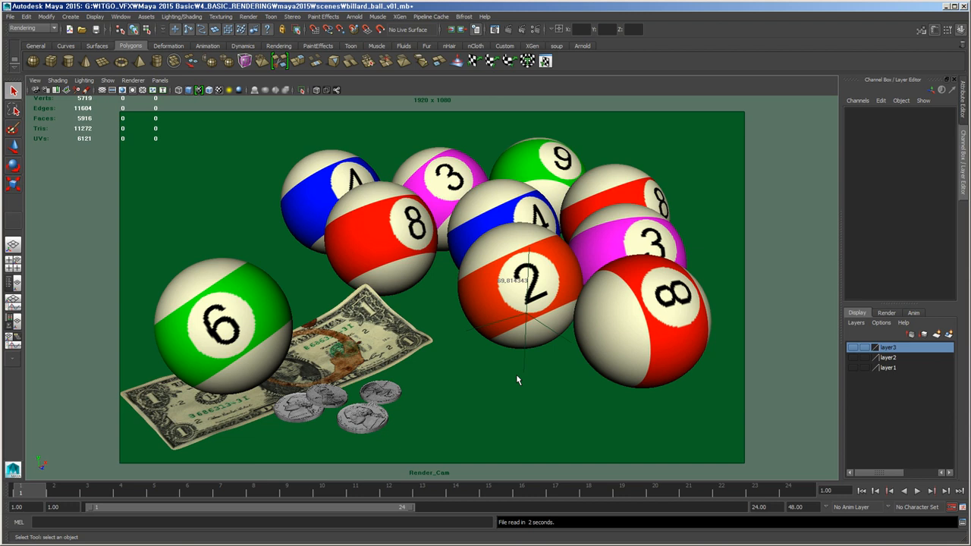
- Set the preferred renderer to mental ray in the Rendering preferences and save them
left_click(963, 506)
left_click_drag(618, 194, 549, 182)
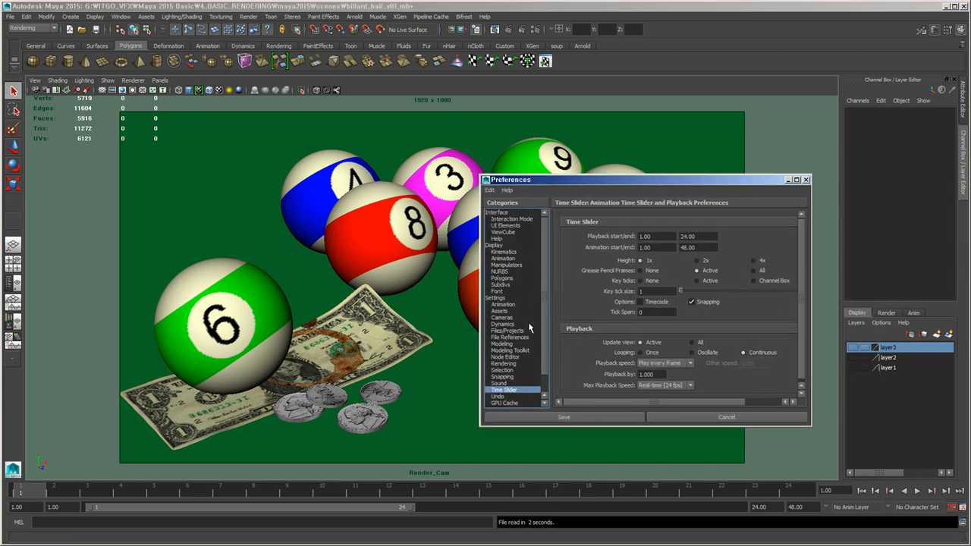
left_click(503, 364)
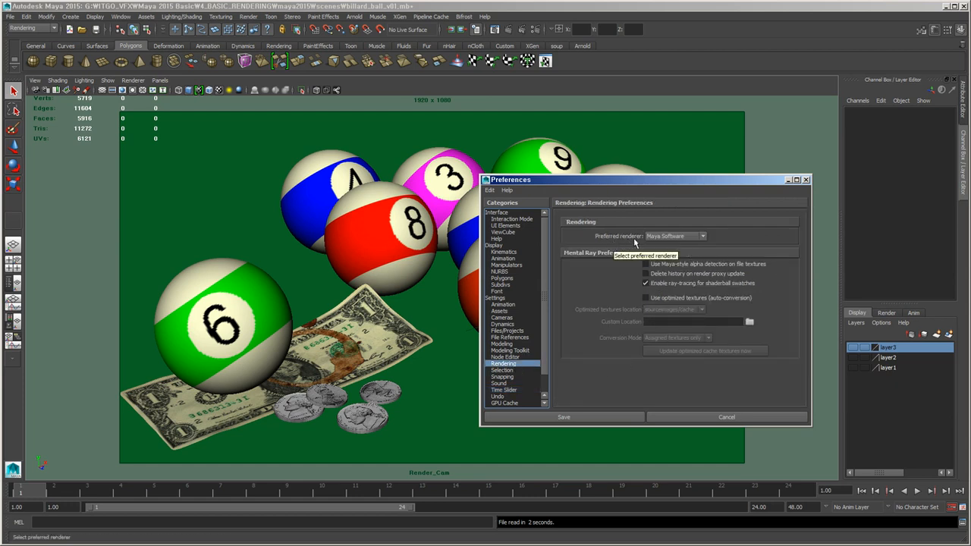
left_click(703, 238)
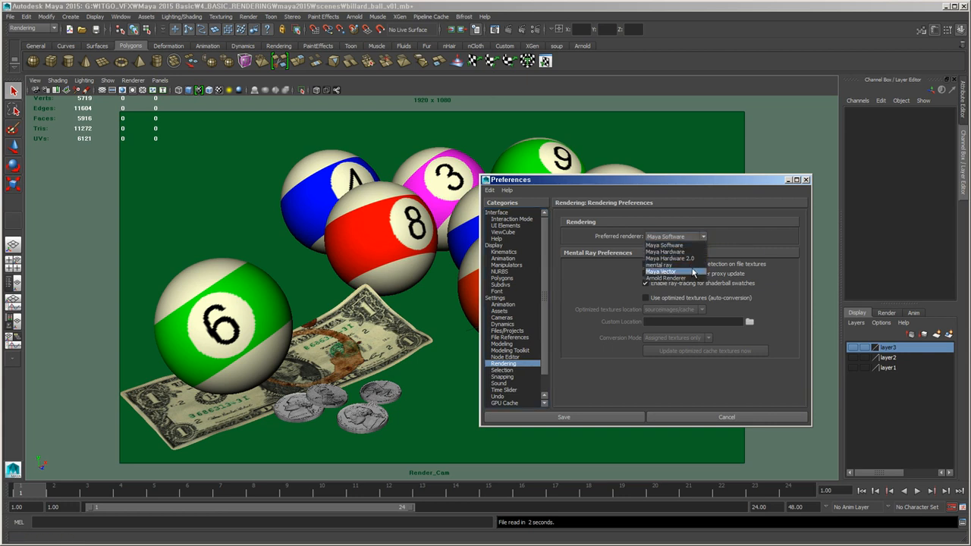
left_click(694, 265)
left_click(576, 417)
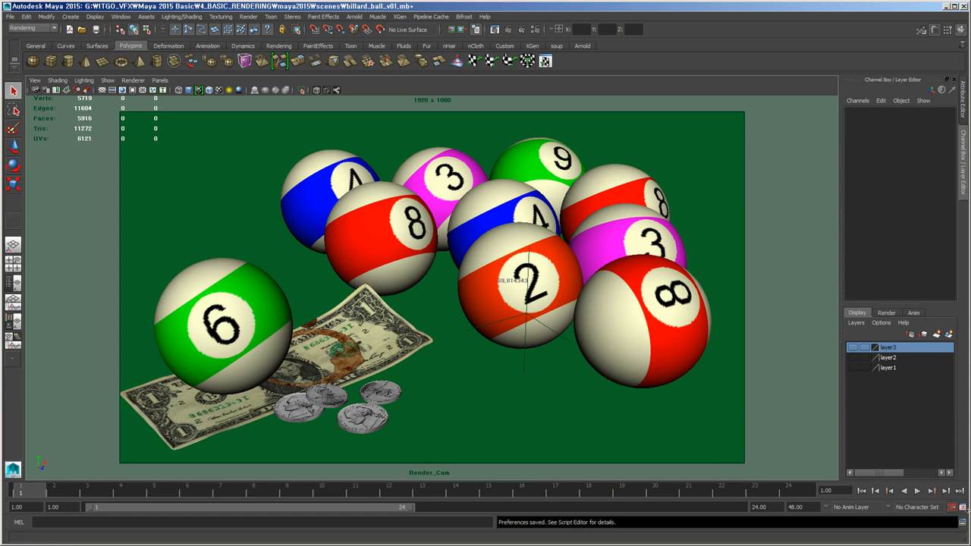
- Set the preferred renderer to Maya Software in the Rendering preferences and save them
left_click(962, 506)
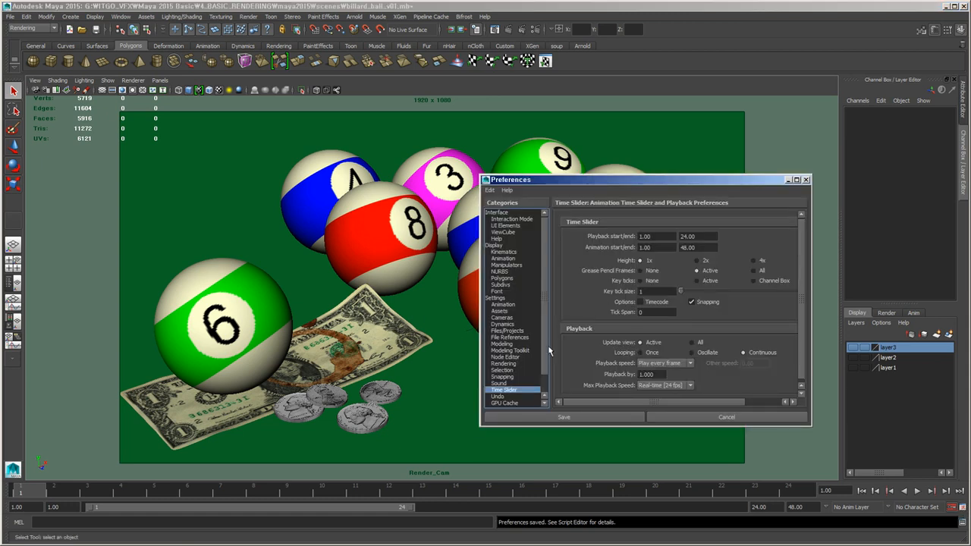
left_click(513, 369)
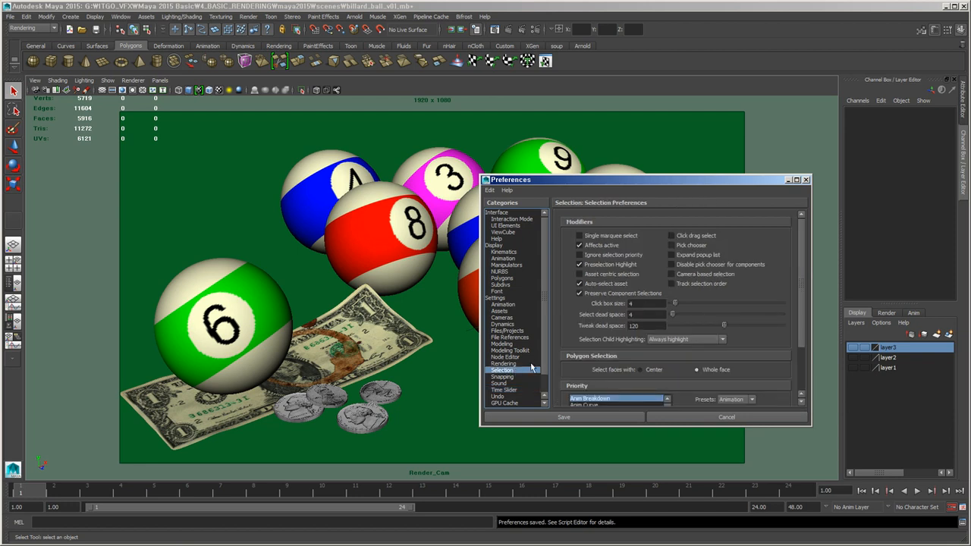
left_click(507, 363)
left_click(677, 236)
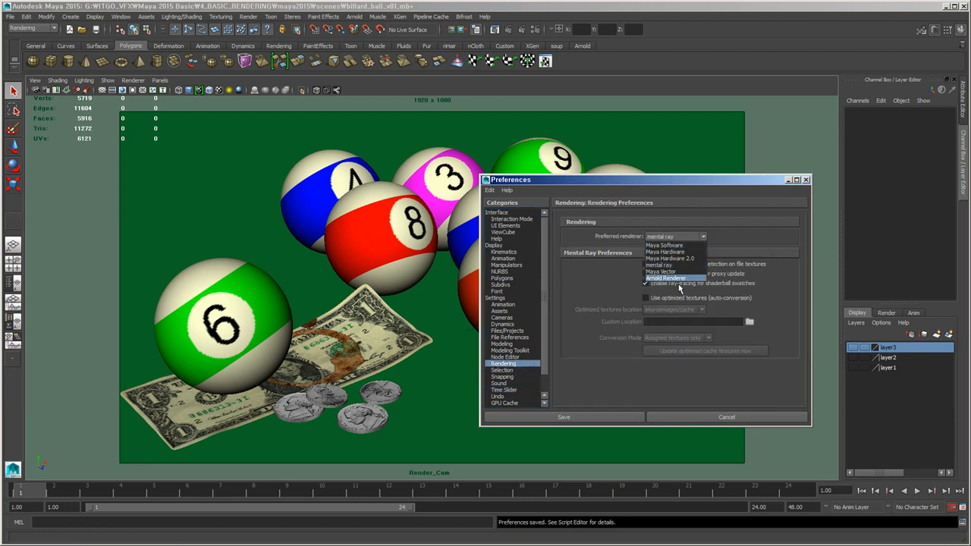
left_click(679, 245)
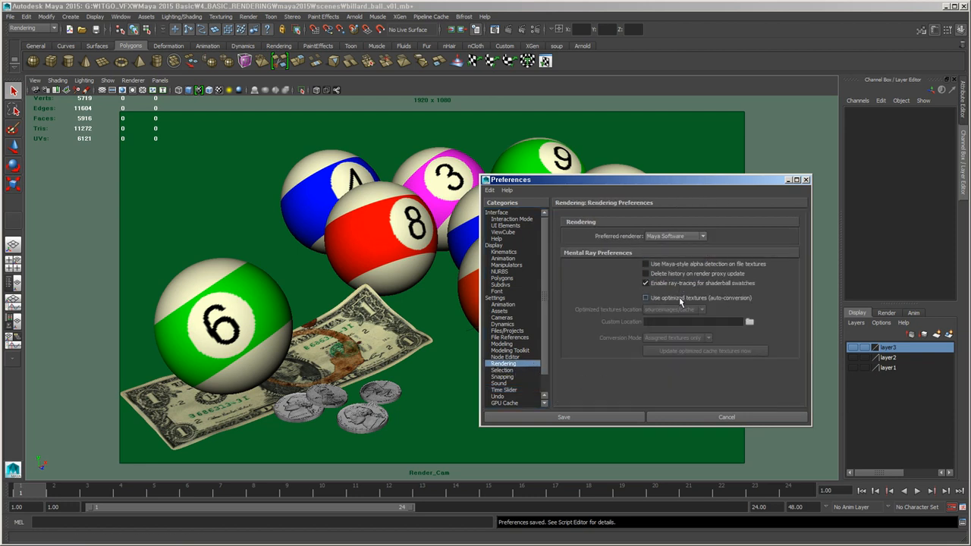
left_click(619, 417)
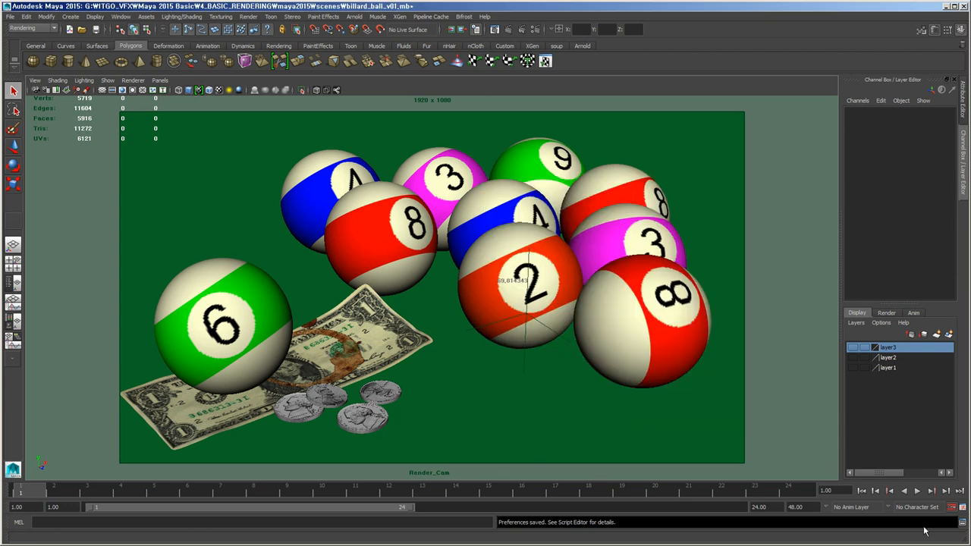
- Change the current scene's renderer to Maya Software and return it to mental ray
left_click(249, 16)
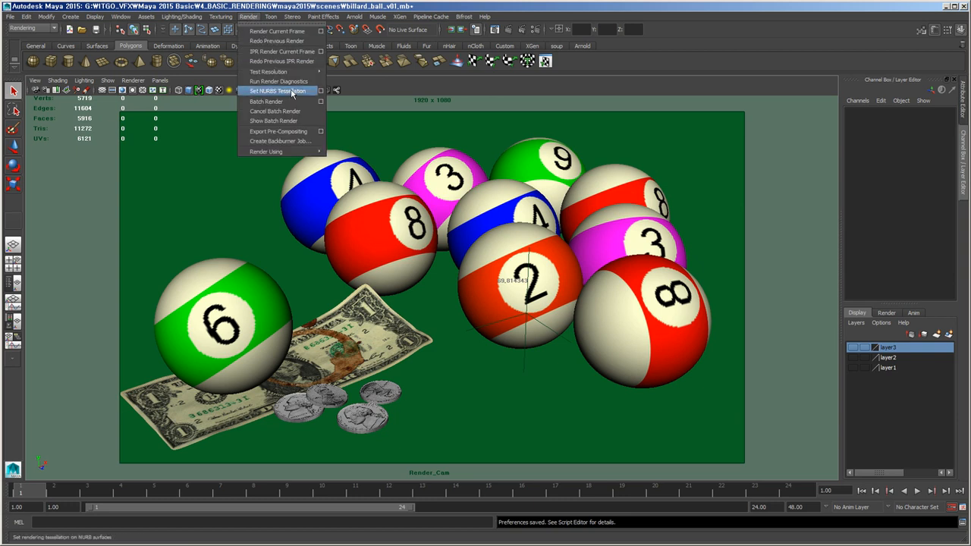
mouse_move(308, 151)
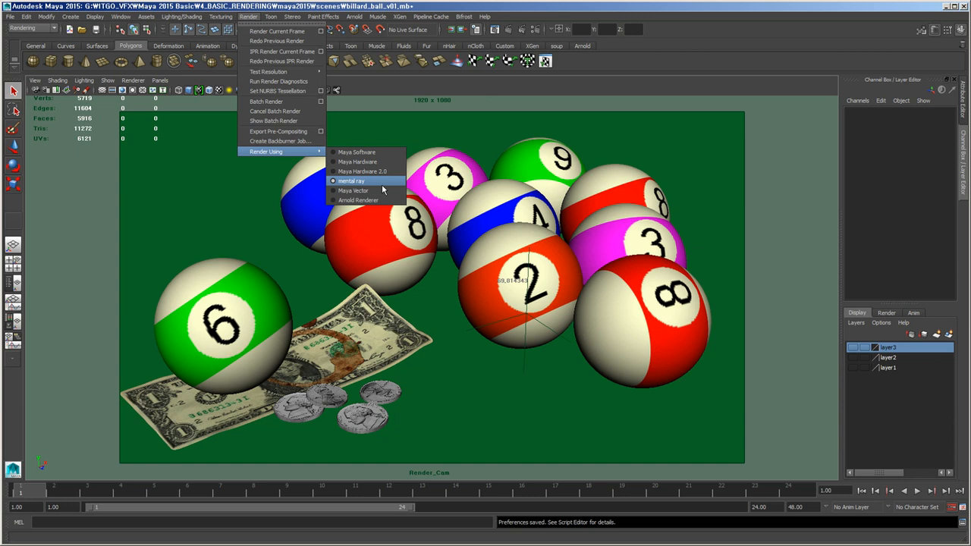
left_click(356, 152)
left_click(248, 17)
left_click(378, 183)
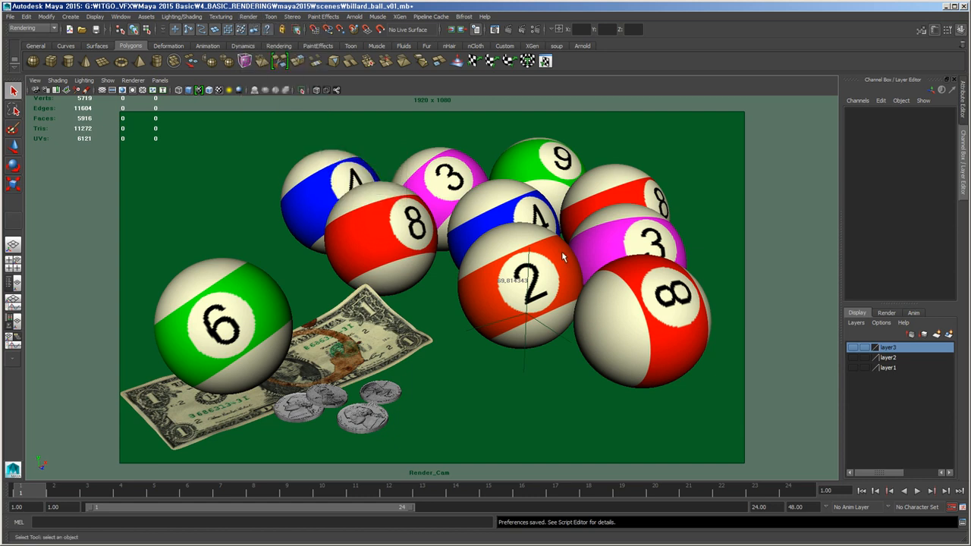
- Choose mental ray as the renderer in the Render Settings and close the window
left_click(534, 28)
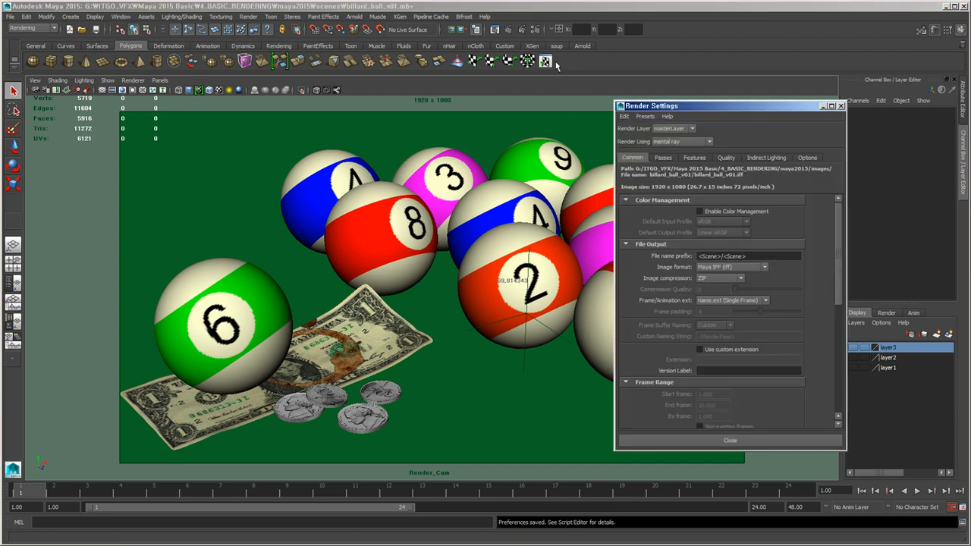
left_click(684, 143)
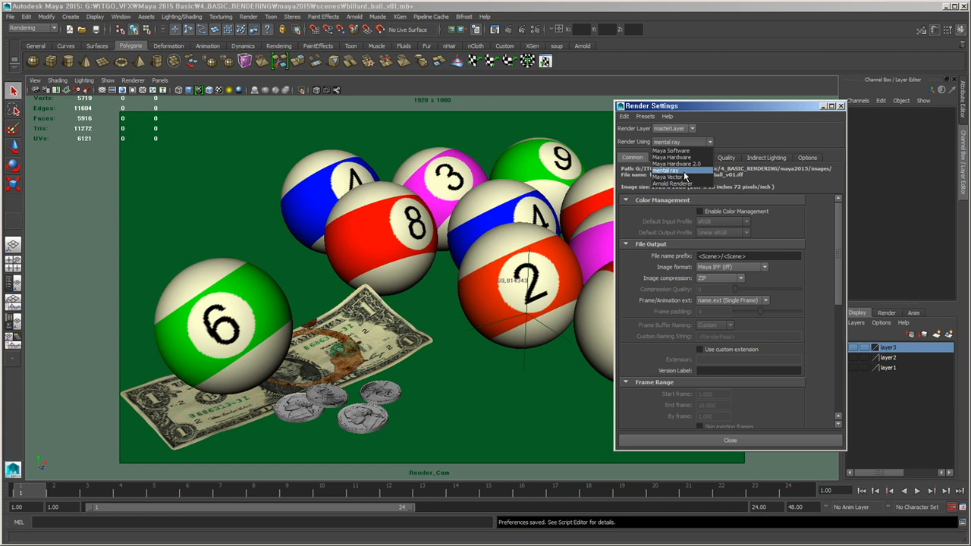
left_click(683, 171)
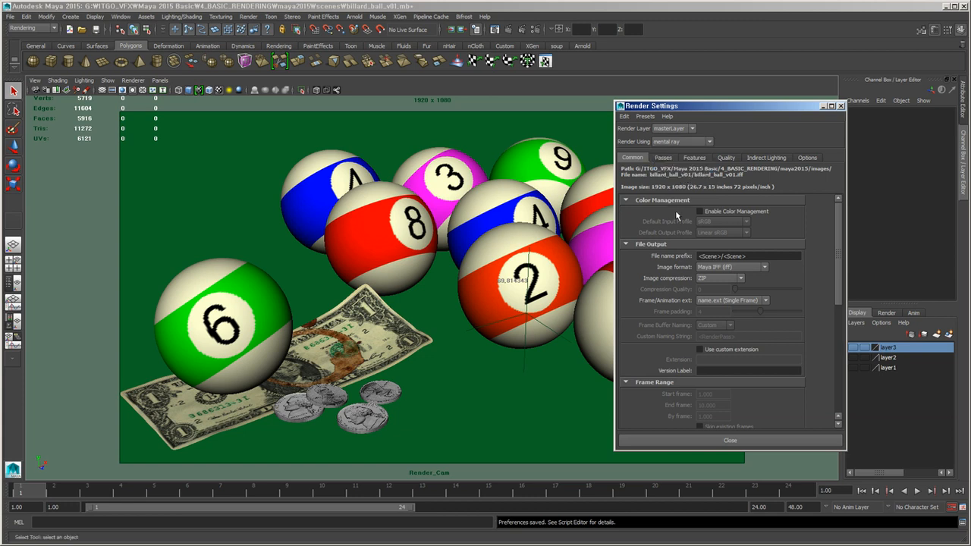
left_click(727, 443)
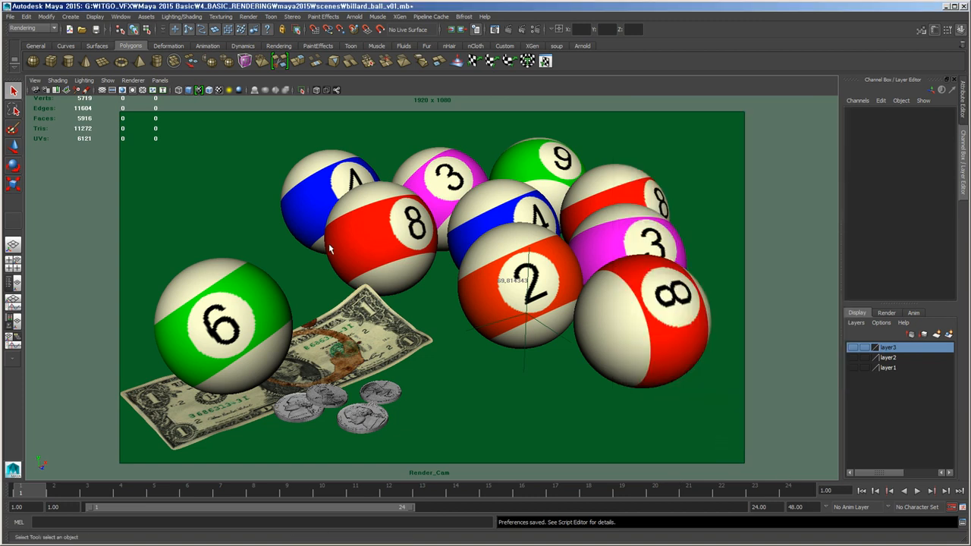
- Check which renderers are available for the billiard ball scene
left_click(250, 16)
mouse_move(307, 151)
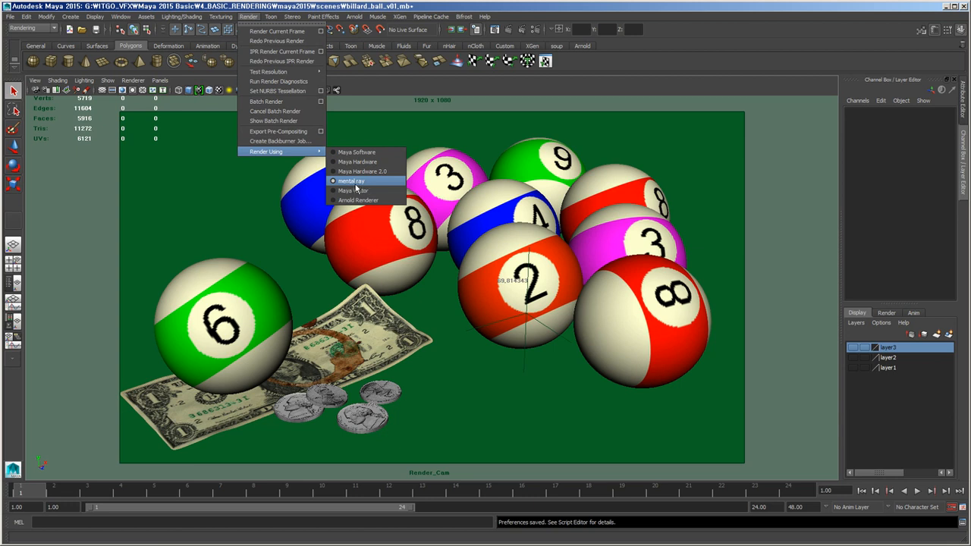
left_click(381, 91)
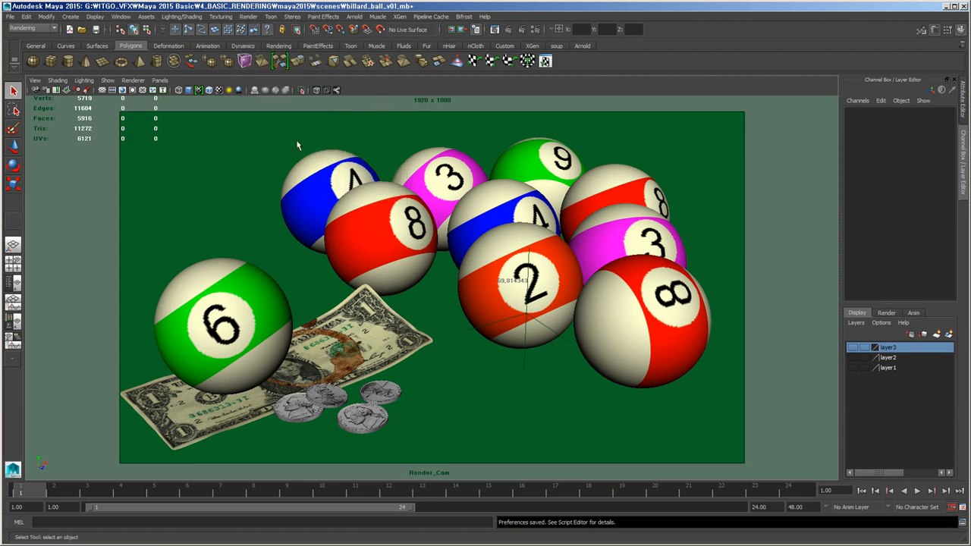
- Open the Plug-in Manager, enlarge its window and review the renderer plug-ins near the end of the list
left_click(121, 16)
mouse_move(152, 70)
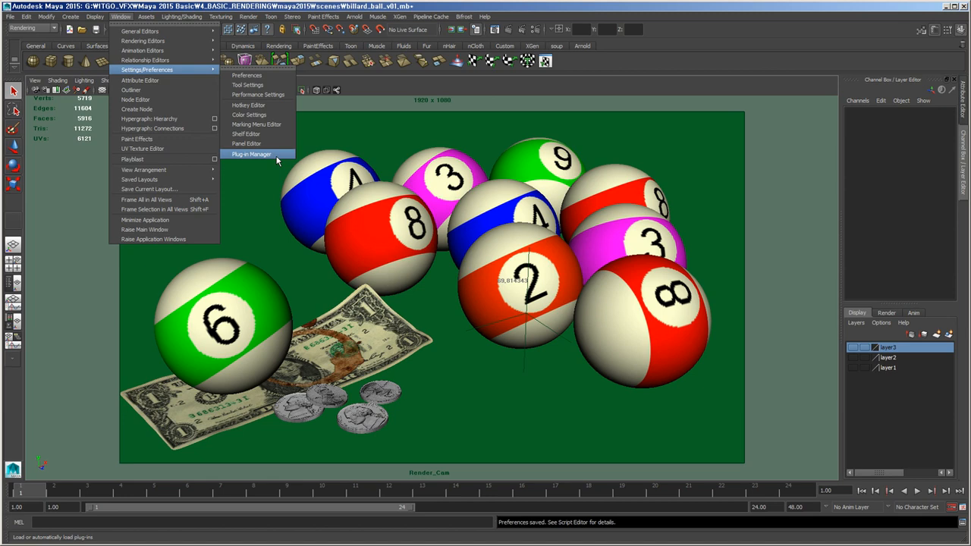
left_click(277, 156)
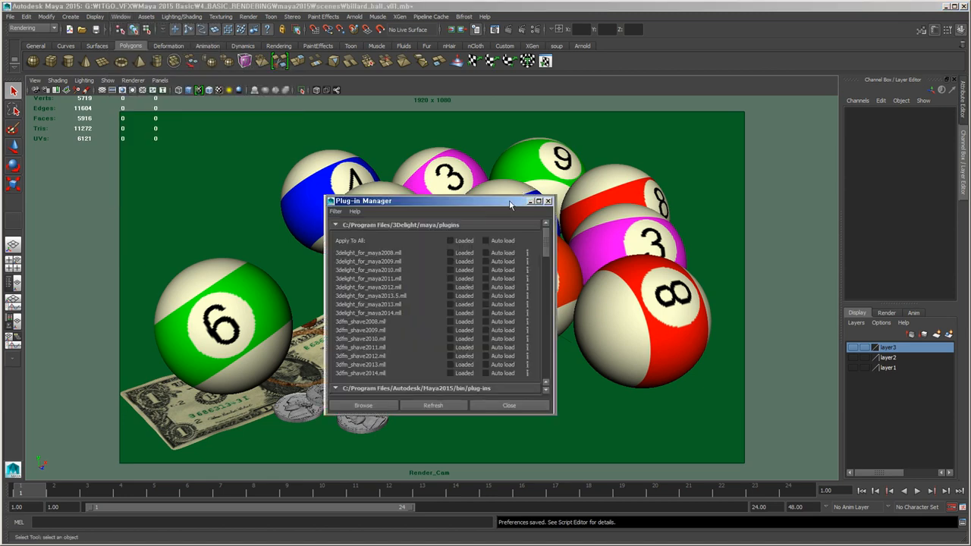
left_click_drag(510, 204, 545, 119)
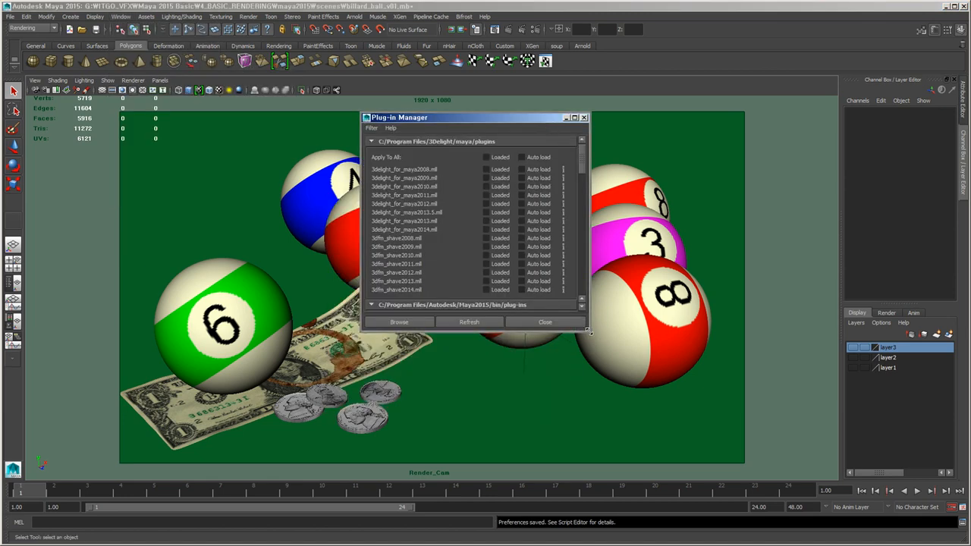
left_click_drag(589, 332, 670, 479)
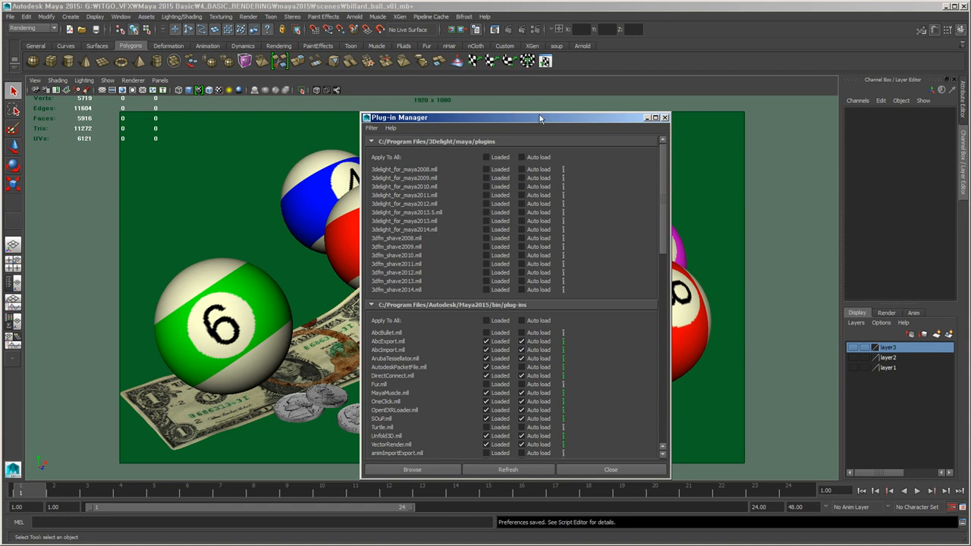
left_click_drag(540, 113, 538, 47)
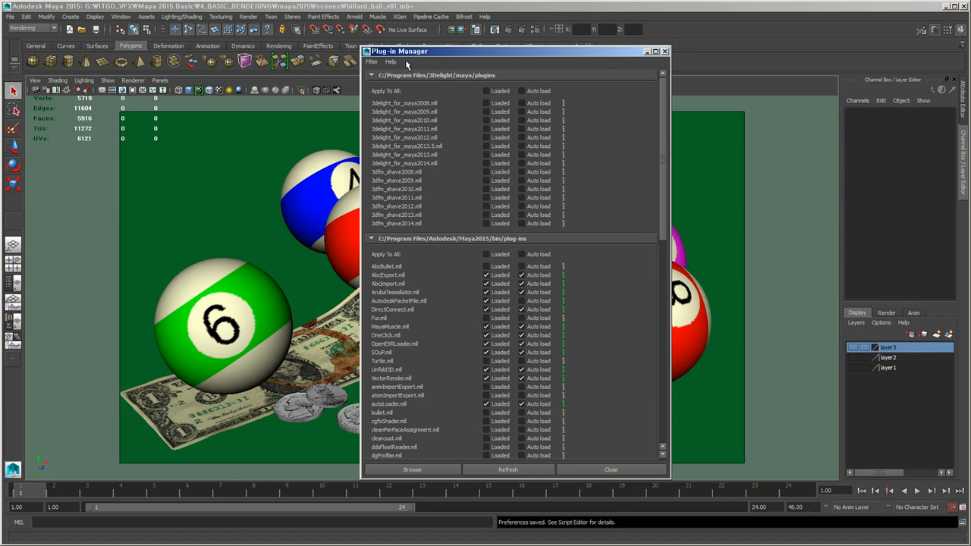
scroll(547, 220, "down", 10)
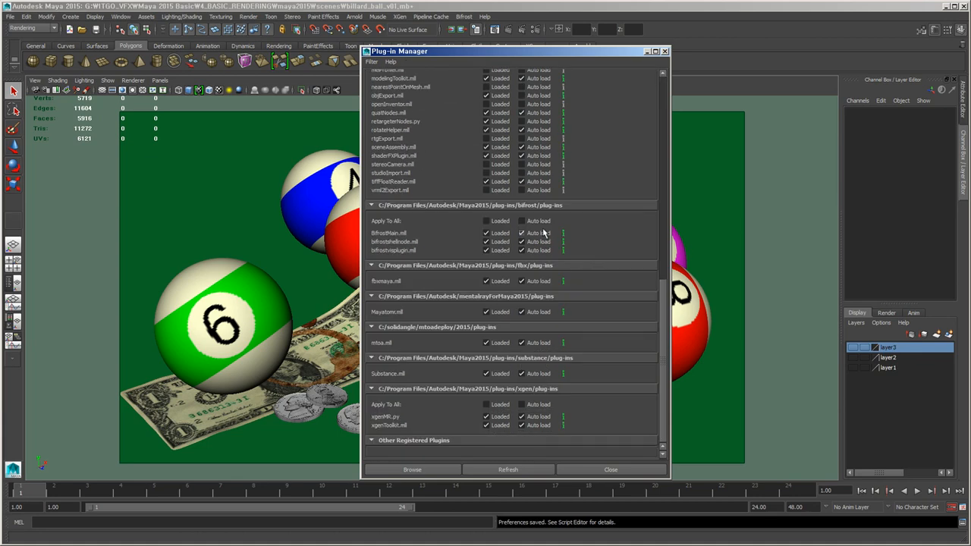
scroll(544, 243, "up", 10)
scroll(541, 283, "down", 10)
left_click_drag(661, 305, 653, 346)
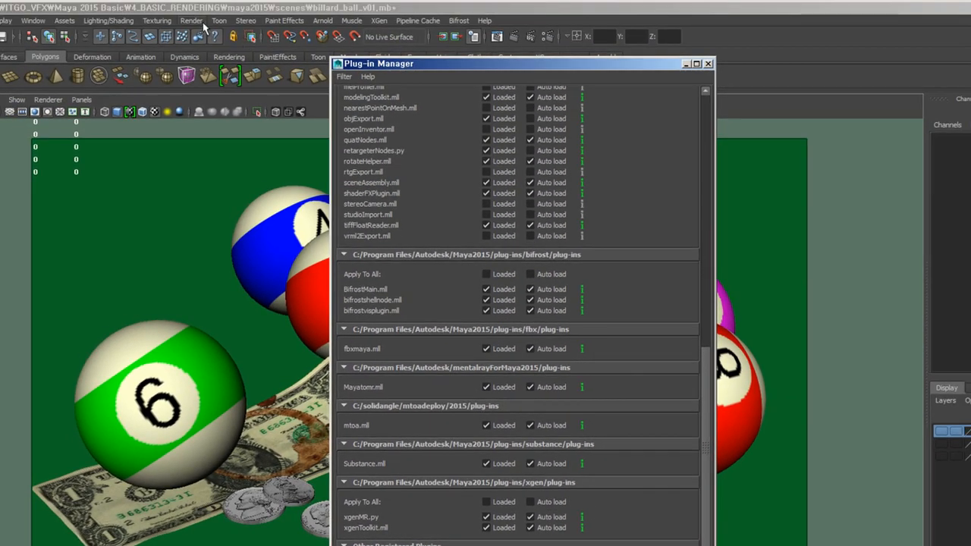
- Compare the available renderers with the Mayatomr.mll and mtoa.mll plug-ins and close the Plug-in Manager
left_click(194, 21)
mouse_move(253, 186)
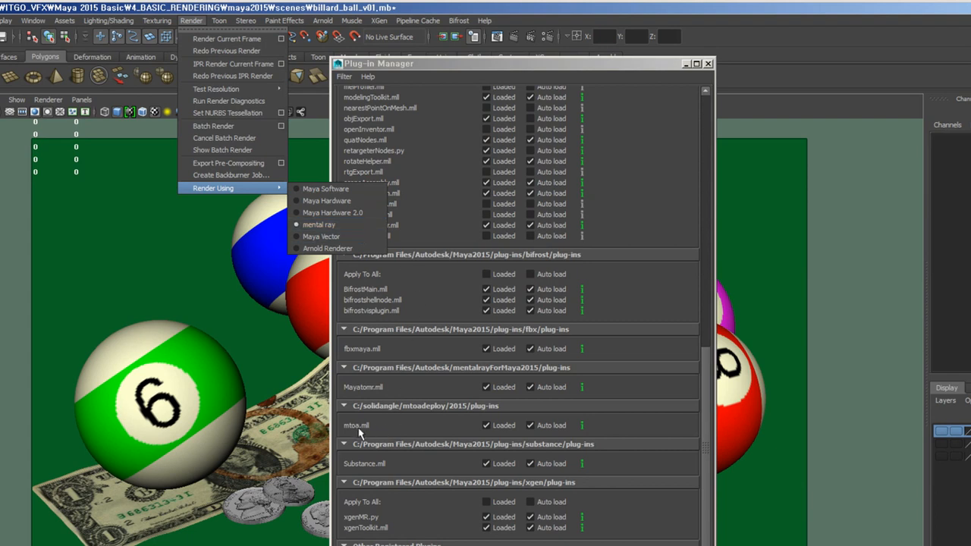
left_click(355, 399)
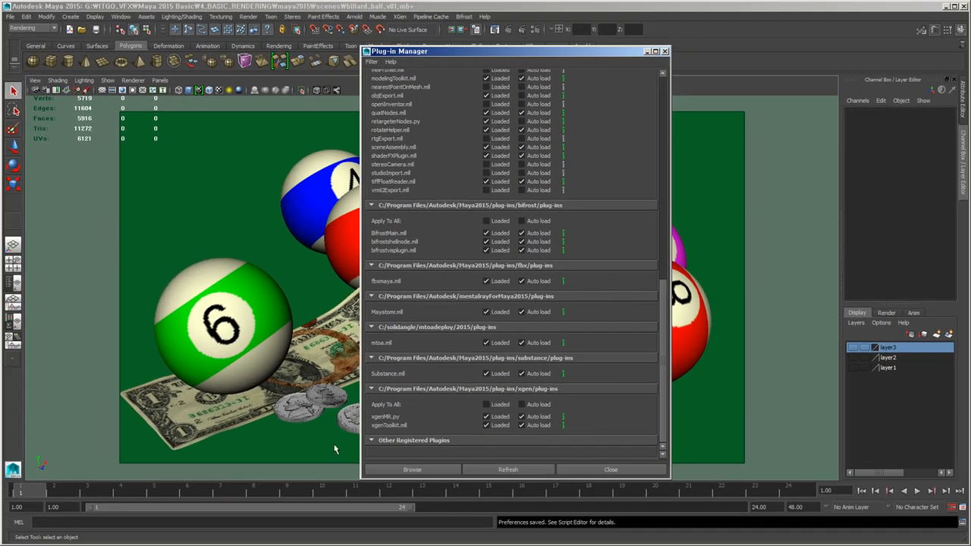
left_click(624, 469)
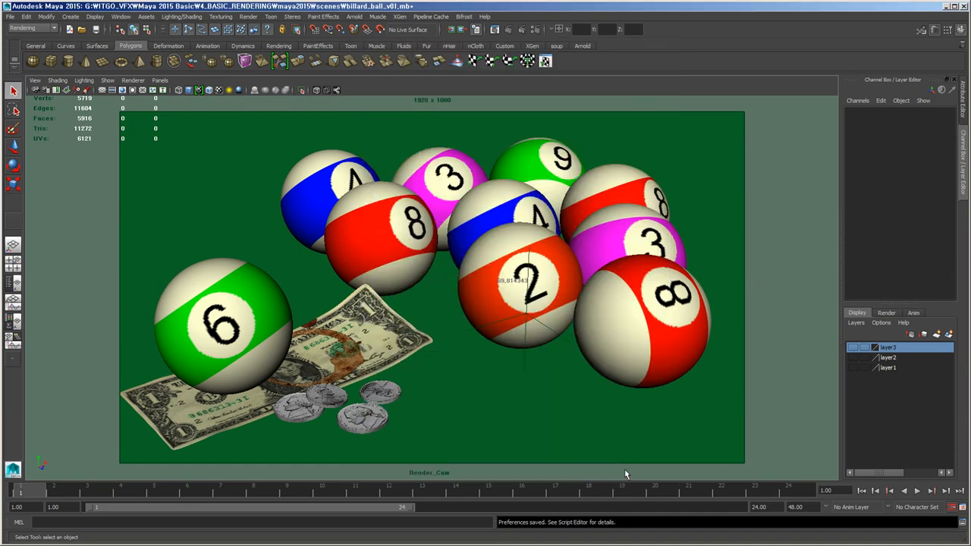
left_click(246, 17)
mouse_move(303, 151)
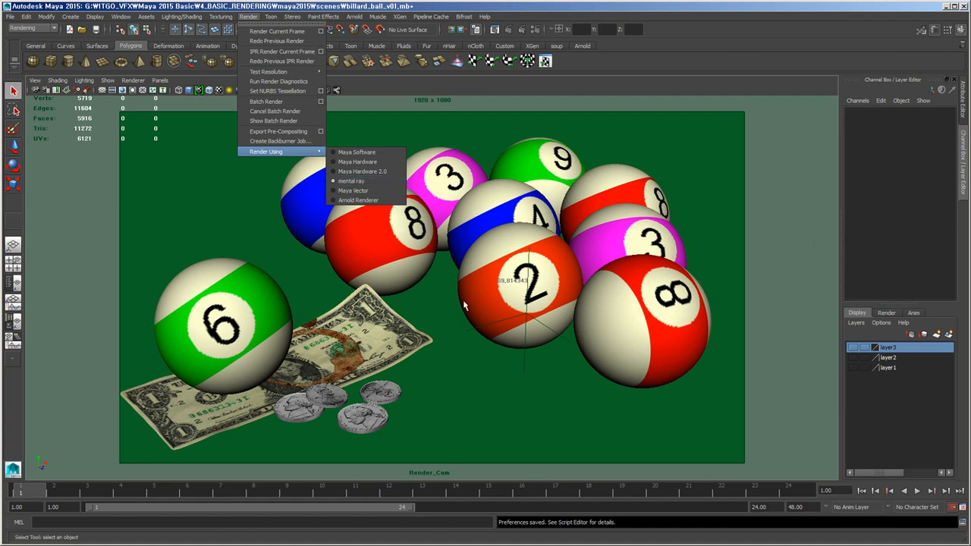
left_click(676, 82)
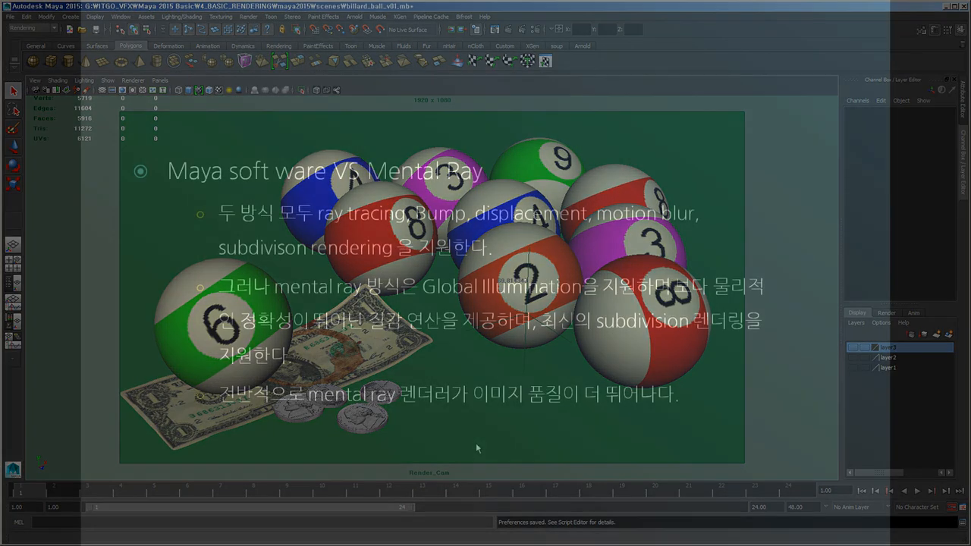
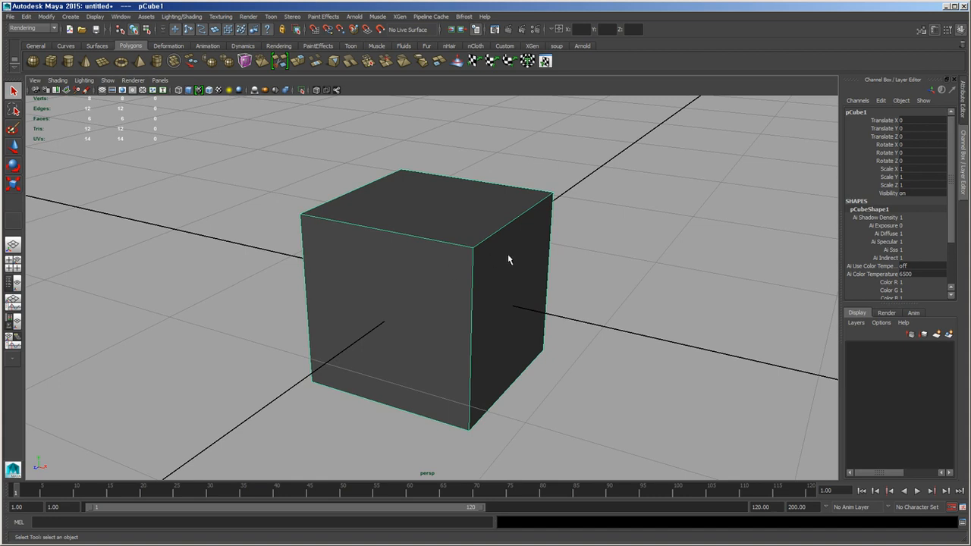
- Turn on smooth mesh preview for the polygon cube and show its Smooth Mesh attributes
key("3")
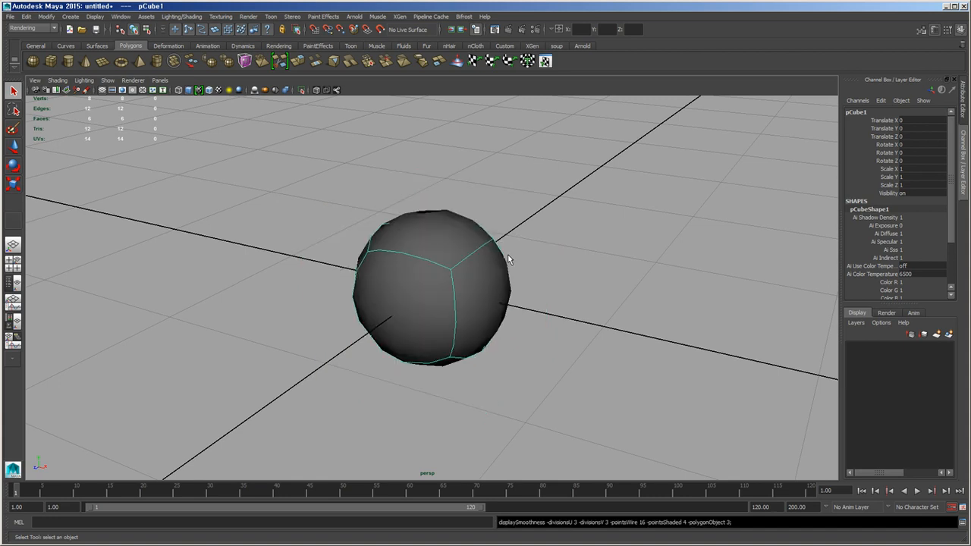
left_click(962, 106)
left_click(762, 205)
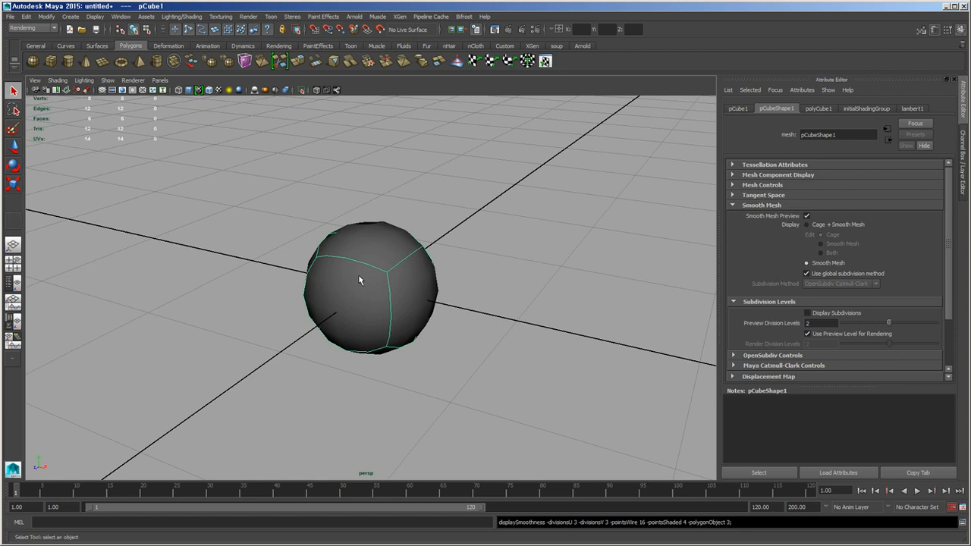
scroll(453, 293, "up", 3)
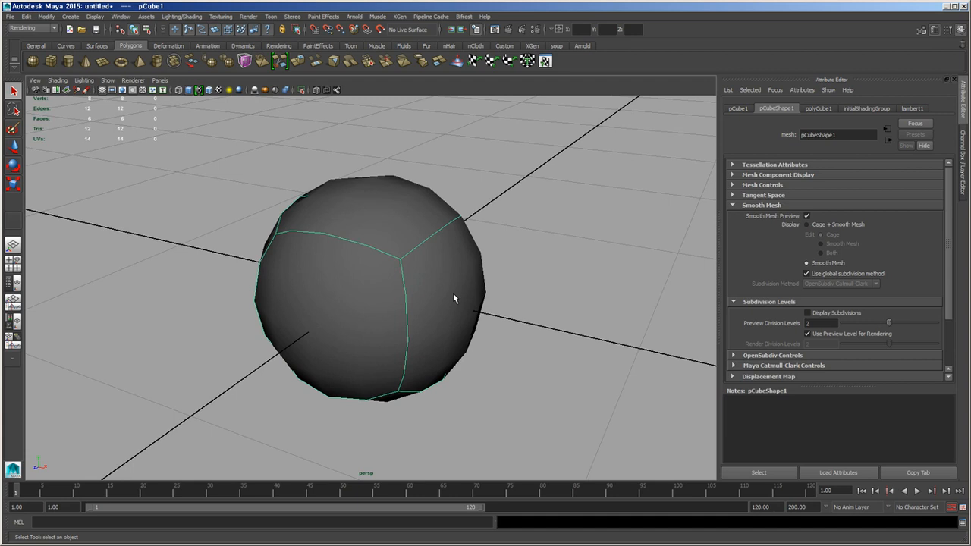
scroll(453, 293, "up", 2)
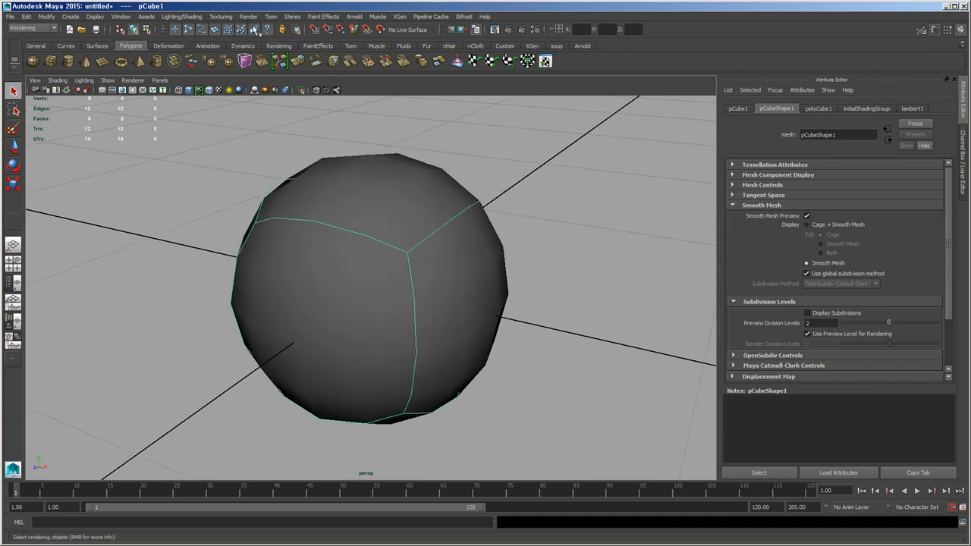
- Check that Maya Software is the chosen renderer and render the current frame of the smoothed cube
left_click(253, 17)
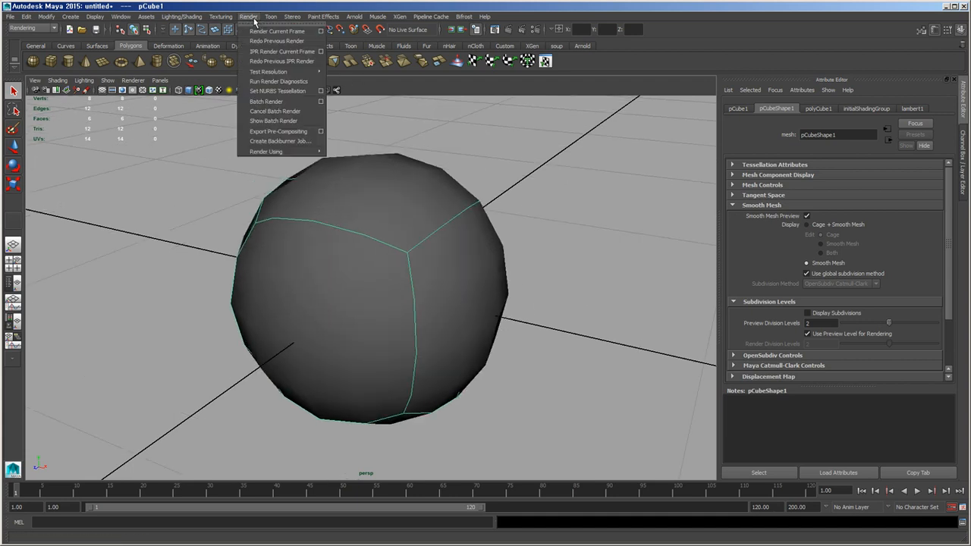
mouse_move(306, 158)
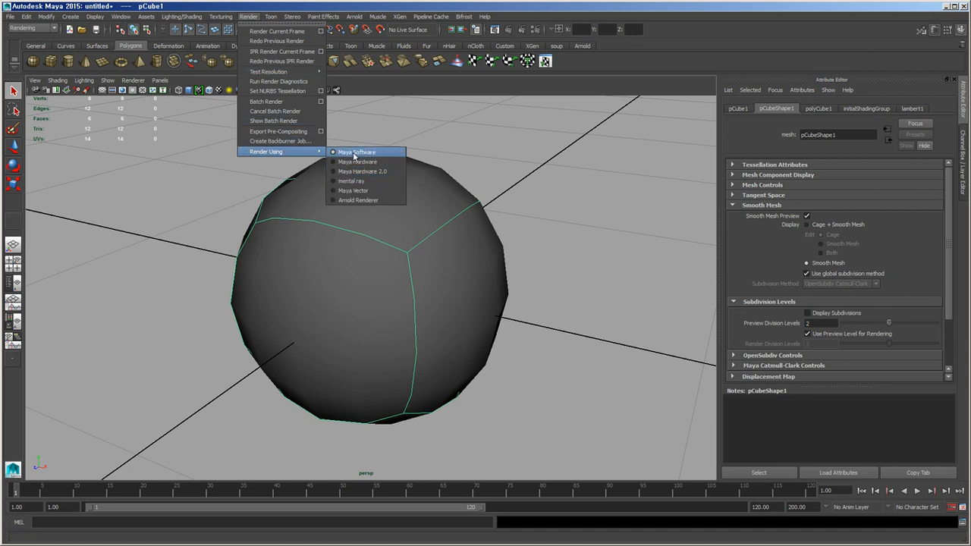
left_click(460, 95)
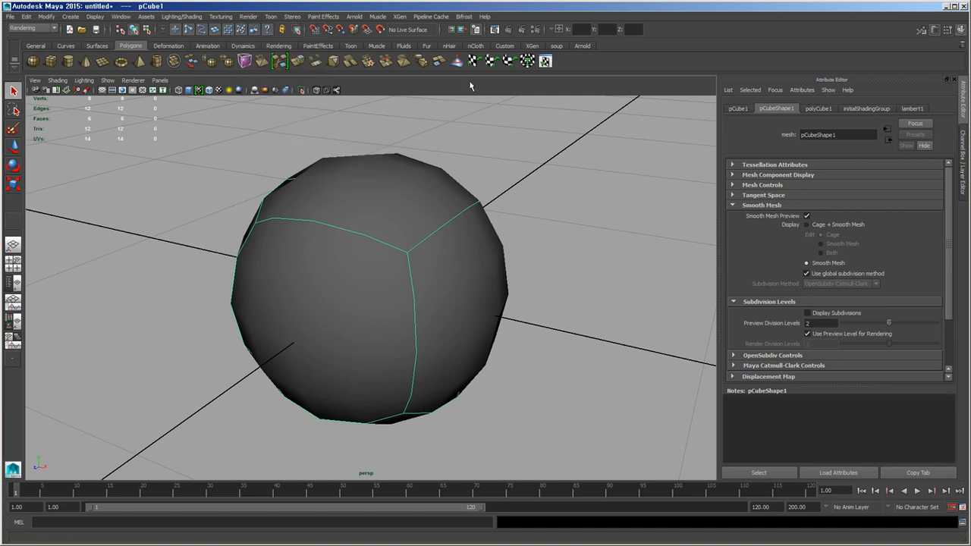
left_click(508, 30)
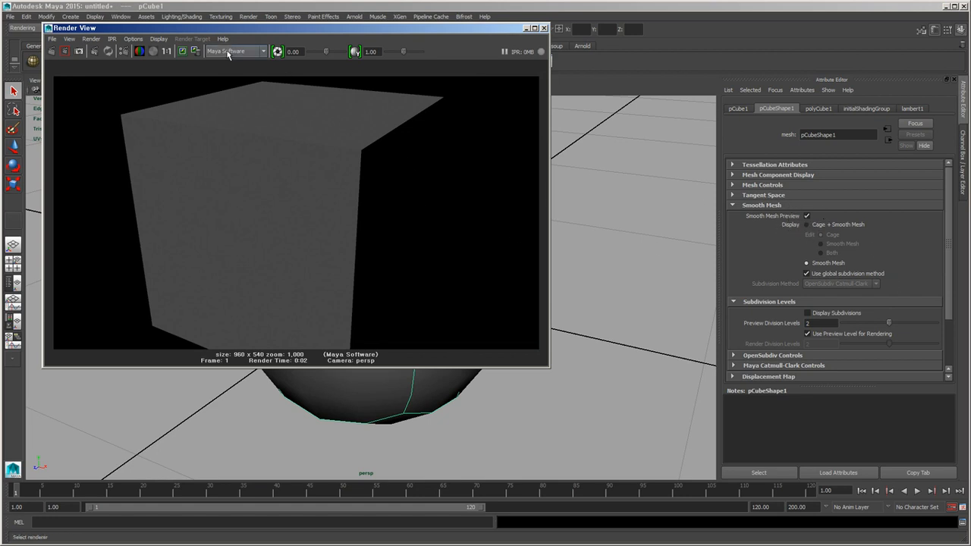
- Switch the Render View's renderer to mental ray and render the smoothed cube again
left_click_drag(249, 32, 419, 104)
left_click(404, 124)
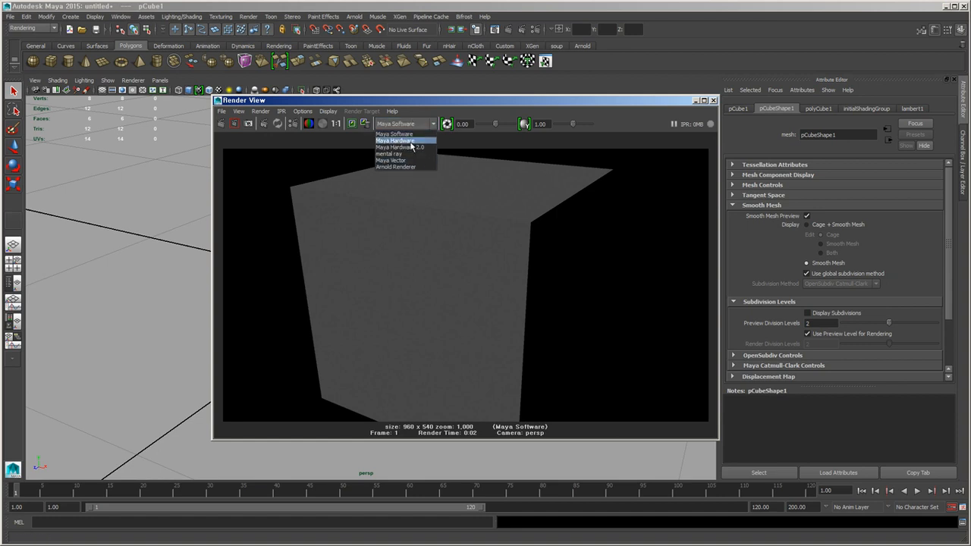
left_click(400, 154)
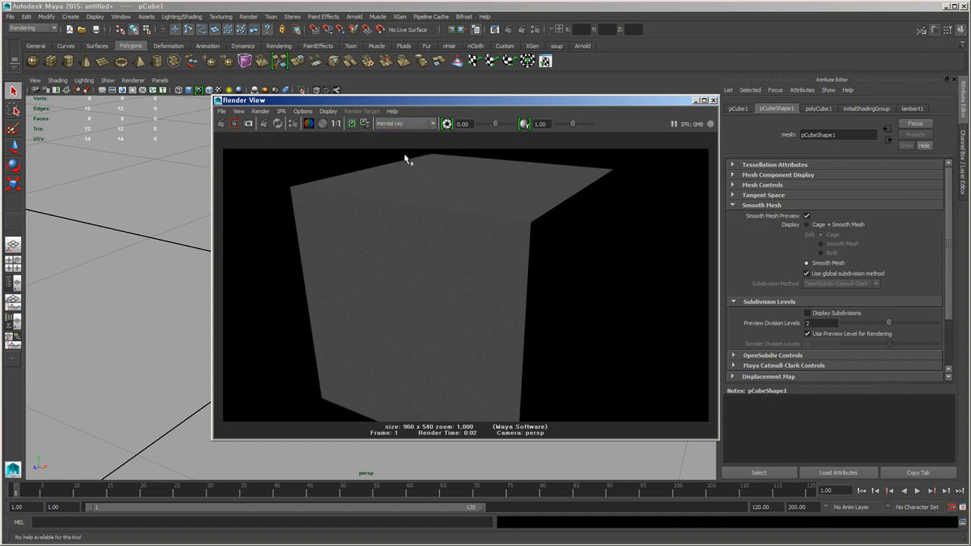
left_click(221, 124)
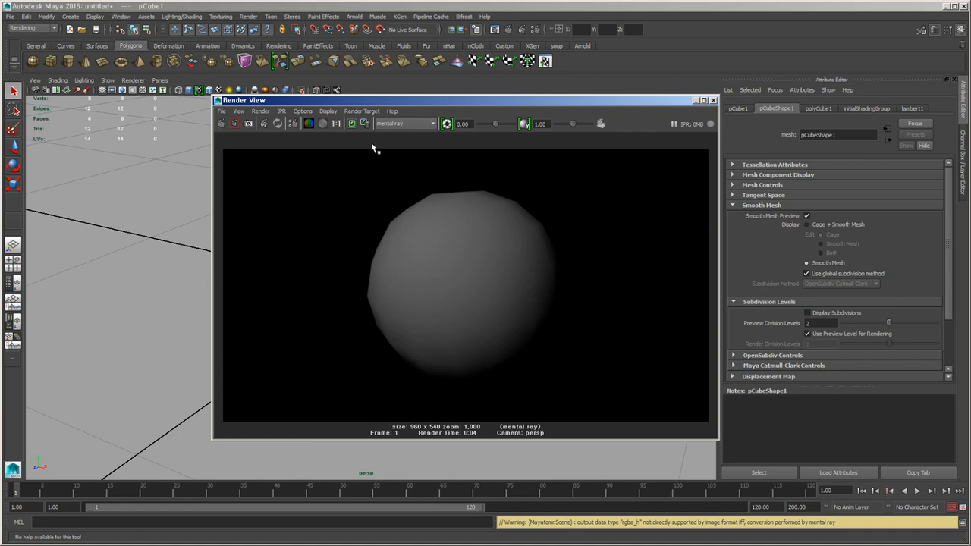
- Keep the mental ray image in the Render View, inspect the object's outline up close and return to actual size
left_click(352, 125)
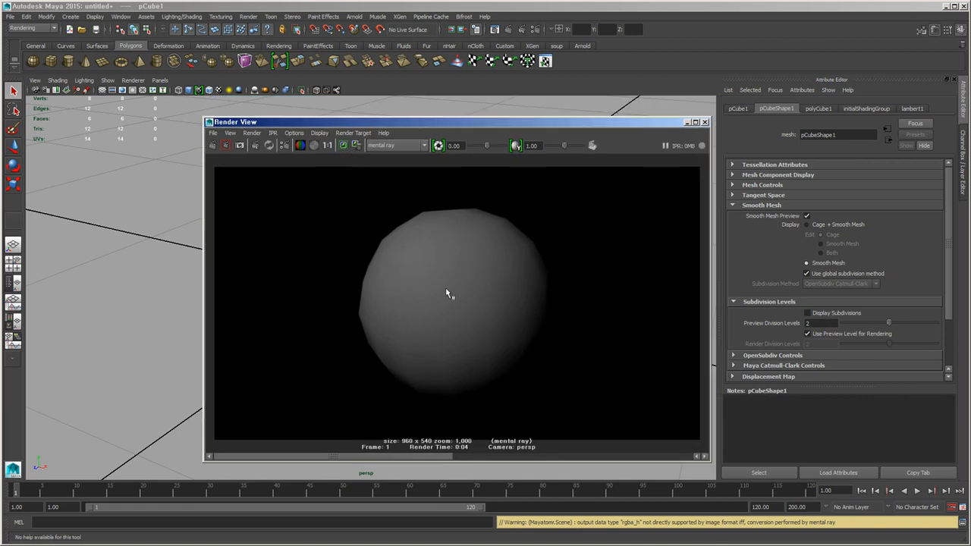
scroll(365, 275, "up", 9)
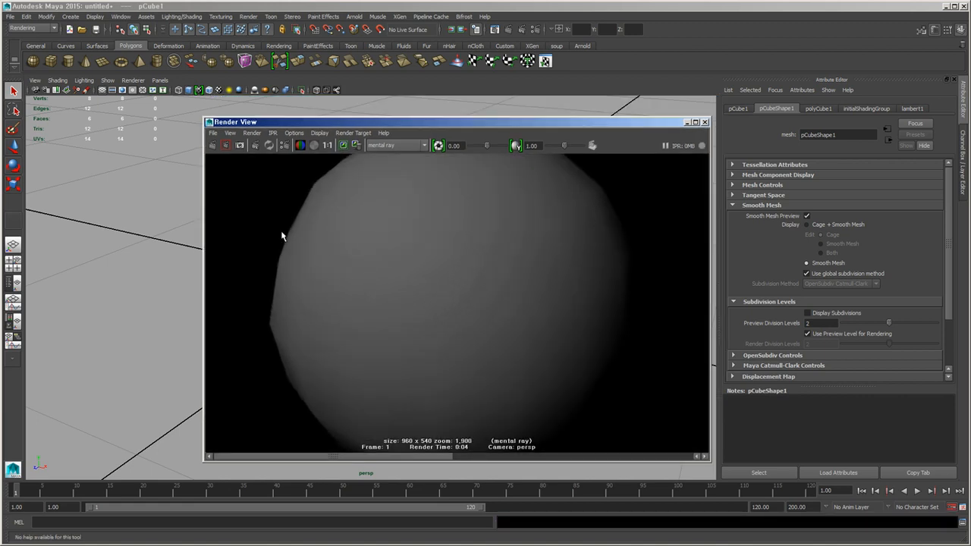
left_click(327, 145)
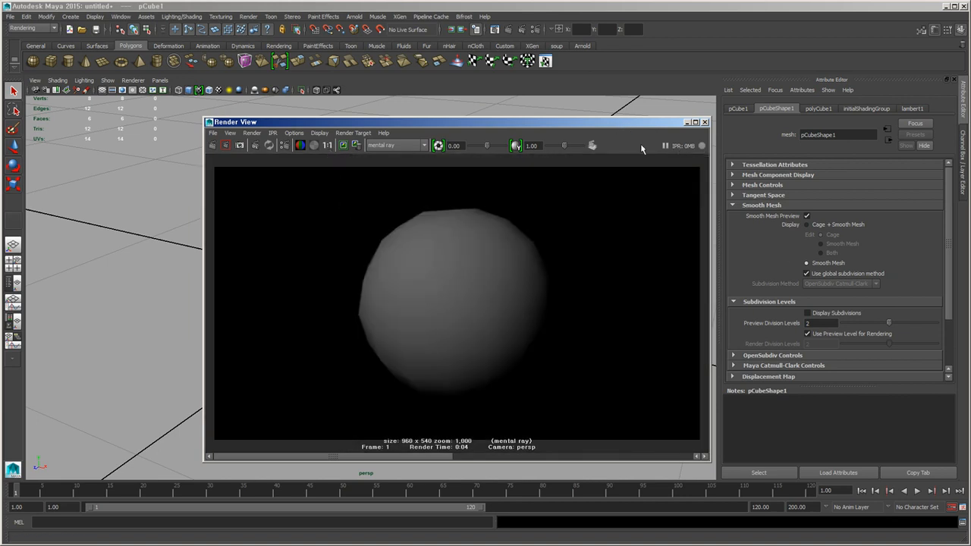
- Set the cube's Preview Division Levels to 4 and re-render it with mental ray for comparison with the kept image
left_click(806, 324)
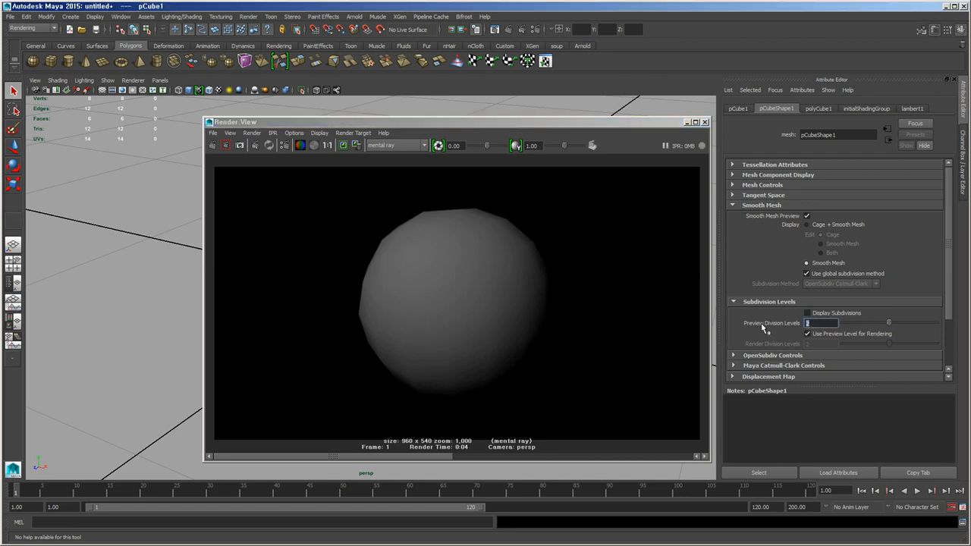
type("4")
key("Return")
left_click(214, 144)
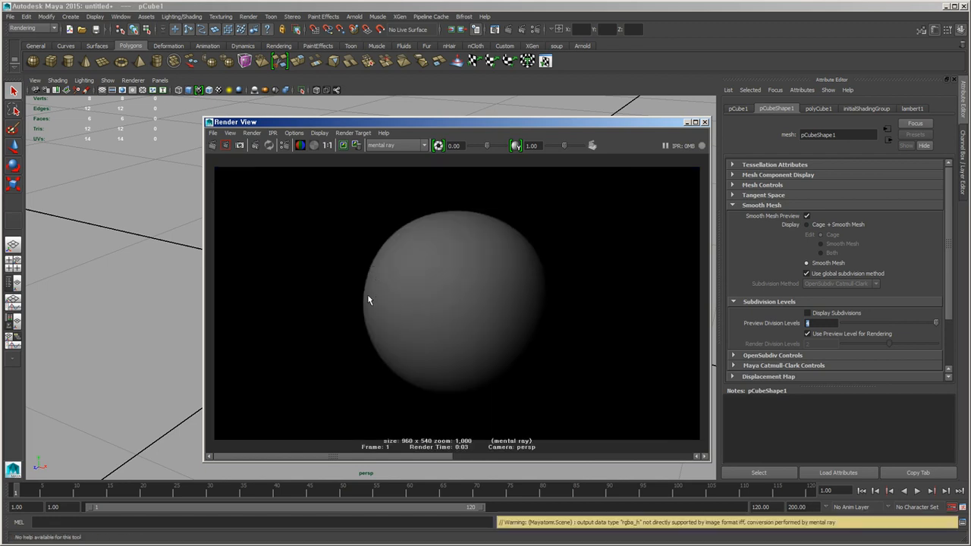
scroll(357, 300, "up", 1)
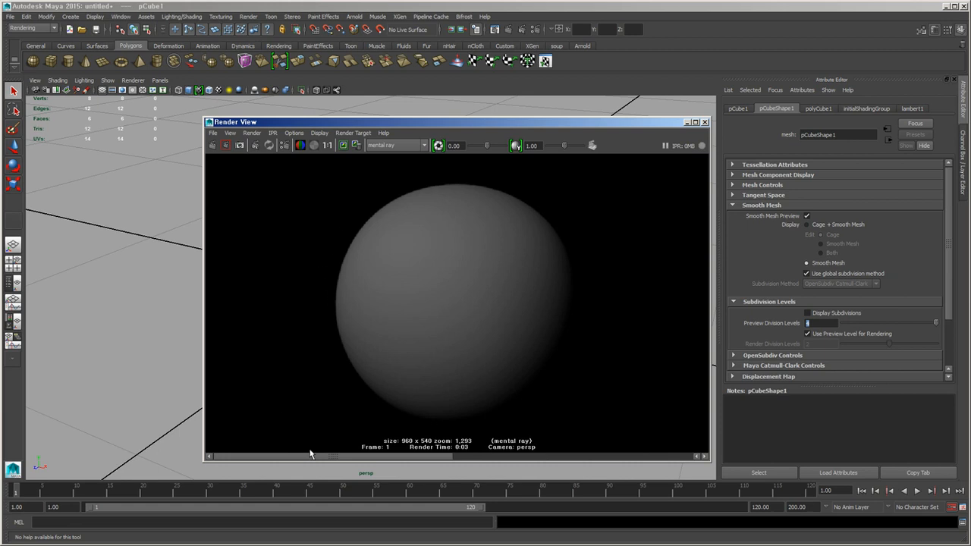
left_click_drag(317, 455, 258, 447)
- Switch the Render View's renderer back to Maya Software and re-render the cube with its higher preview division level
left_click(402, 146)
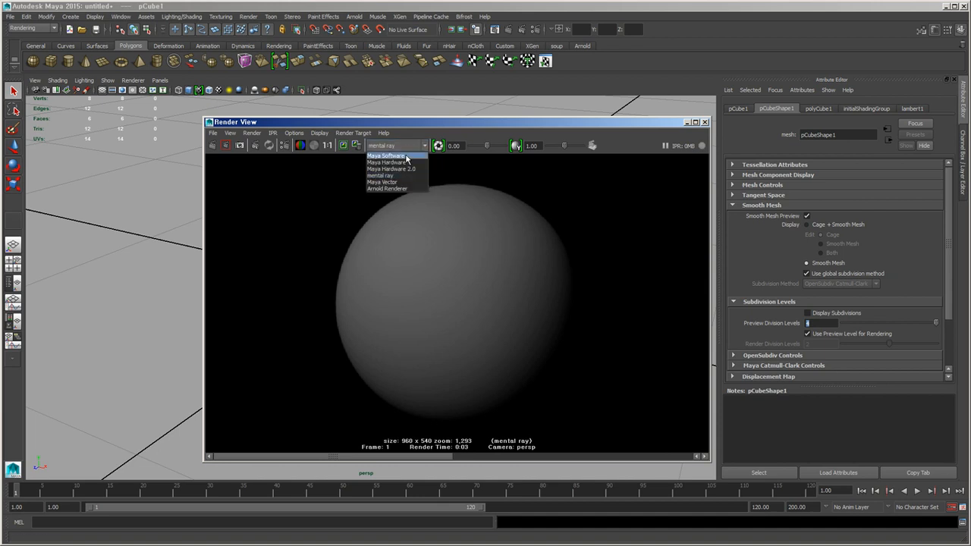
left_click(407, 155)
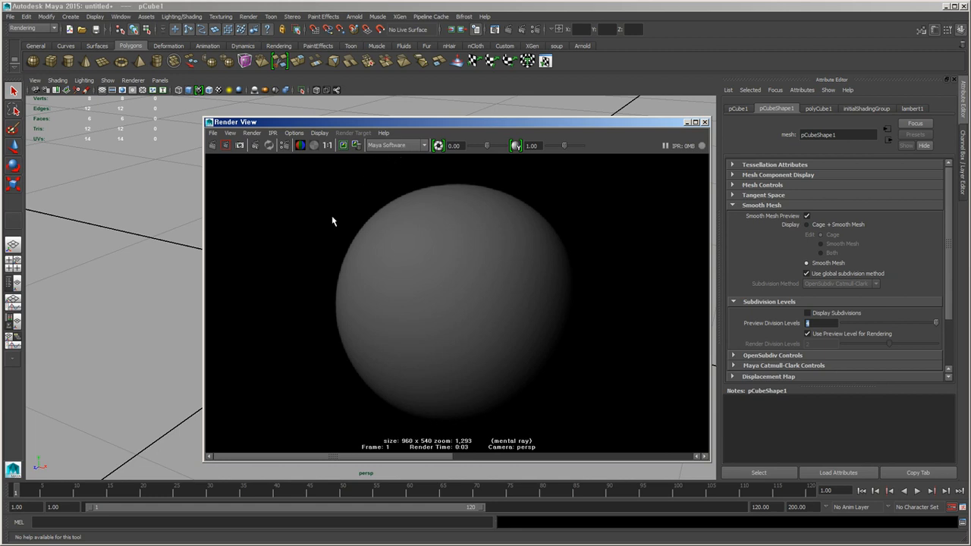
left_click(212, 145)
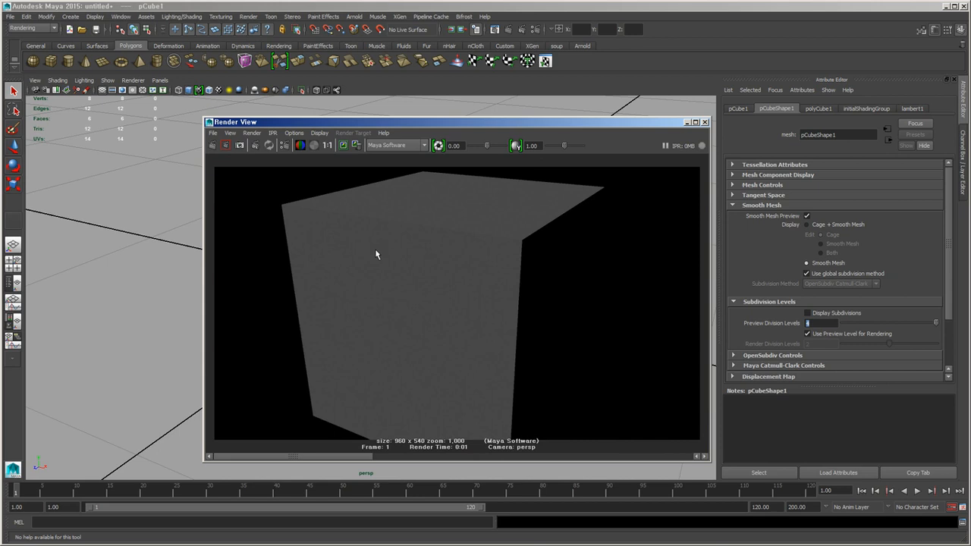
- Switch the Render View's renderer to mental ray and close the Render View
left_click(410, 146)
left_click(412, 179)
left_click(808, 323)
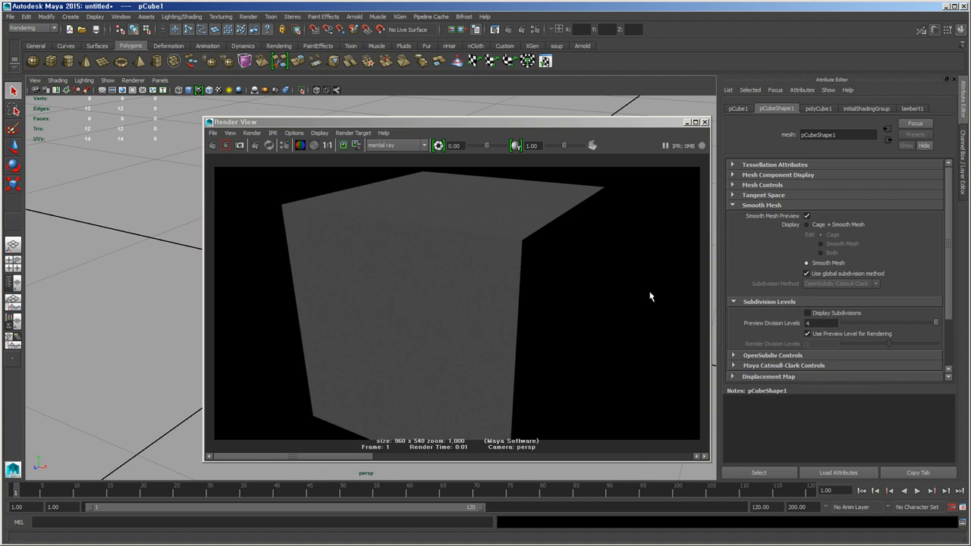
left_click(705, 122)
- Turn off the smooth mesh preview on the cube and leave it deselected
left_click(551, 348)
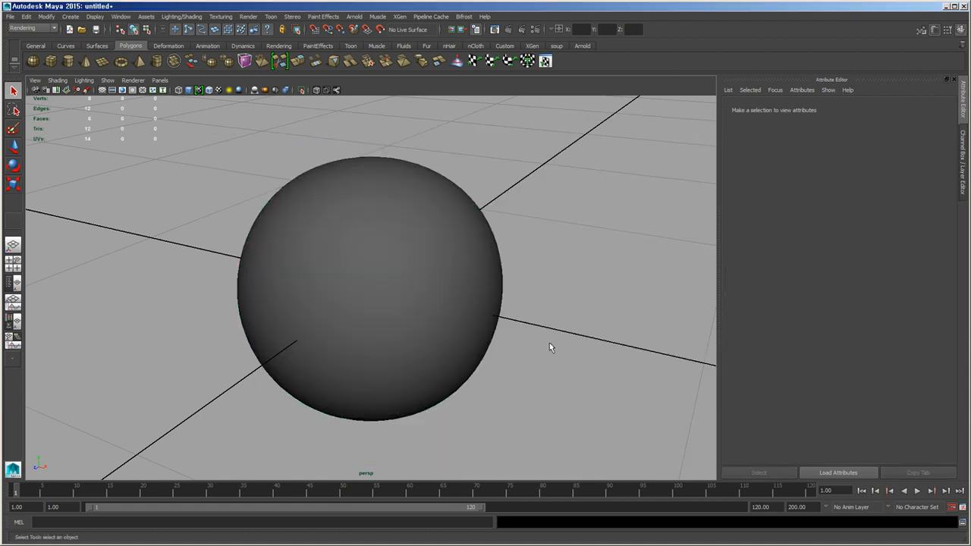
left_click(405, 322)
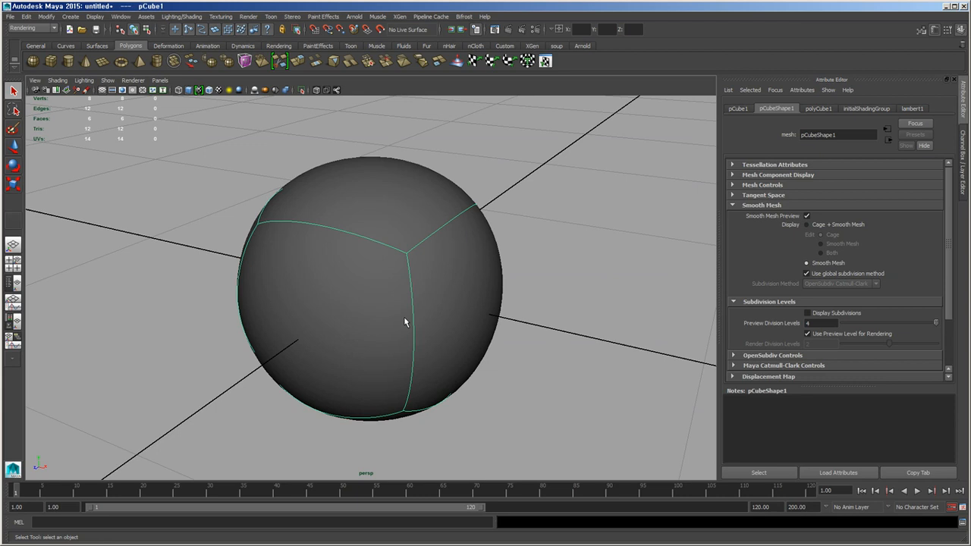
key("1")
scroll(533, 368, "down", 5)
left_click(511, 409)
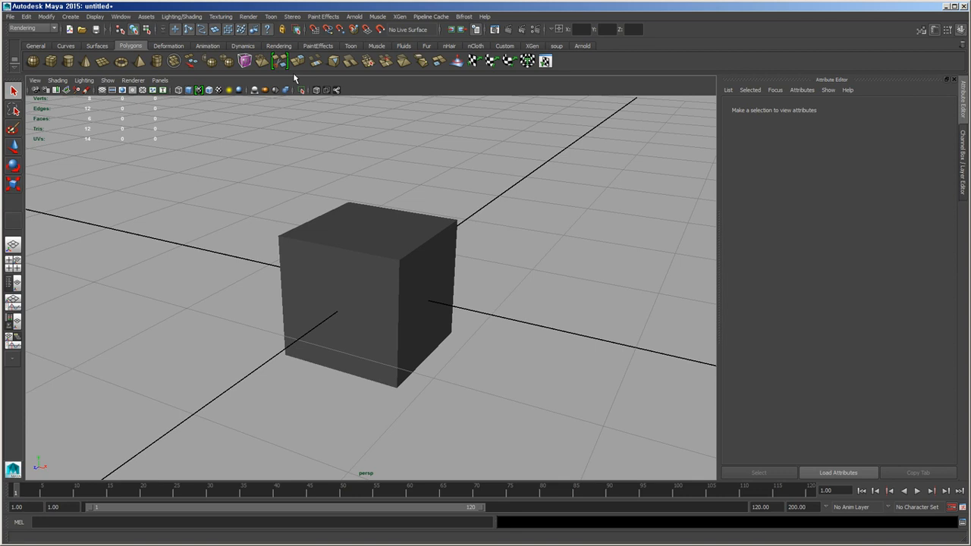
- Review the renderers offered for Render Using, including those in Render Settings, and keep mental ray chosen
left_click(248, 16)
mouse_move(292, 151)
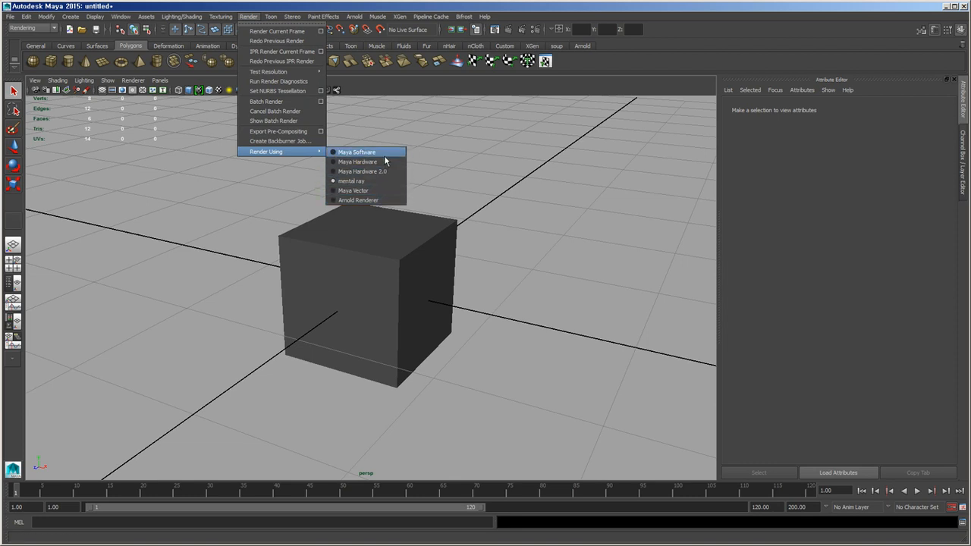
left_click(585, 161)
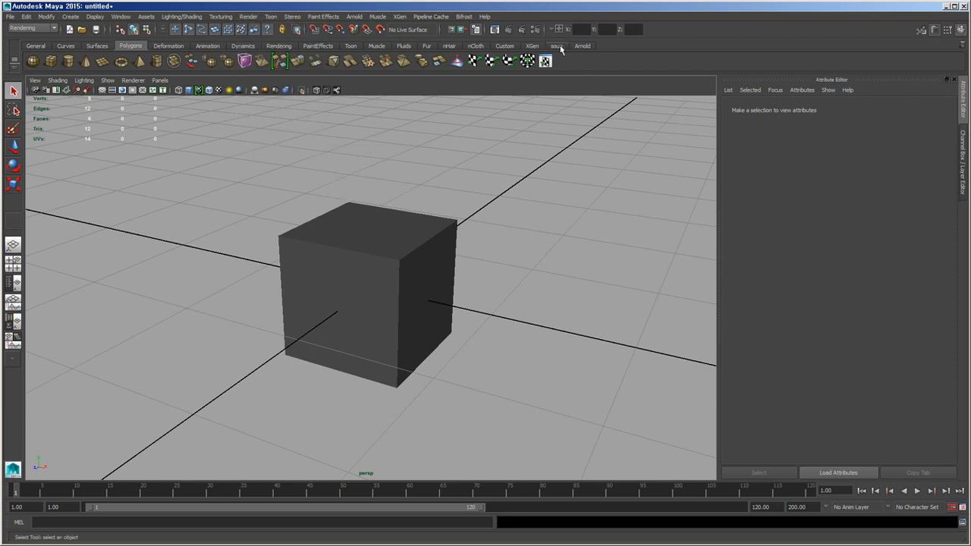
left_click(535, 30)
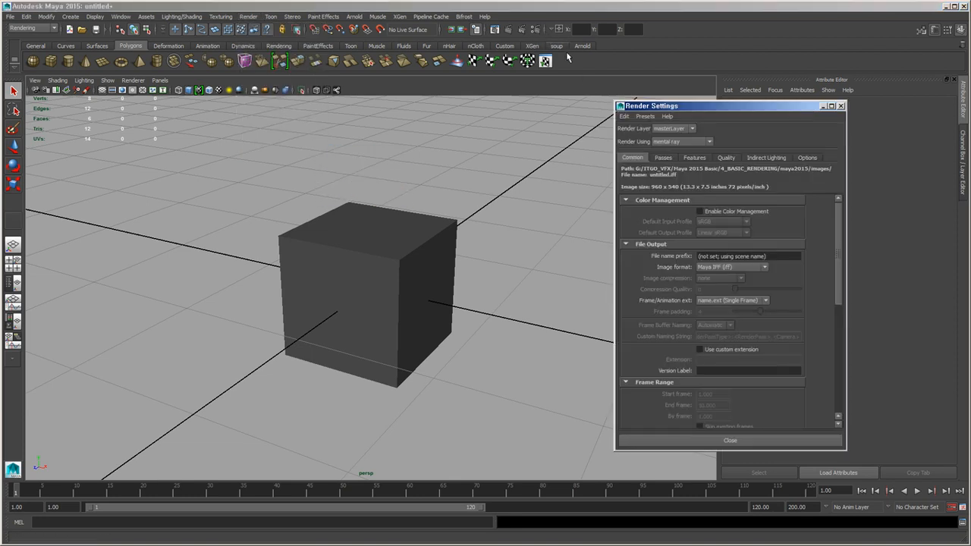
left_click(669, 142)
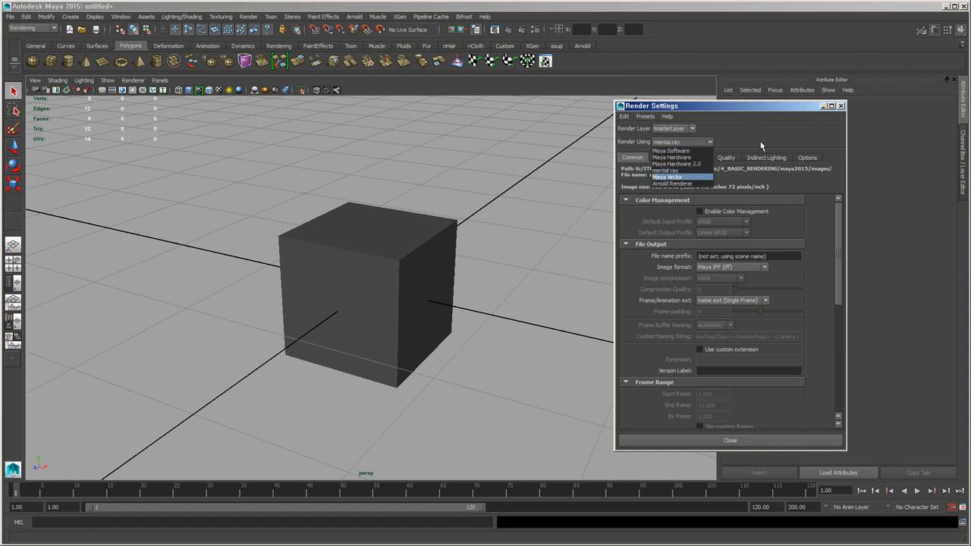
left_click(666, 170)
- Check the renderer choices in the Render View without changing them, and close the Render View and Render Settings
left_click(494, 30)
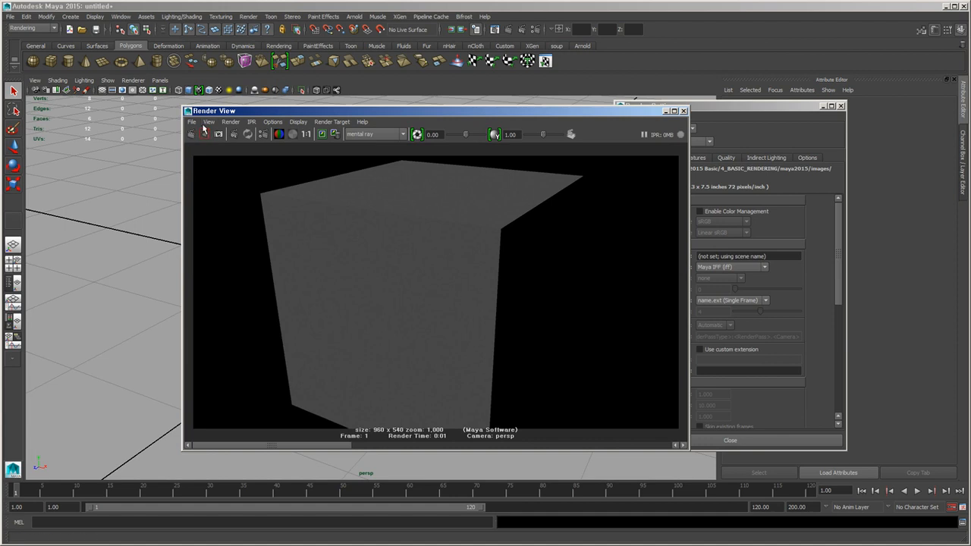
left_click(385, 134)
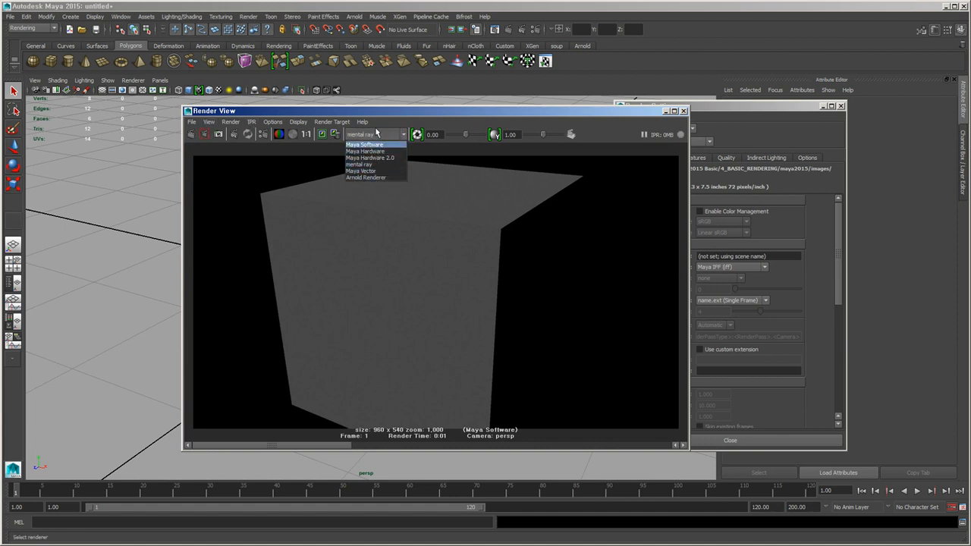
left_click(279, 112)
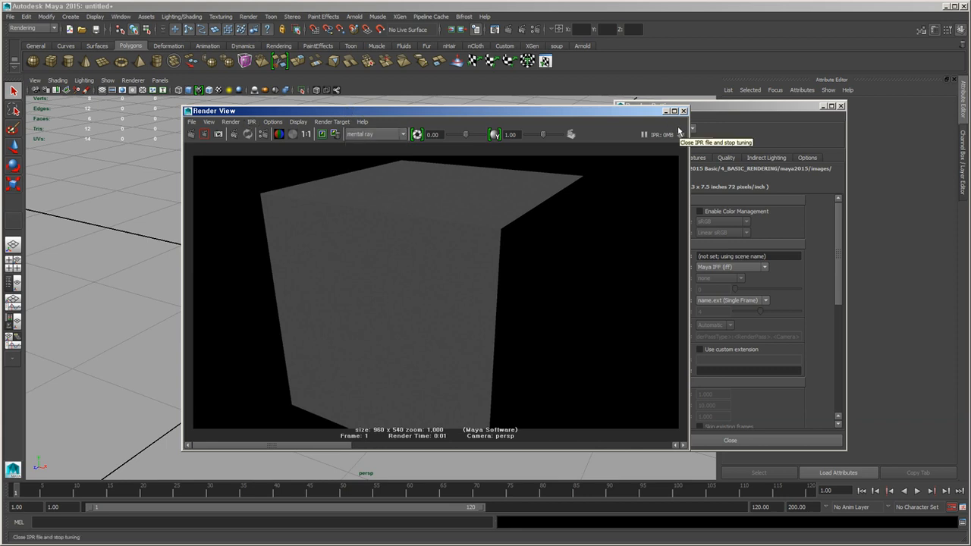
left_click(683, 110)
left_click(728, 440)
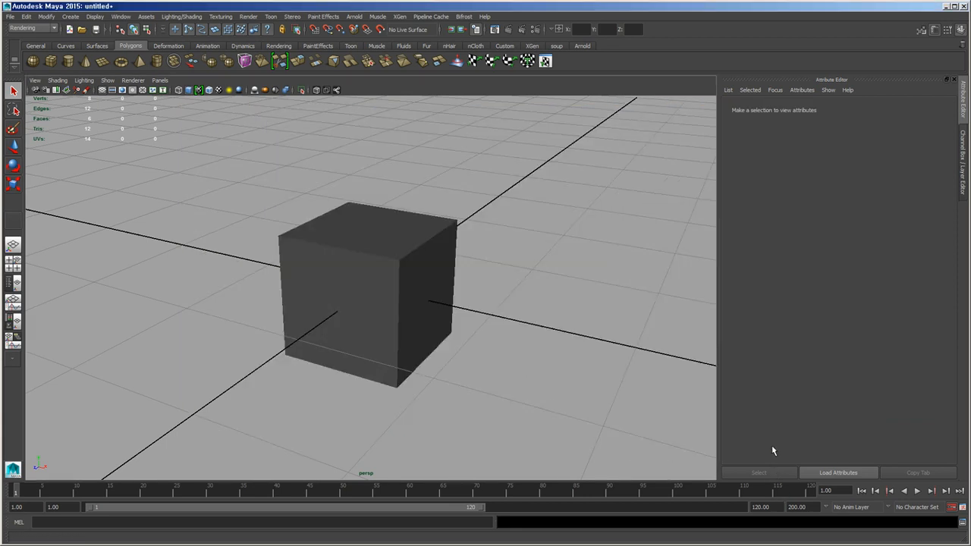
left_click(70, 17)
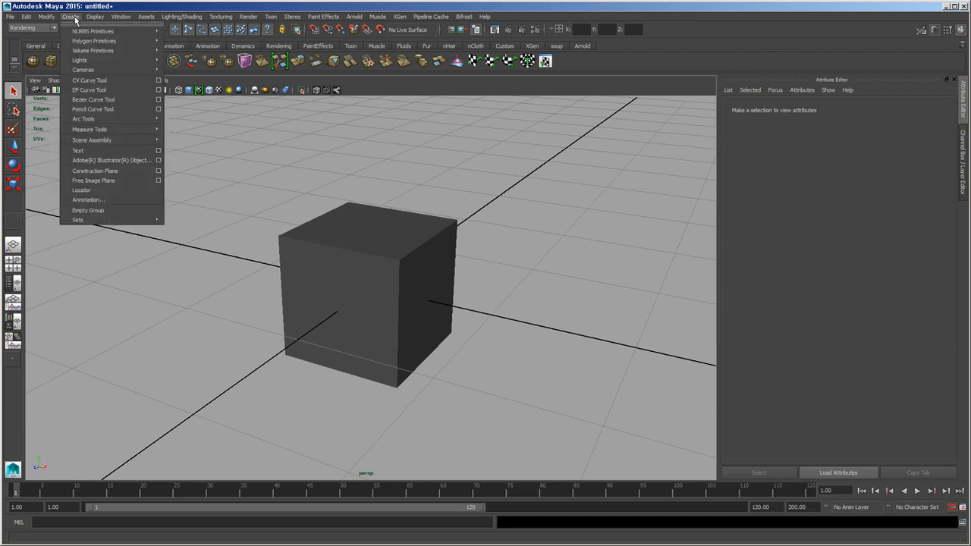
mouse_move(128, 62)
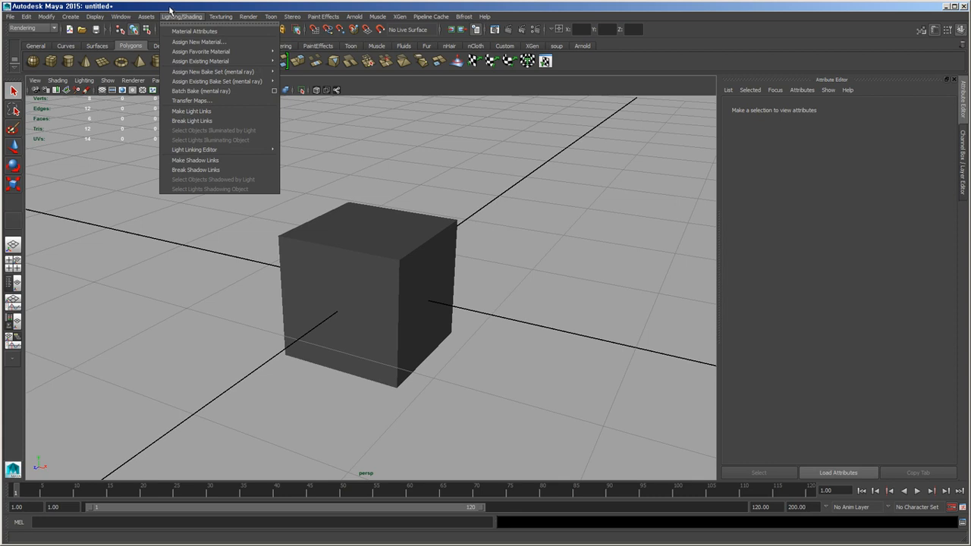
left_click(158, 100)
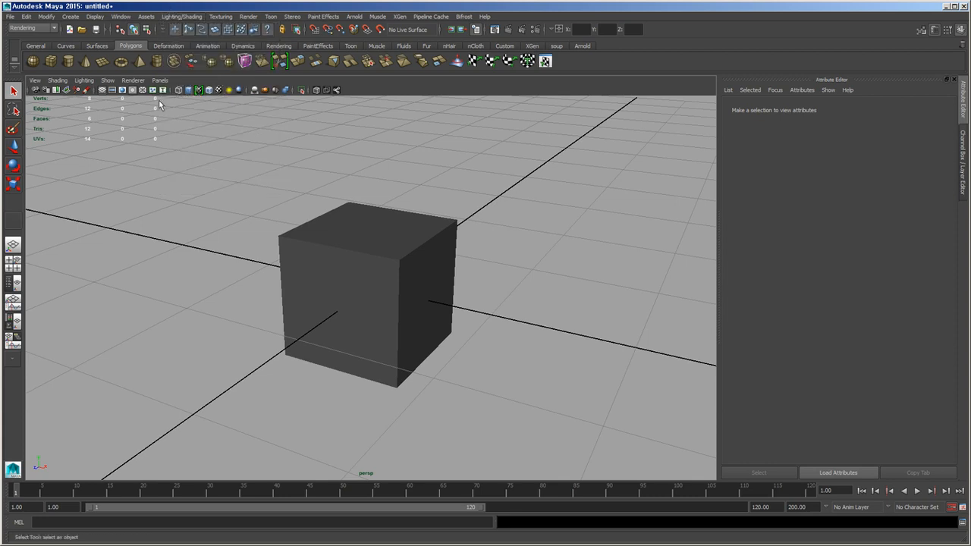
- Open the Hypershade, shift its window over the viewport and narrow its node creation area
left_click(121, 16)
mouse_move(135, 41)
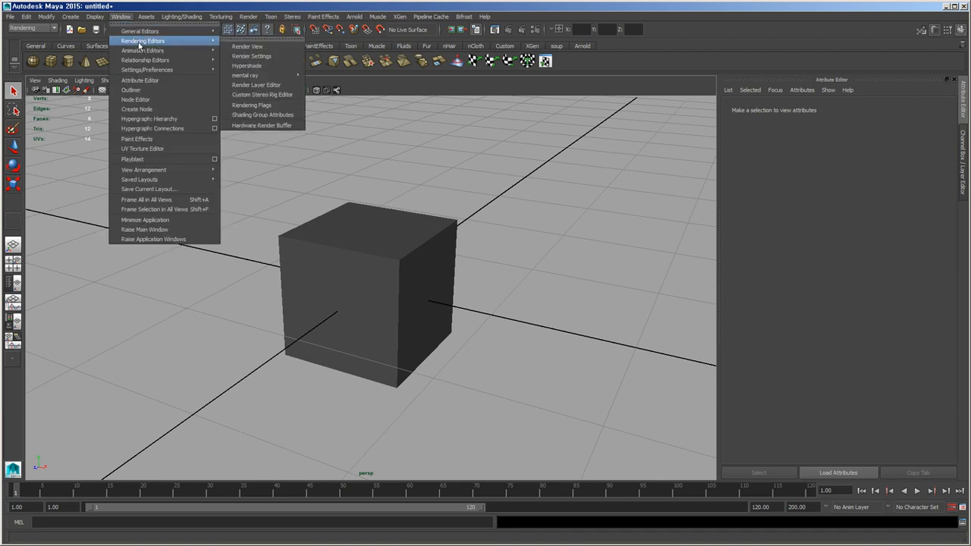
left_click(266, 67)
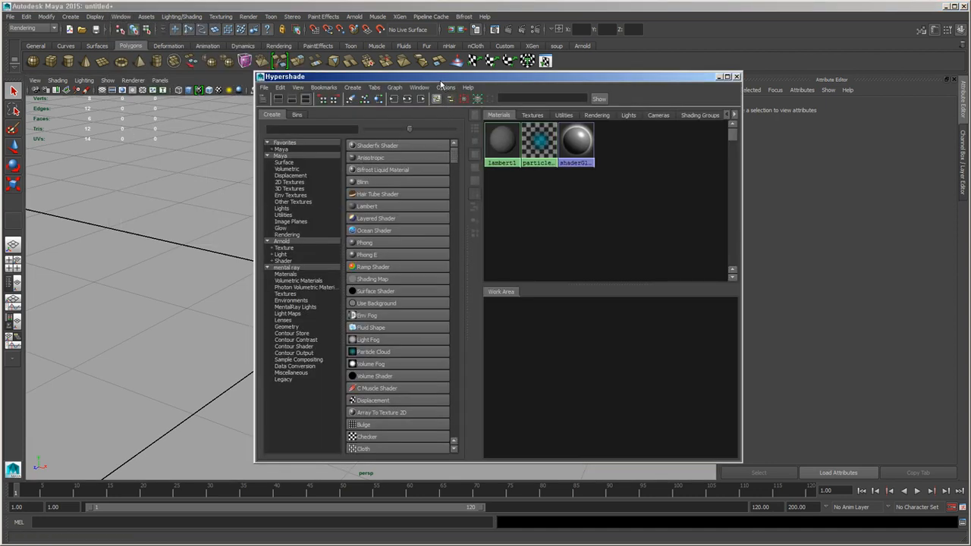
left_click_drag(433, 81, 374, 82)
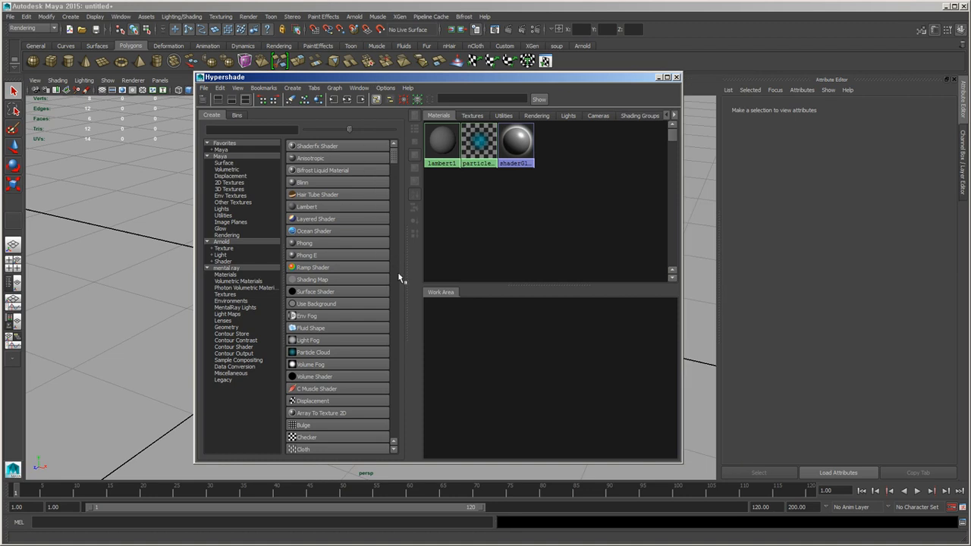
left_click_drag(405, 279, 408, 233)
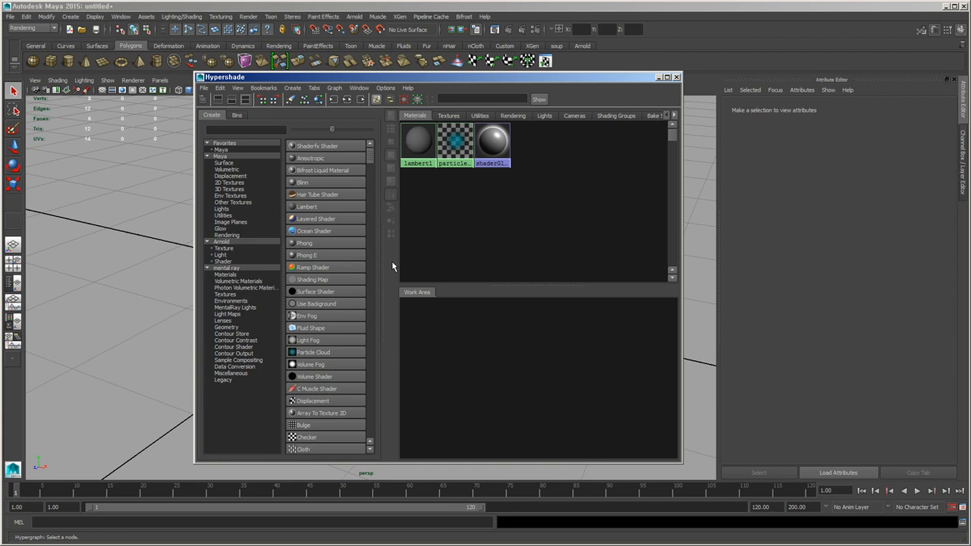
- Review the rendering editors, including the mental ray ones, and open and close the Render View and Render Settings
left_click(124, 17)
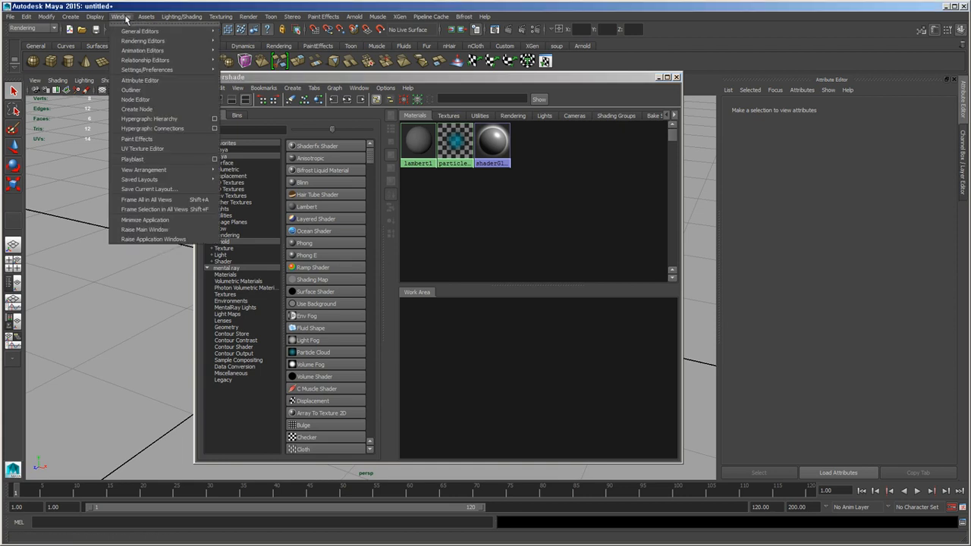
mouse_move(179, 41)
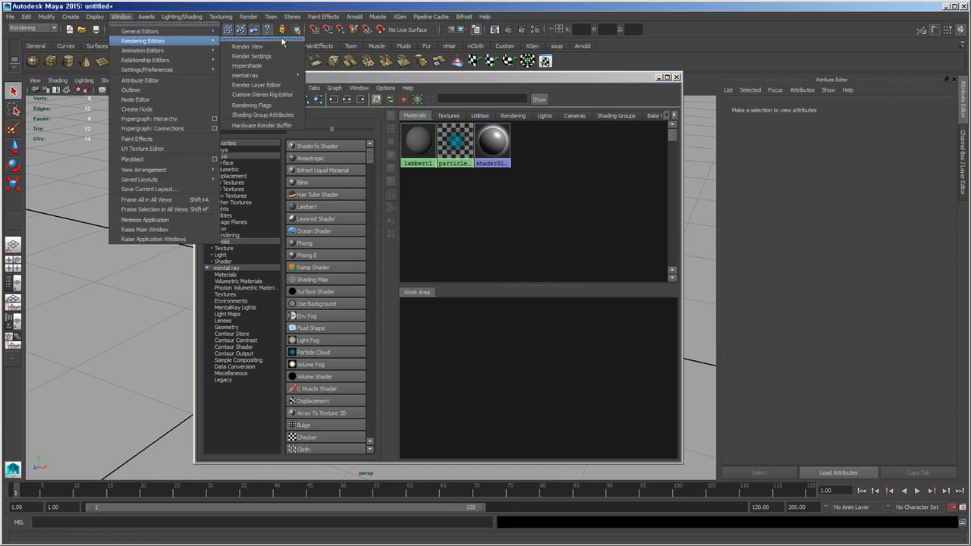
mouse_move(289, 77)
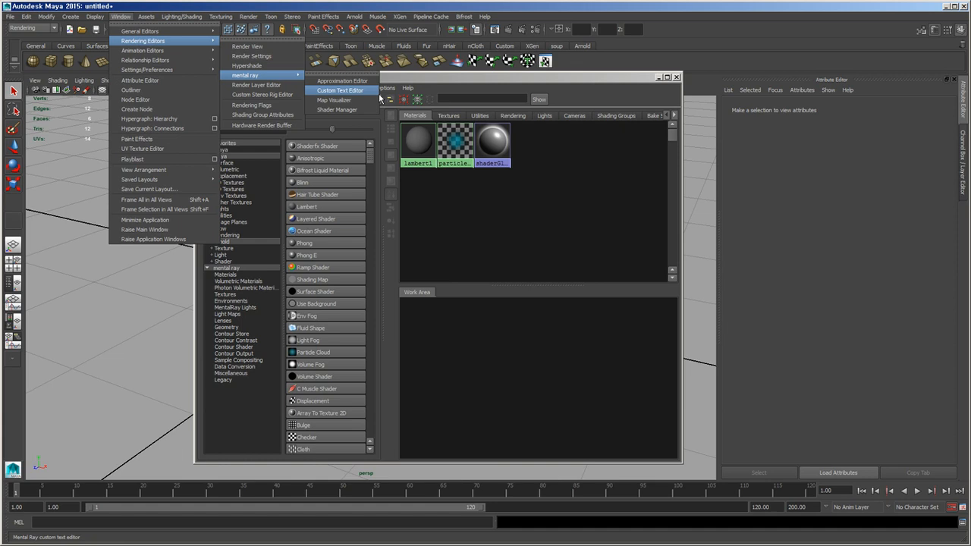
left_click(276, 47)
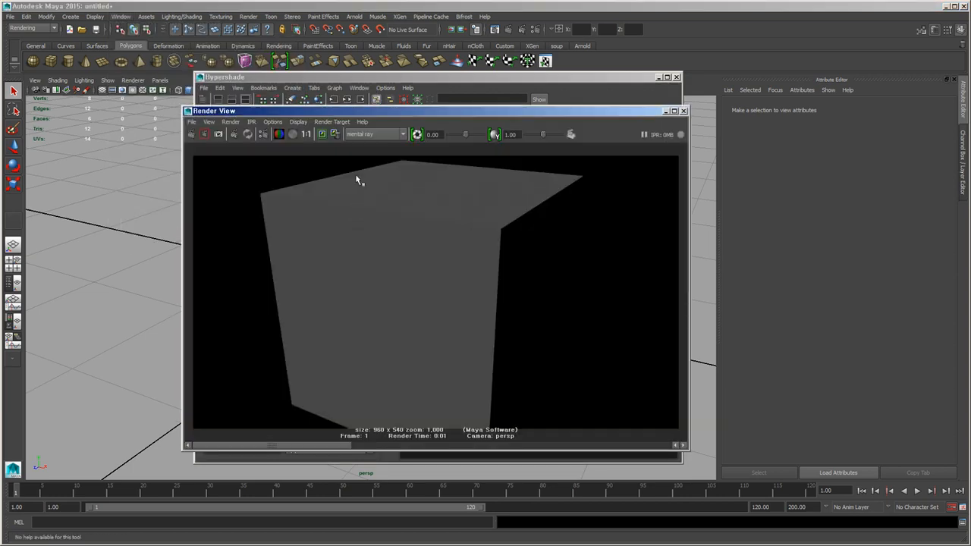
left_click(683, 111)
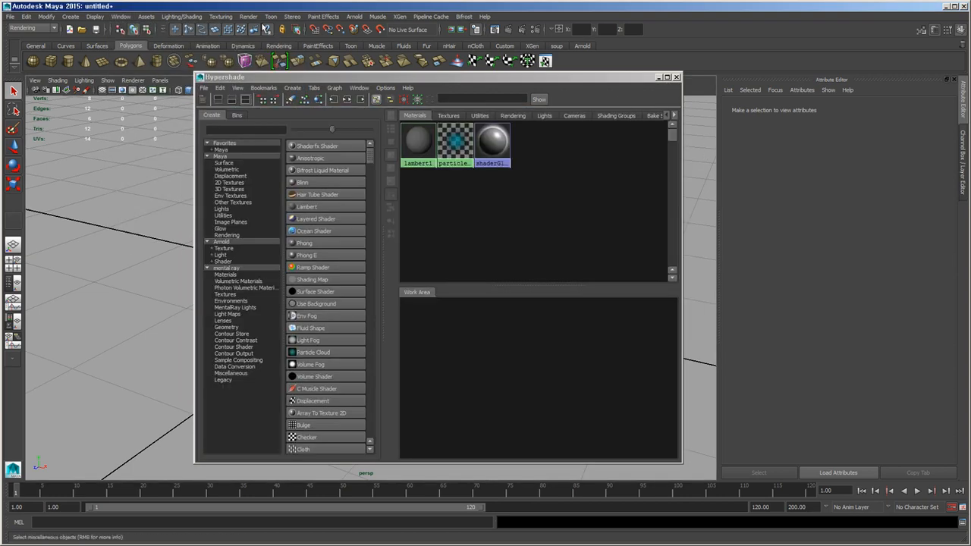
left_click(119, 16)
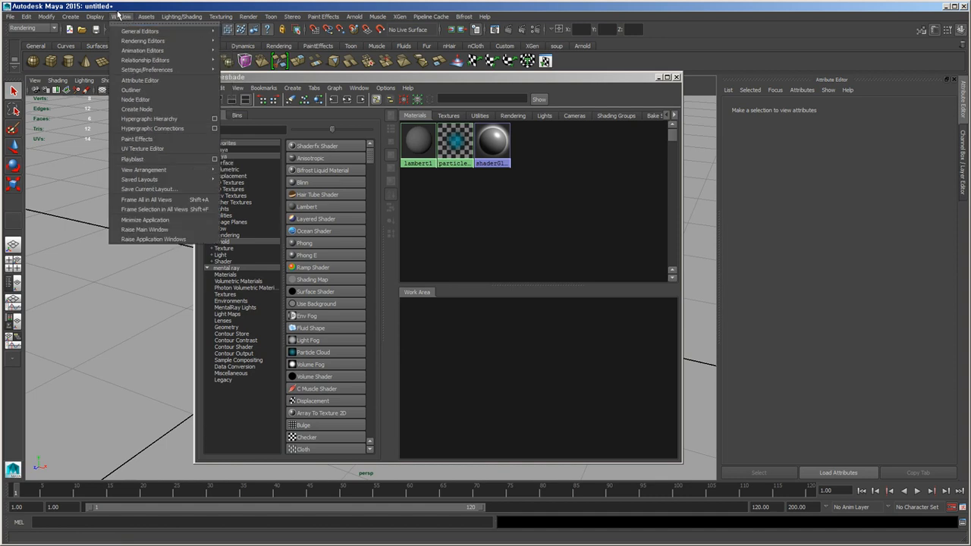
left_click(265, 56)
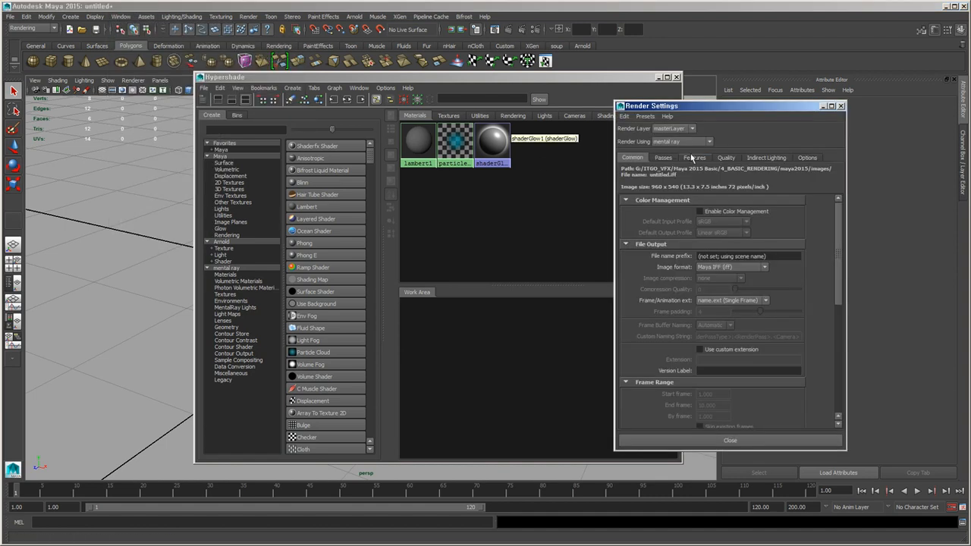
left_click(763, 439)
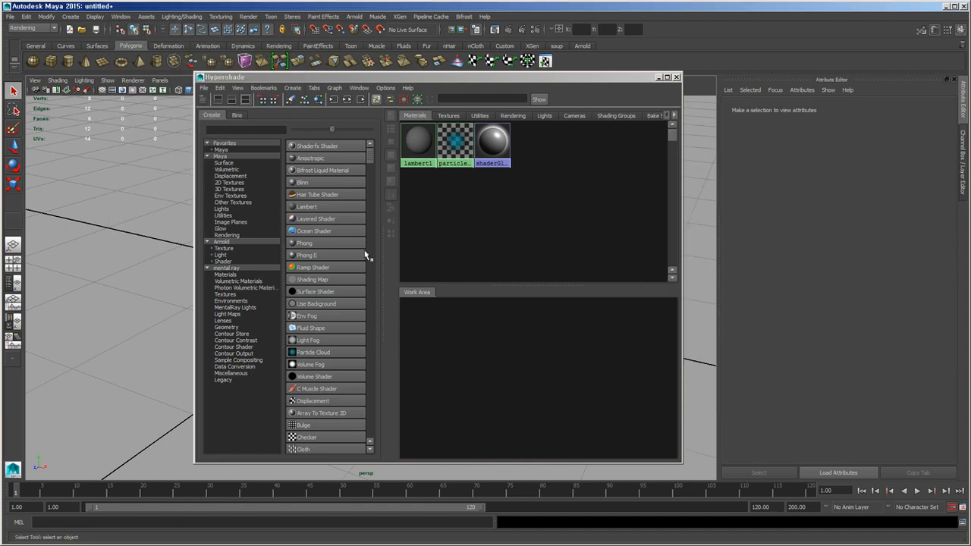
- Open the Relationship Editor for light-centric light linking, examine its light sources and illuminated objects, and close it
left_click(123, 17)
mouse_move(185, 61)
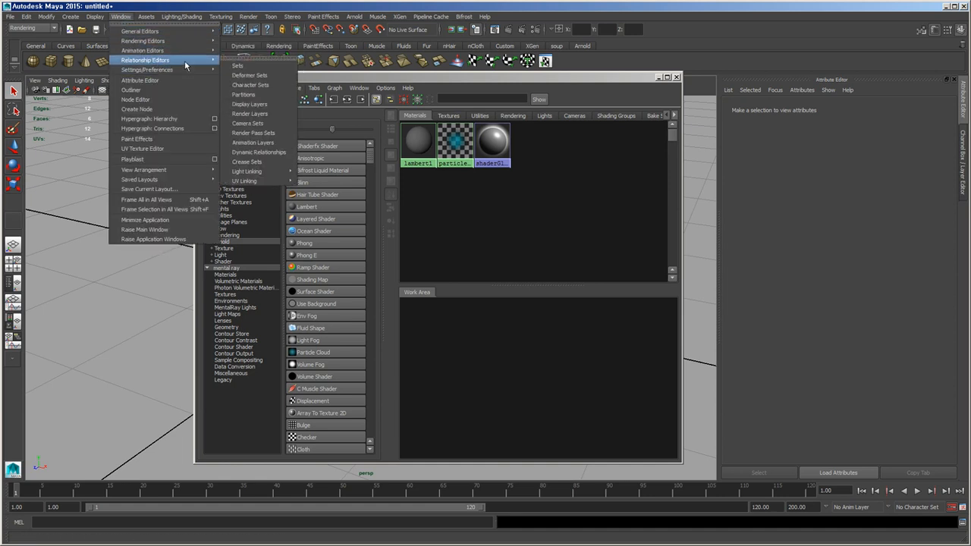
mouse_move(264, 174)
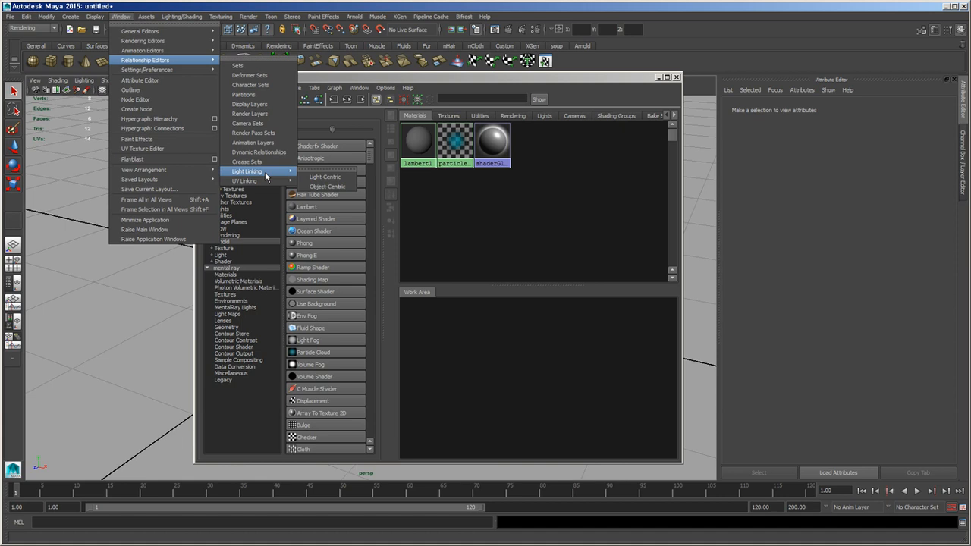
left_click(325, 177)
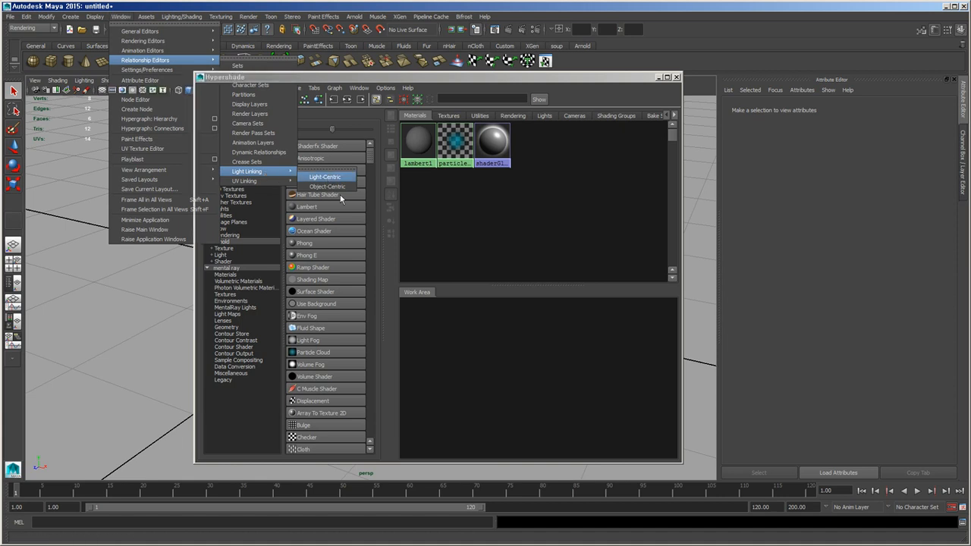
left_click_drag(534, 224, 622, 193)
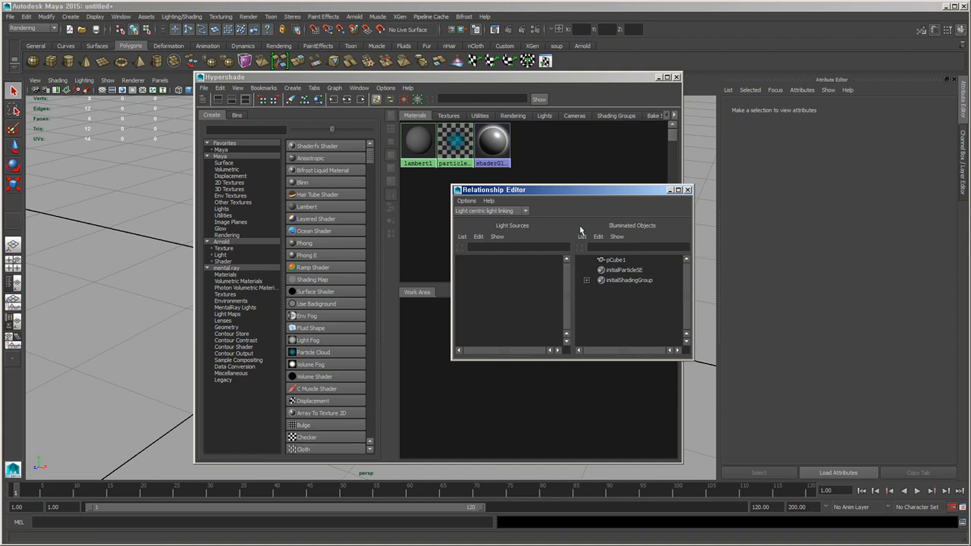
left_click(688, 191)
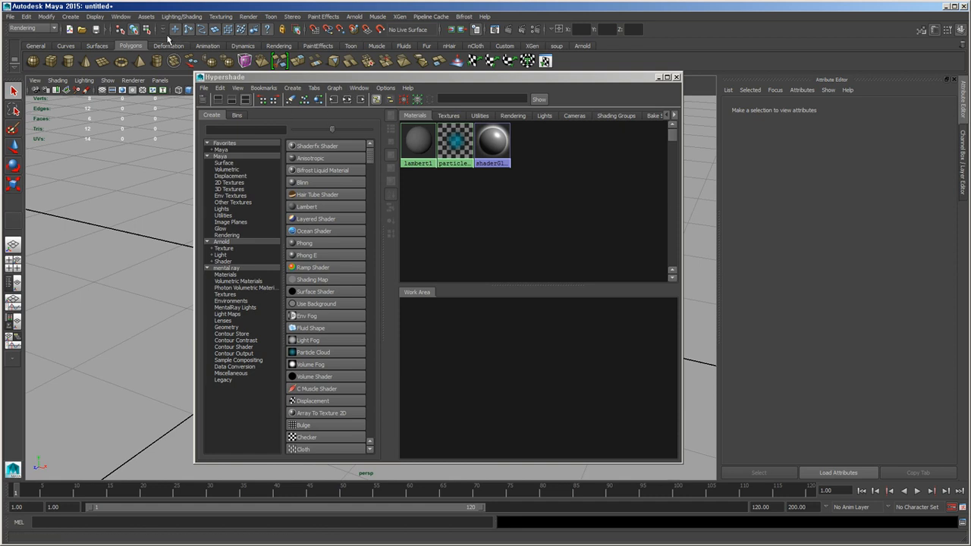
- Open the UV Texture Editor and move its window aside so the Hypershade's shader list stays in view
left_click(121, 17)
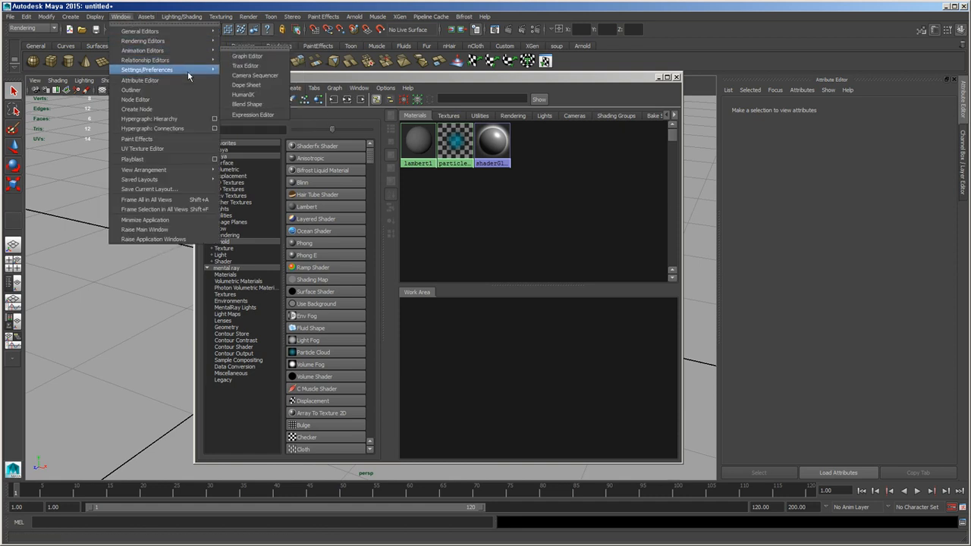
left_click(197, 148)
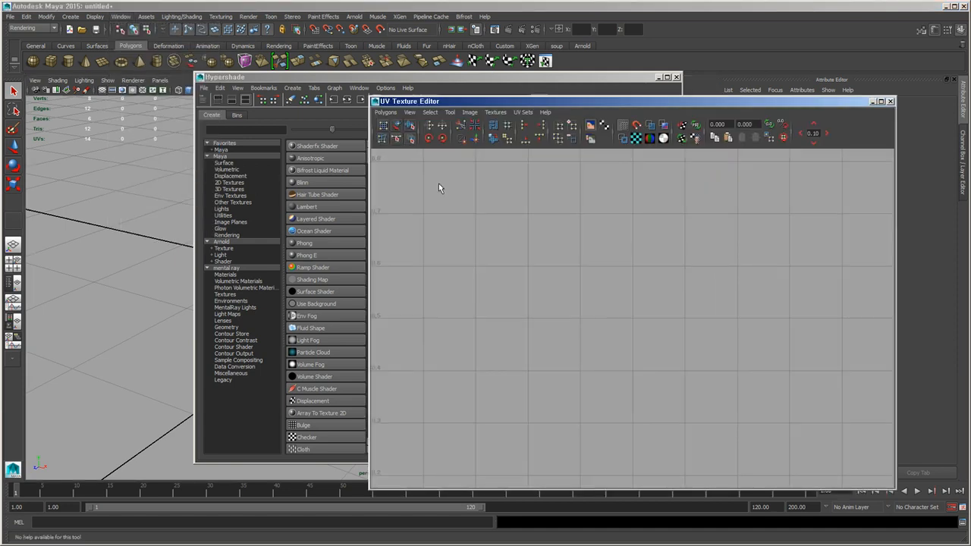
left_click_drag(554, 105, 667, 112)
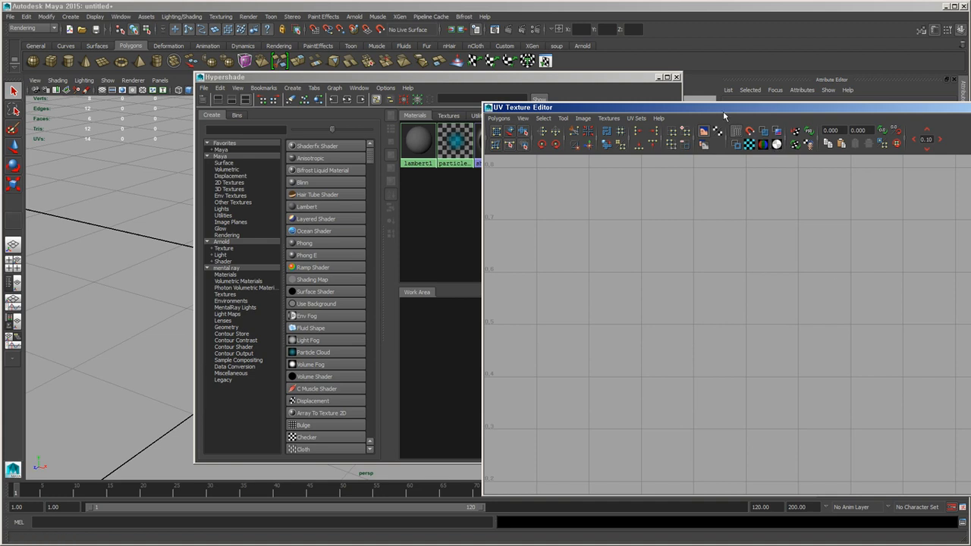
- Move the UV Texture Editor aside, close it, and check where it is listed among the available windows
left_click_drag(724, 110, 617, 72)
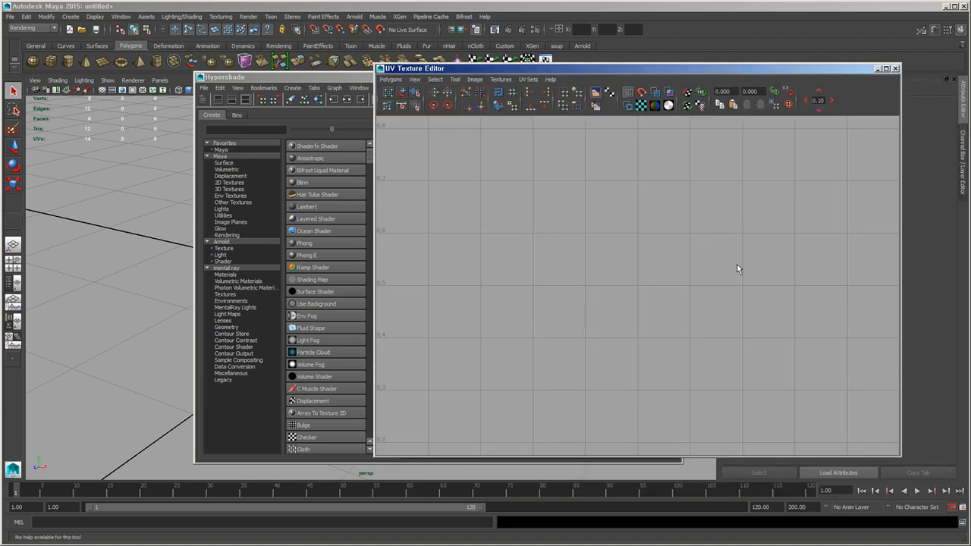
left_click(896, 69)
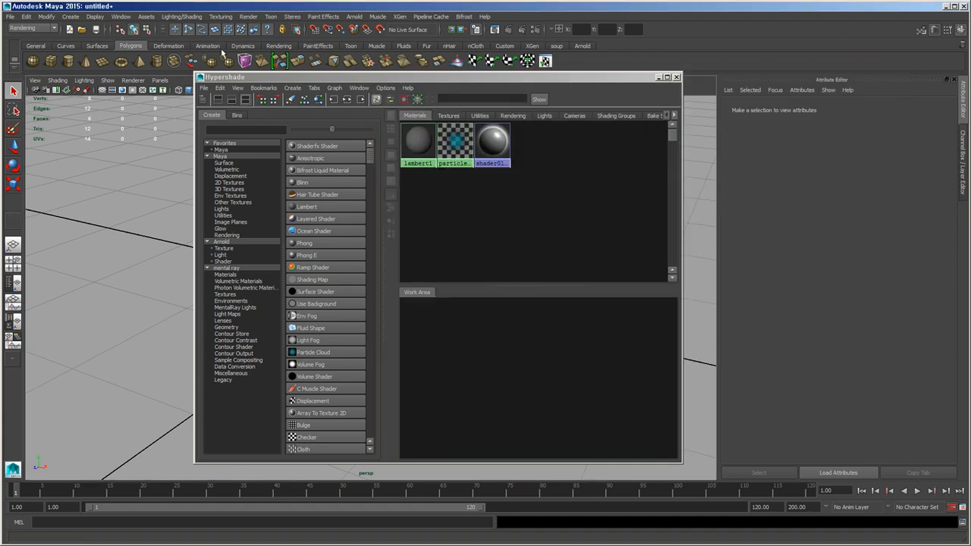
left_click(122, 17)
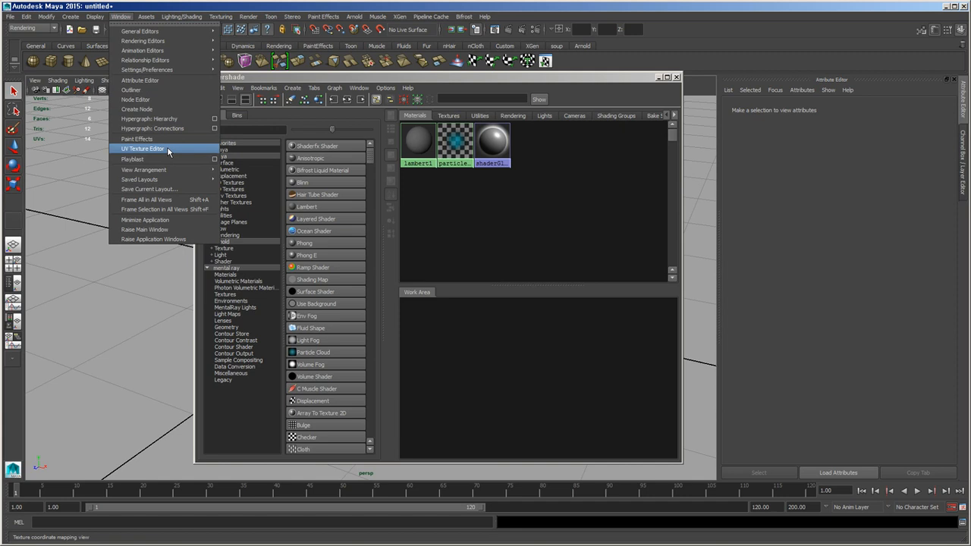
- Choose the Rendering menu set and review its lighting, shading and texturing commands
left_click(31, 28)
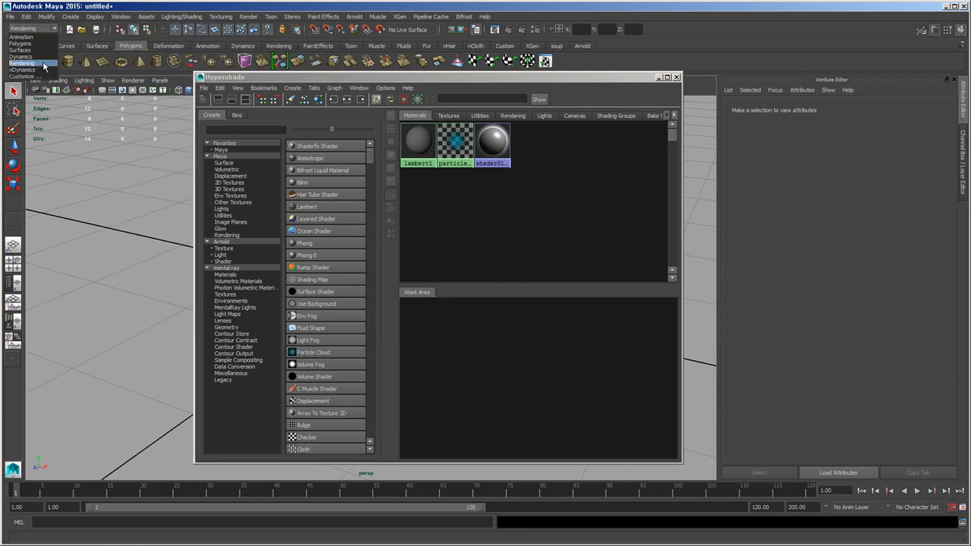
left_click(43, 65)
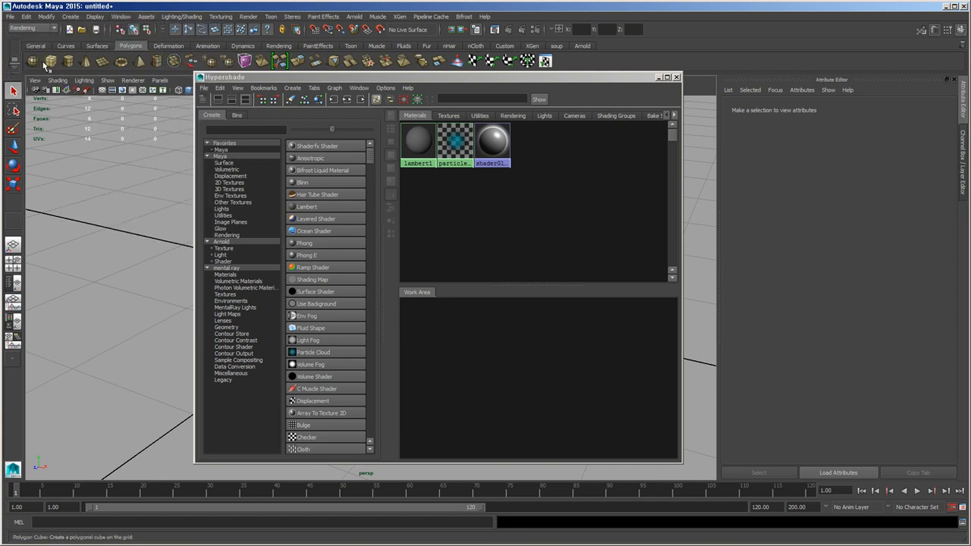
left_click(190, 18)
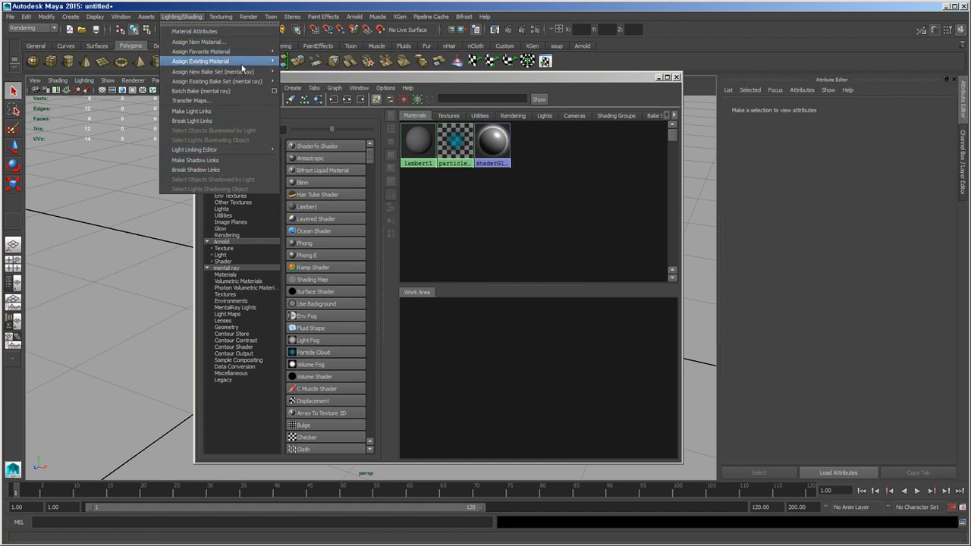
mouse_move(225, 18)
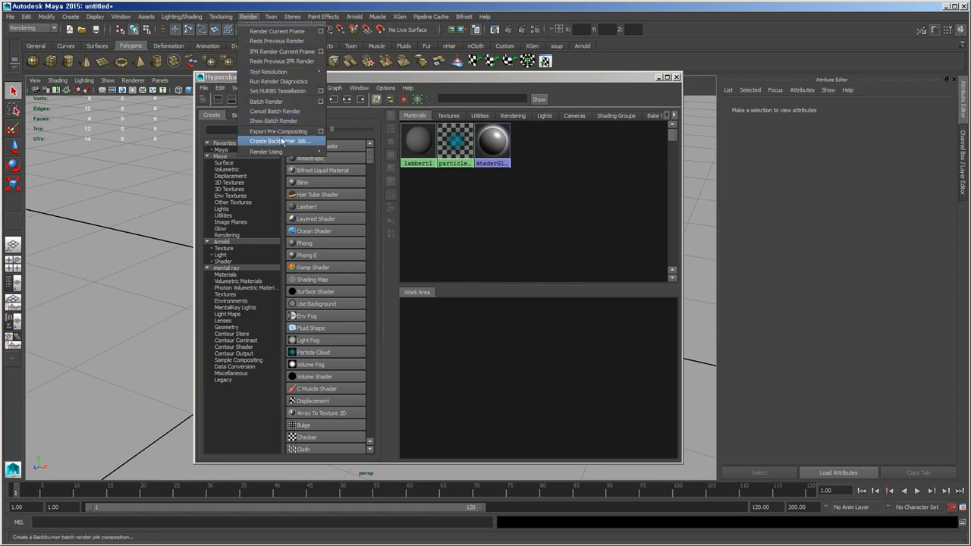
- Render the current frame with mental ray in the Render View and review the matching render commands
left_click(307, 31)
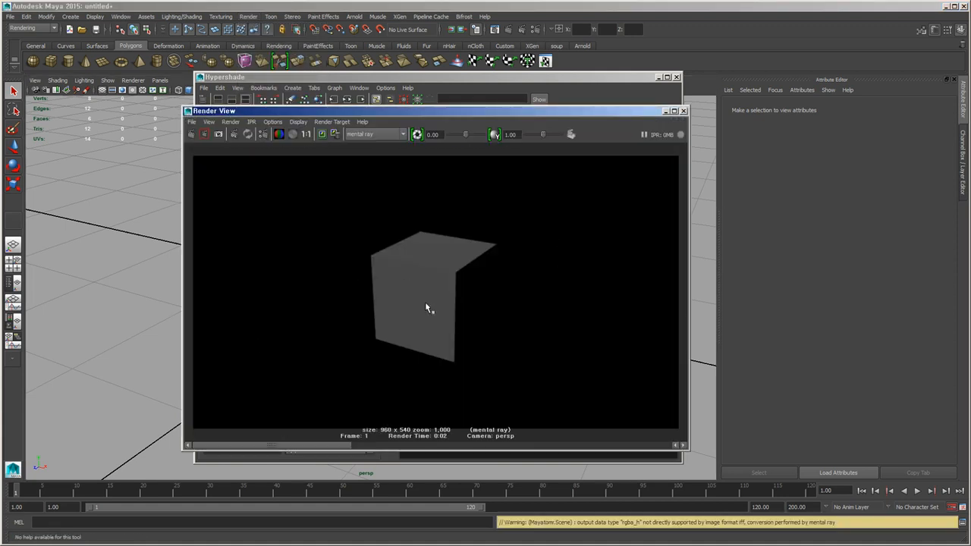
left_click(248, 16)
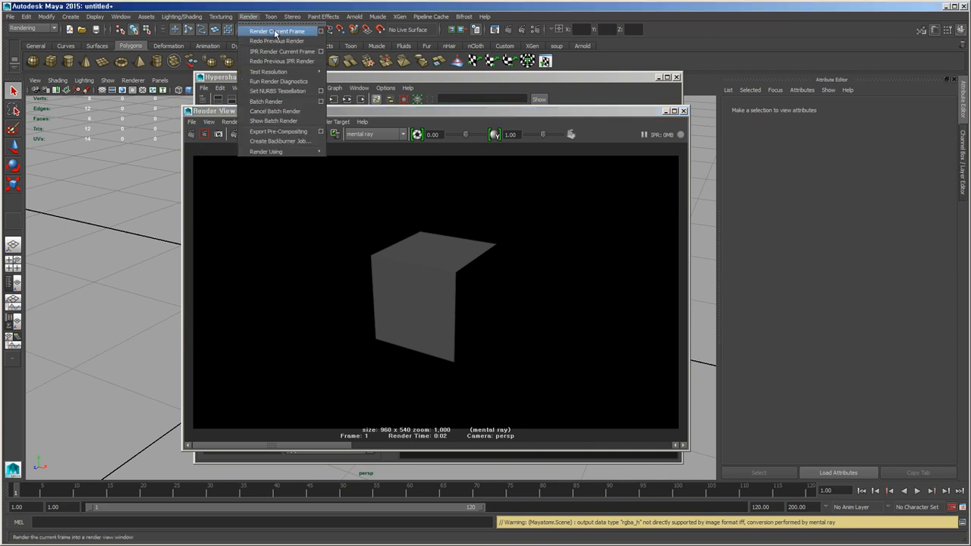
left_click(511, 8)
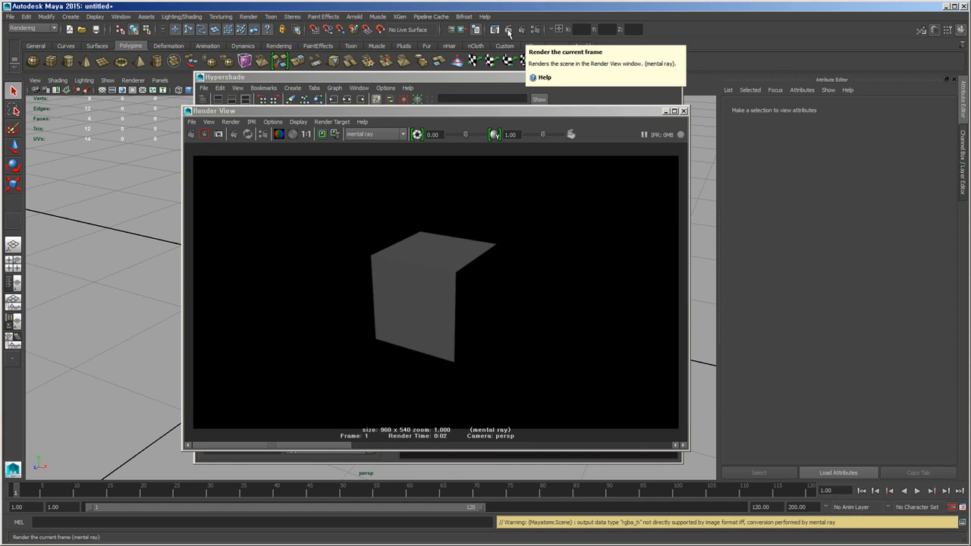
- Review the batch render commands and the available renderers, and close the Render View and the Hypershade
left_click(249, 17)
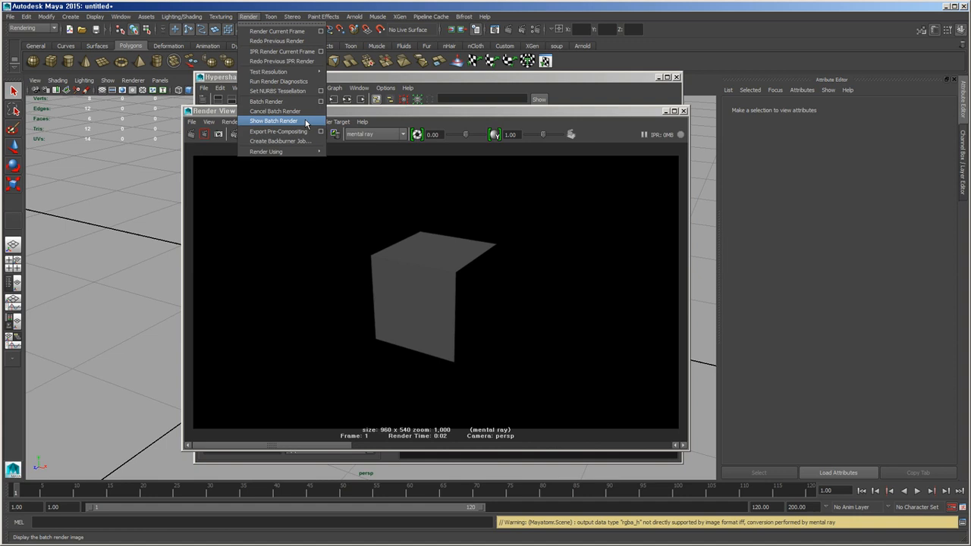
mouse_move(273, 151)
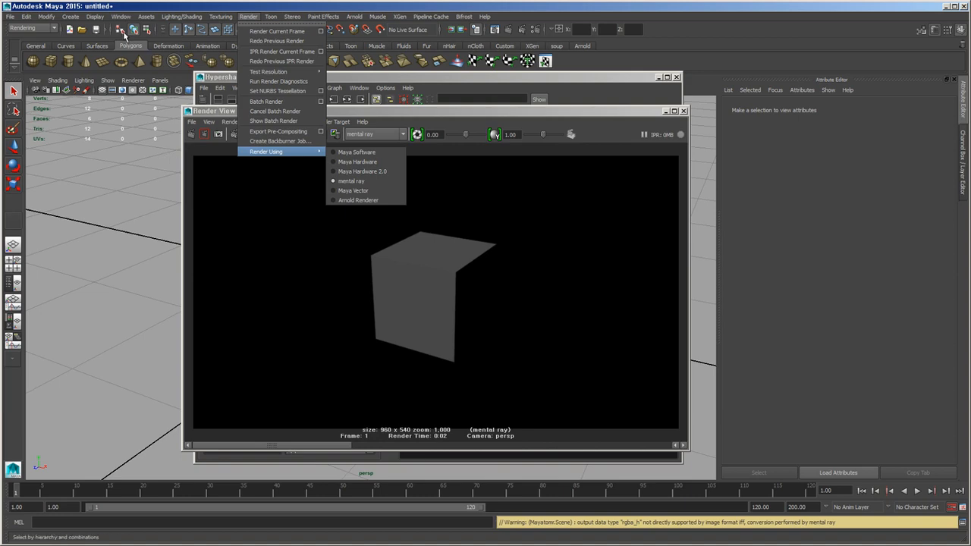
left_click(649, 114)
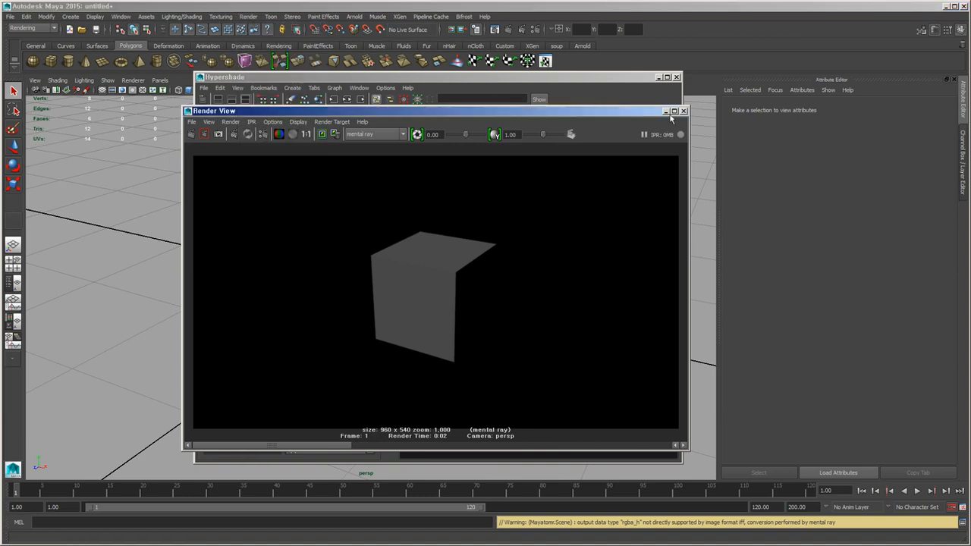
left_click(683, 111)
left_click(678, 78)
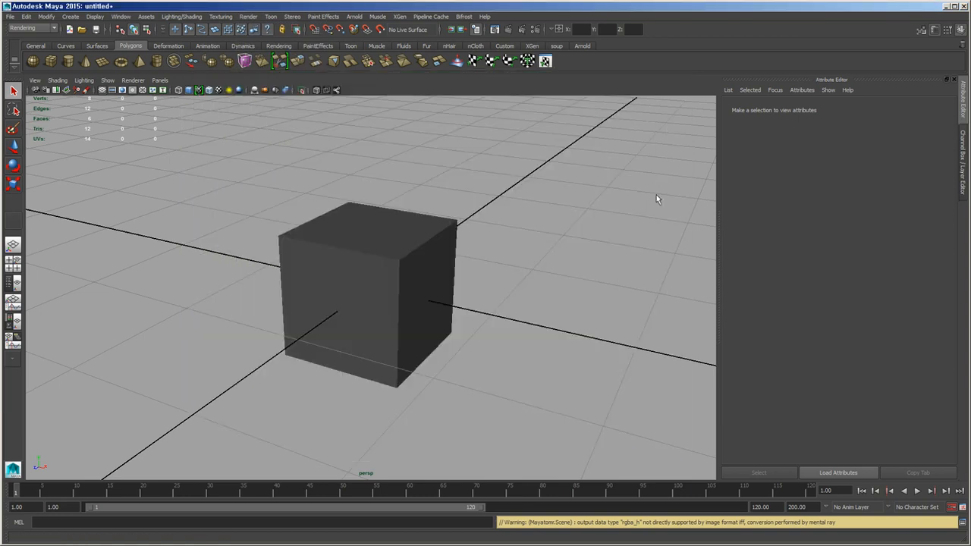
- Select the cube, examine the Smooth Mesh settings of its pCubeShape1 node, and collapse that section
left_click_drag(323, 354, 474, 126)
scroll(300, 346, "up", 3)
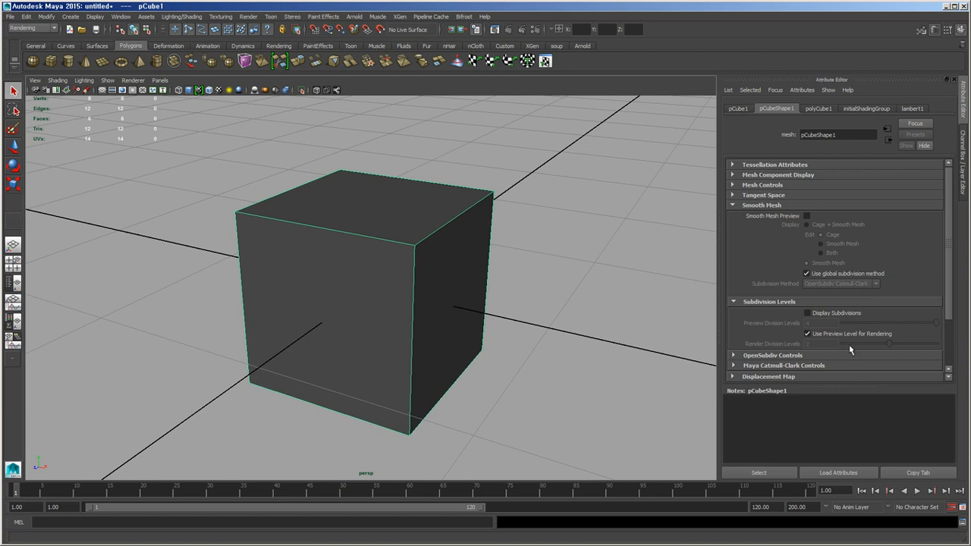
left_click(737, 110)
left_click(775, 110)
left_click(769, 206)
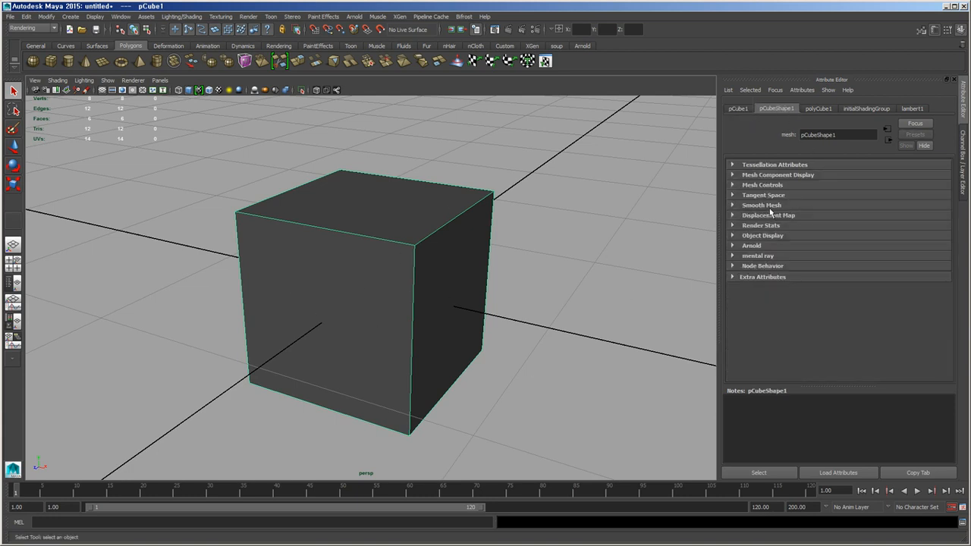
left_click(770, 206)
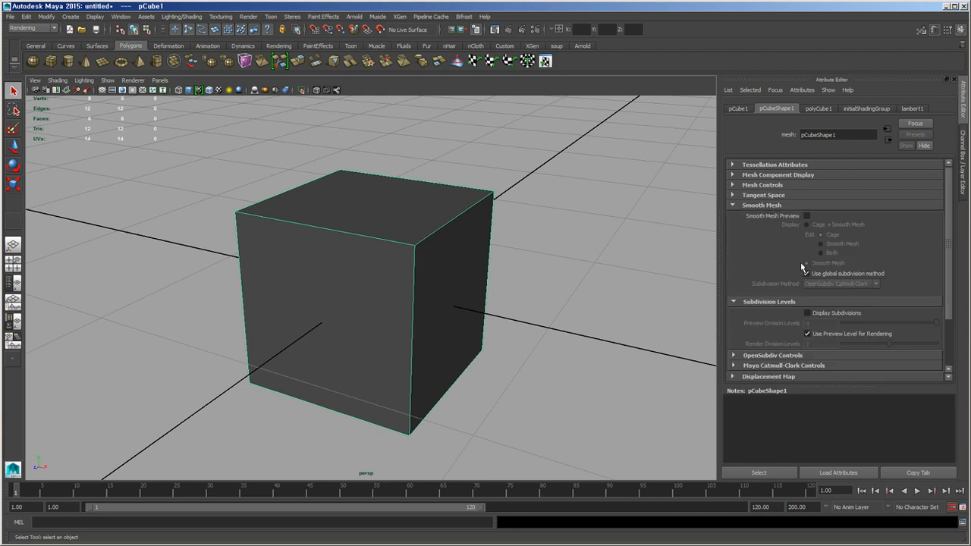
left_click(774, 207)
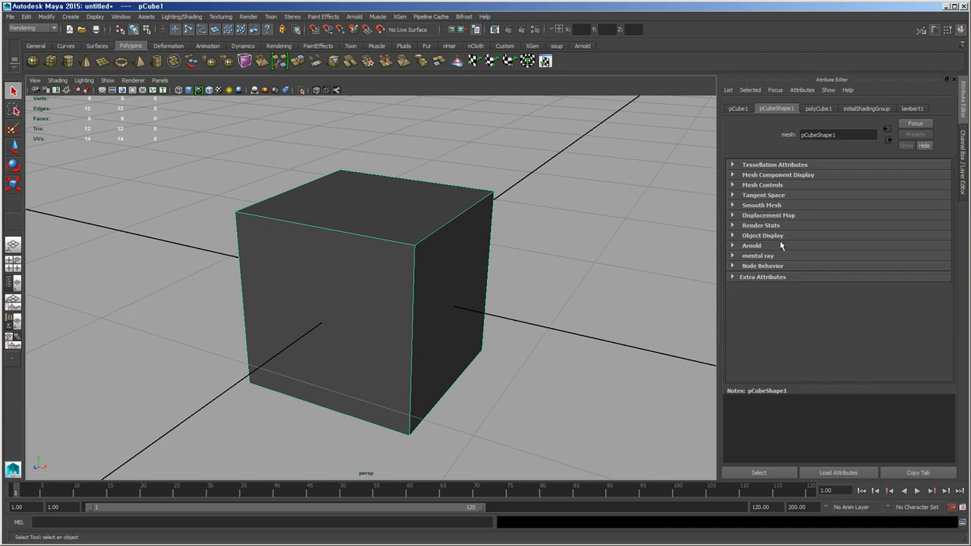
- Expand the cube shape's Render Stats, render the current frame, and keep the image in the Render View
left_click(776, 226)
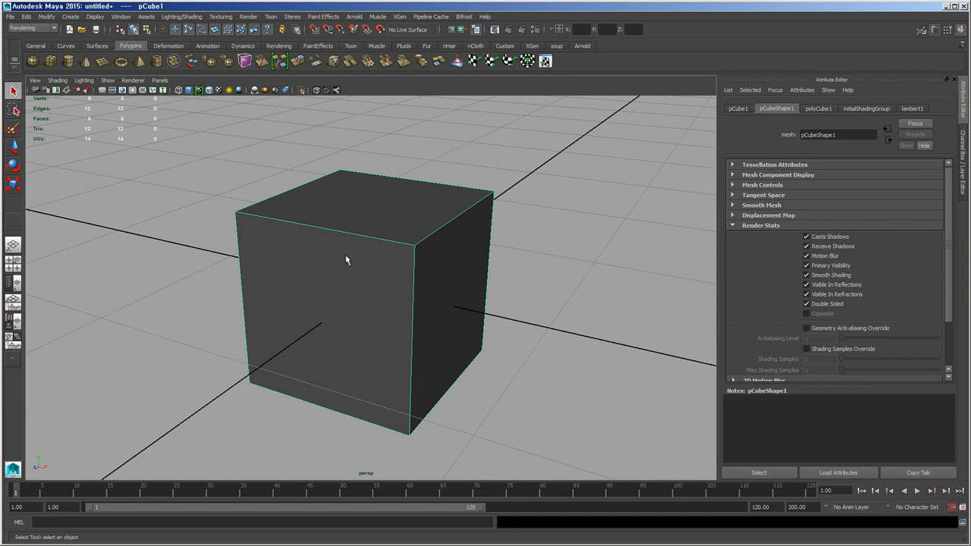
scroll(281, 313, "up", 2)
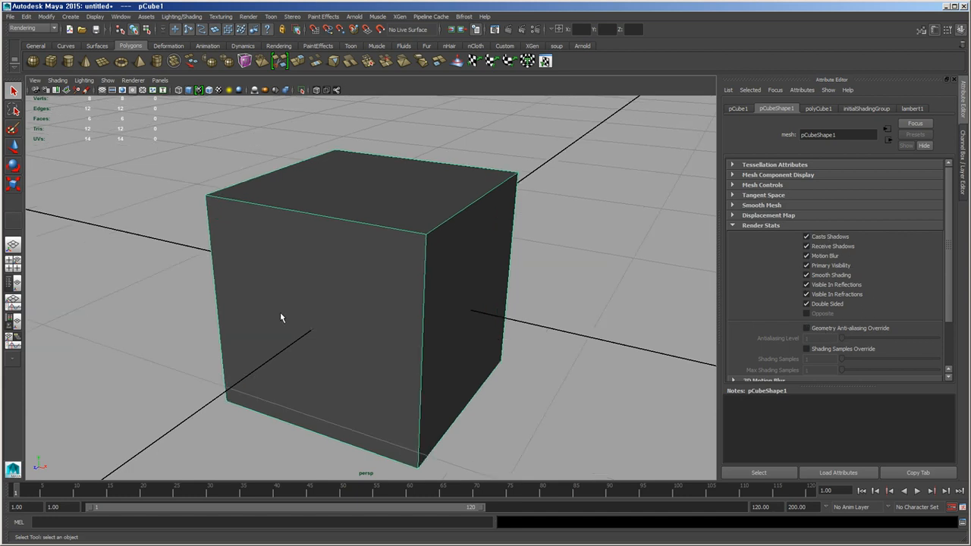
left_click(508, 29)
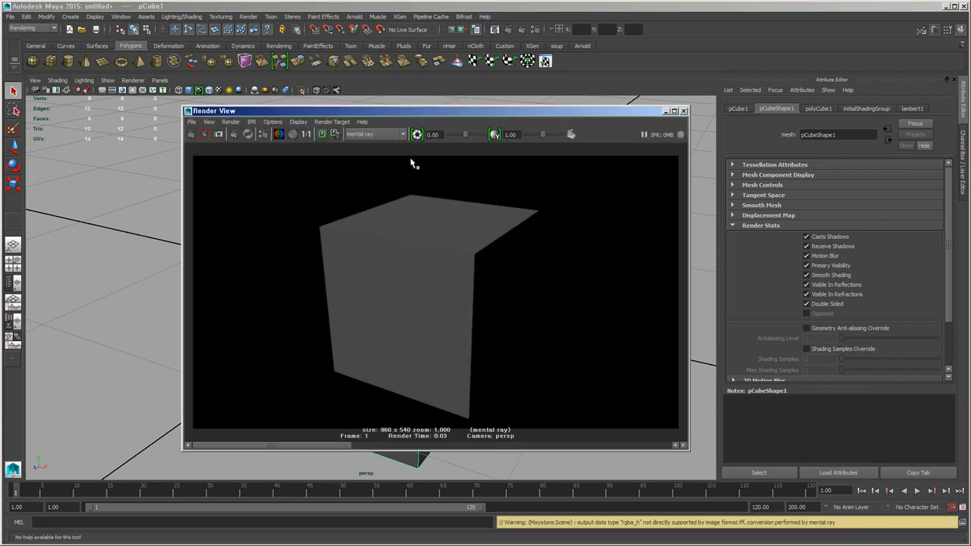
left_click(323, 135)
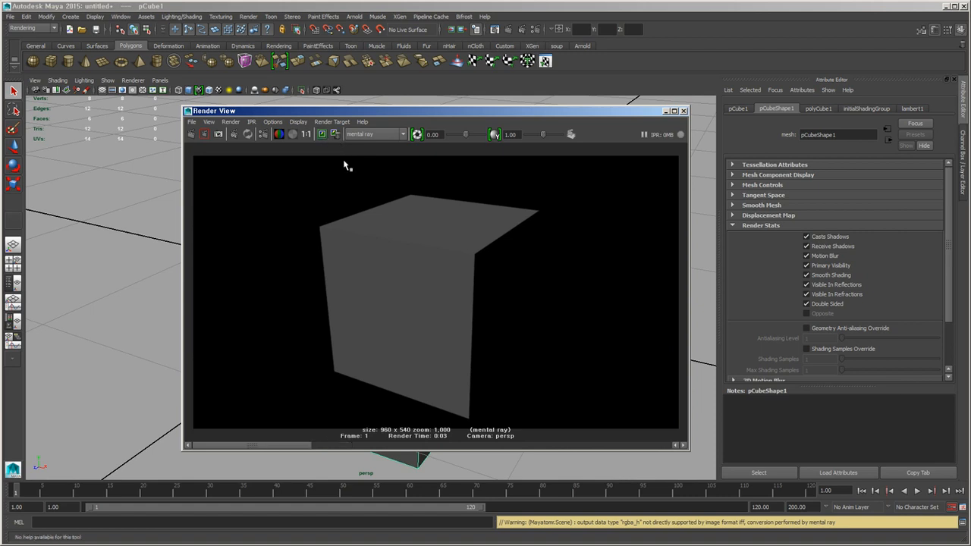
- Turn off the cube's Primary Visibility, re-render, check the kept image and alpha channel, and minimize the Render View
left_click(846, 267)
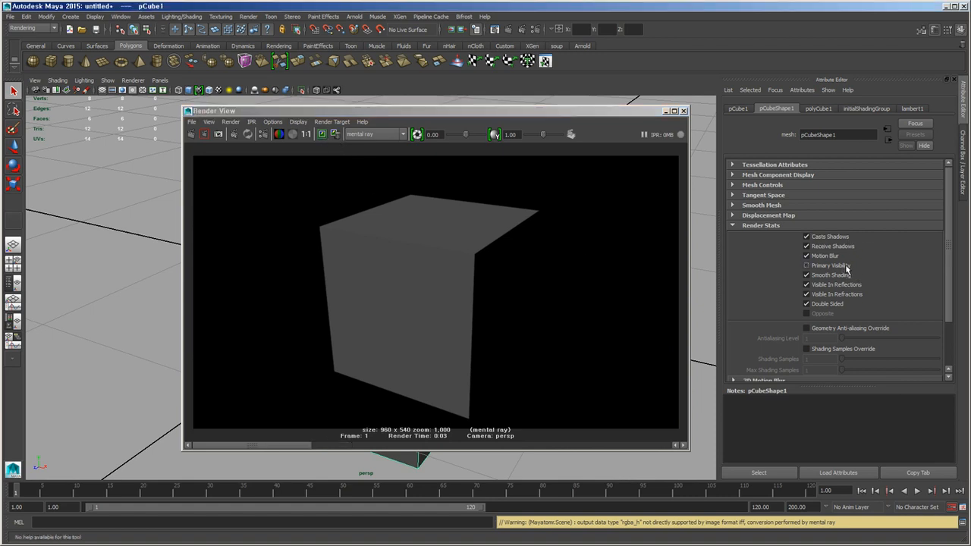
left_click(191, 134)
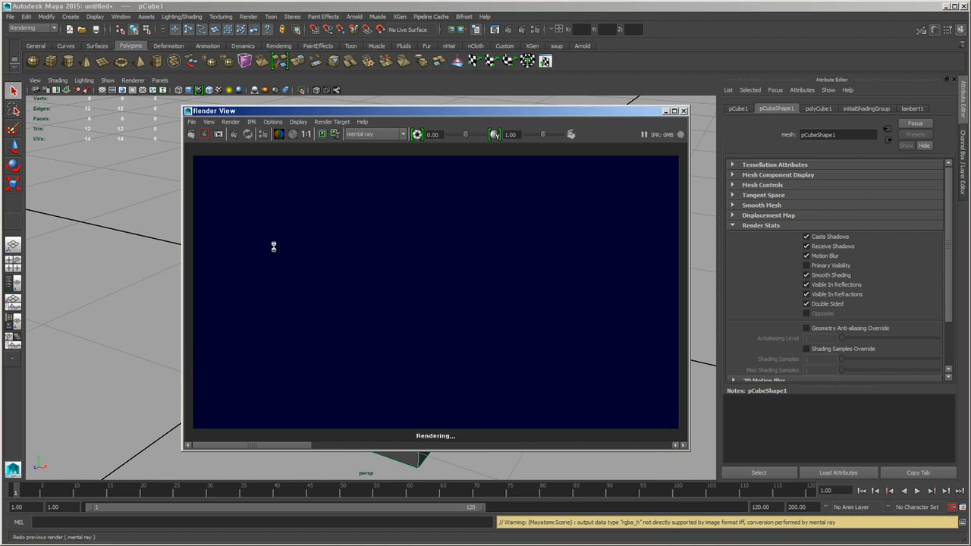
mouse_move(417, 119)
left_mouse_down()
mouse_move(731, 113)
mouse_move(432, 113)
left_mouse_up()
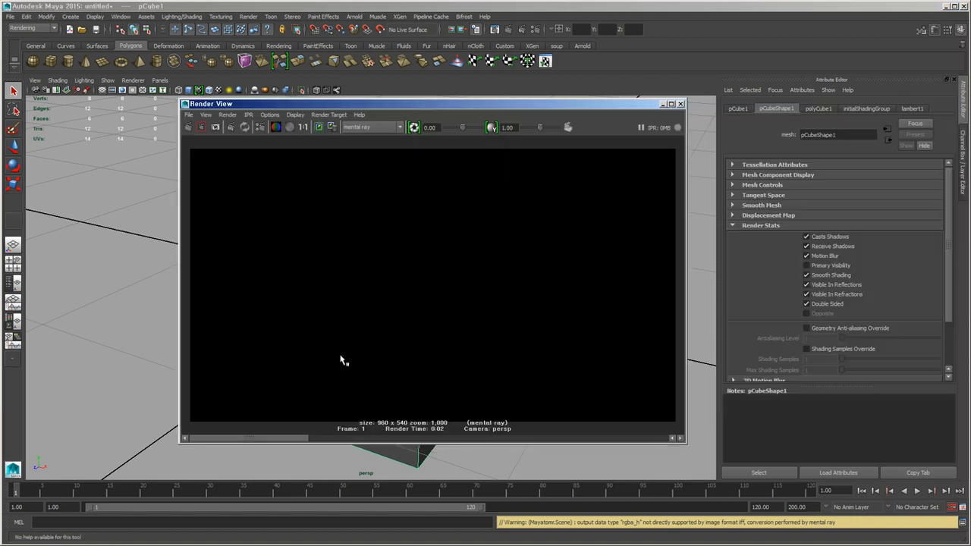
left_click_drag(292, 440, 238, 440)
left_click(290, 127)
left_click(664, 104)
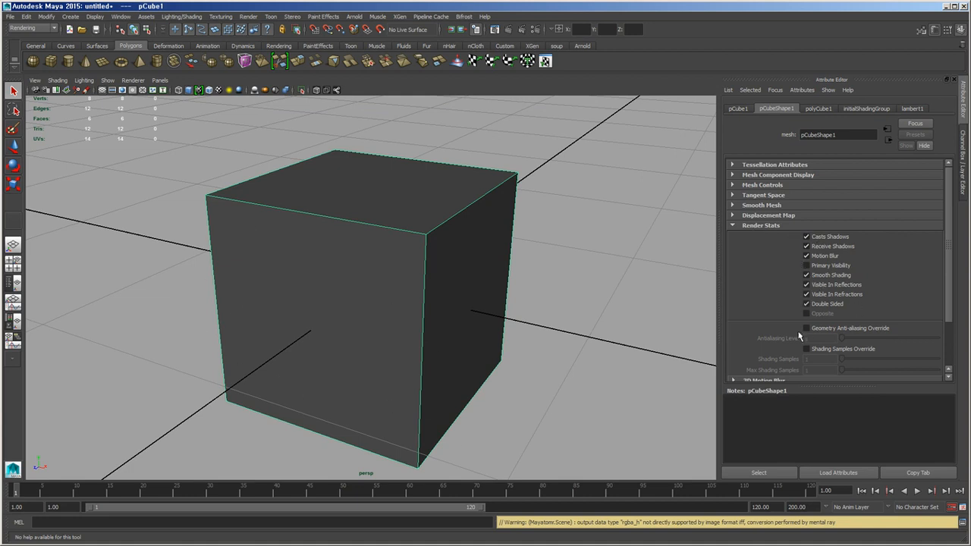
- Turn the cube's Primary Visibility back on, look over its Displacement Map settings, and collapse the Displacement Map and Render Stats sections
left_click(820, 268)
left_click(768, 217)
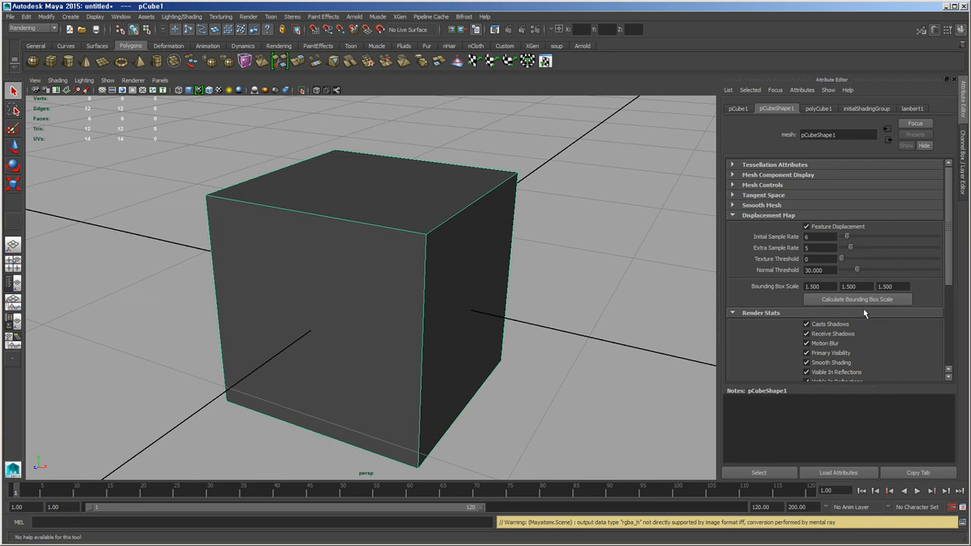
left_click(780, 219)
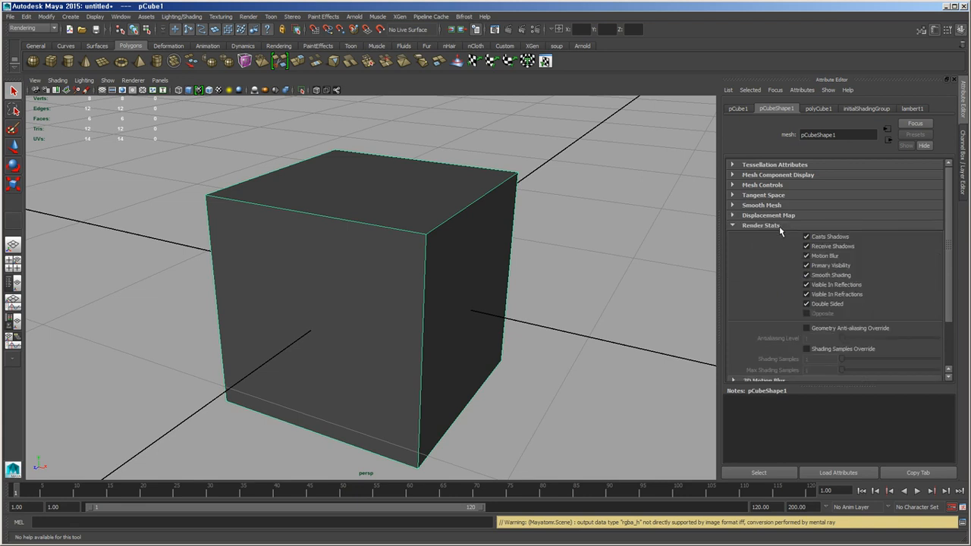
left_click(779, 226)
- Review the test resolutions and available renderers, and choose mental ray as the renderer
left_click(248, 16)
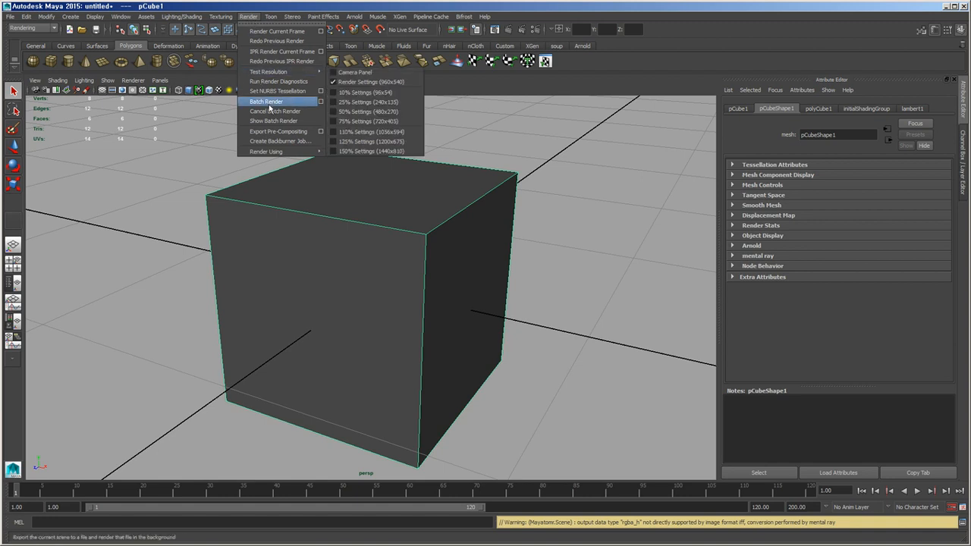
mouse_move(285, 151)
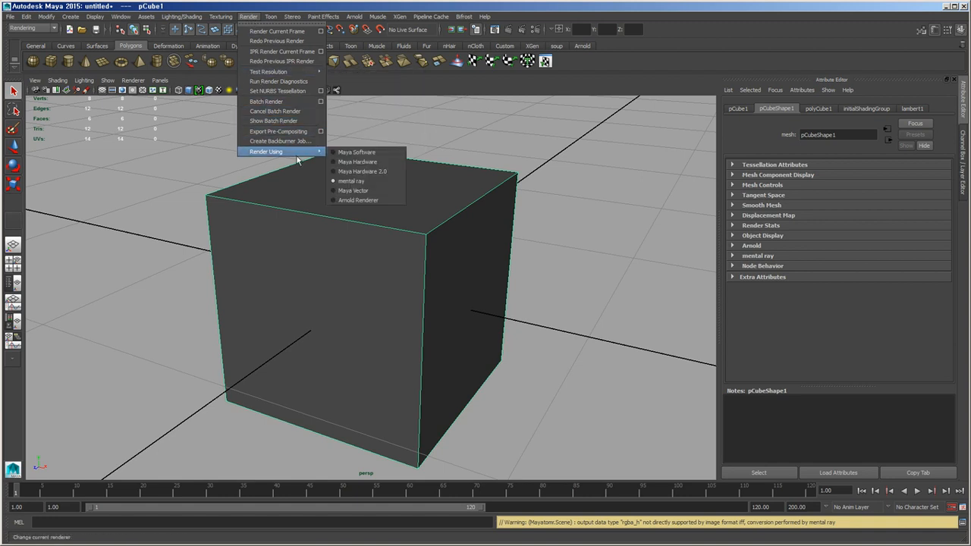
left_click(373, 182)
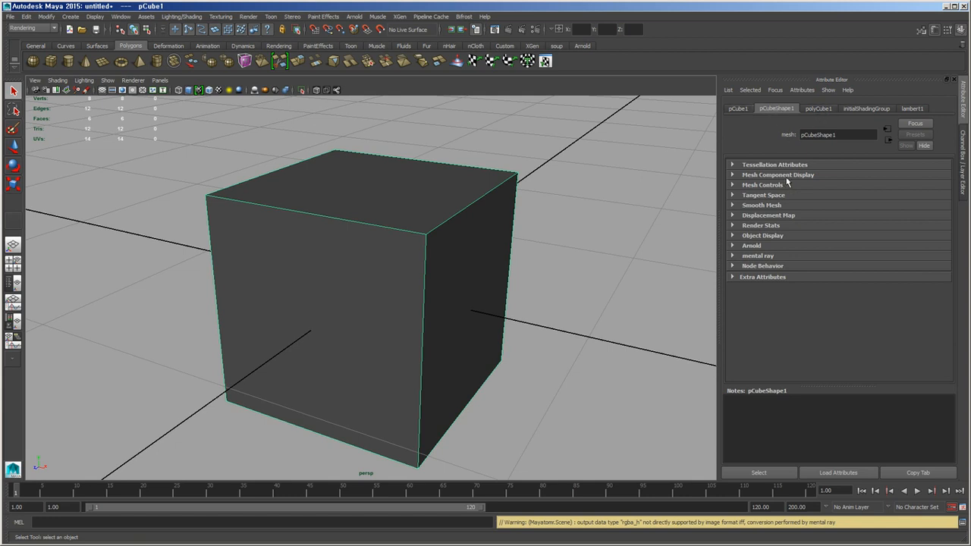
- Expand the cube shape's mental ray attributes and examine them from the visibility and tracing options to the overrides
left_click(771, 257)
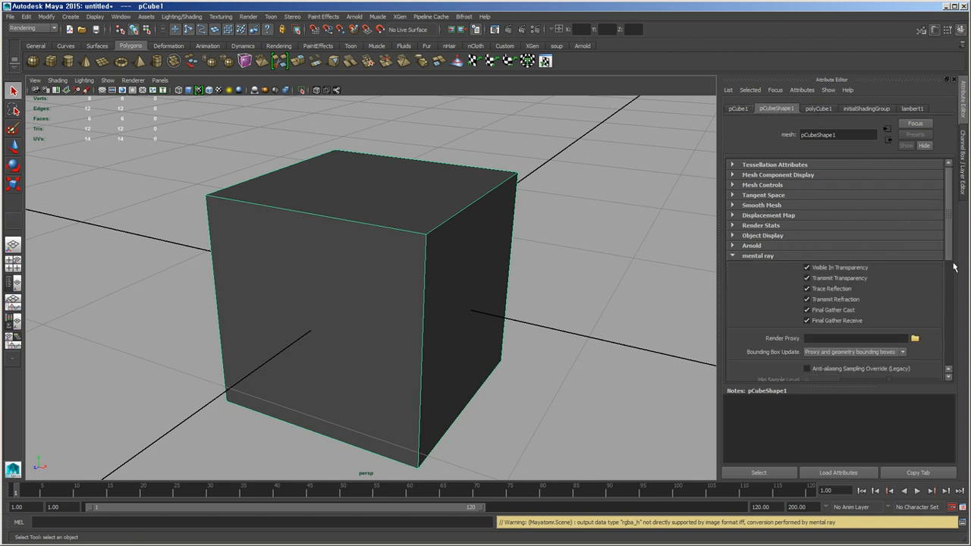
mouse_move(949, 227)
left_mouse_down()
mouse_move(947, 345)
mouse_move(945, 239)
left_mouse_up()
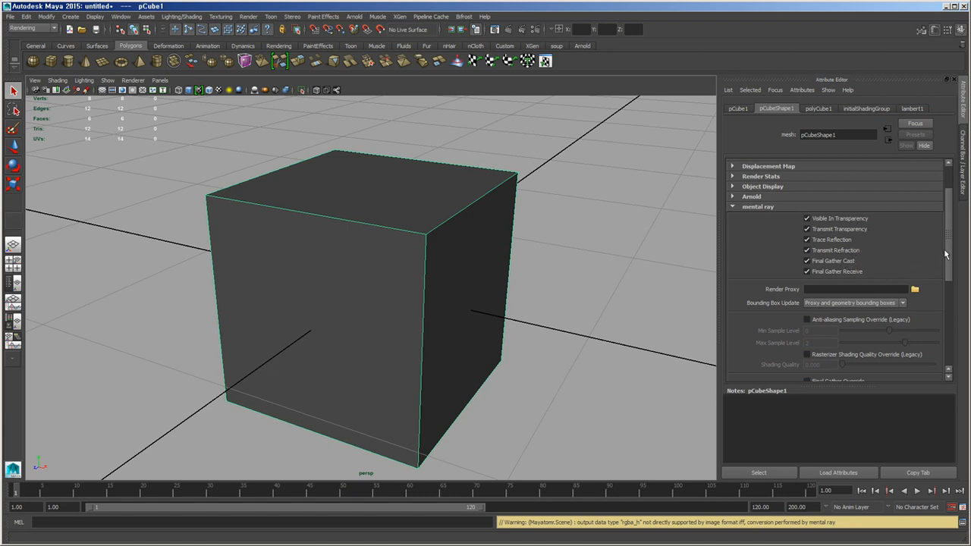
left_click_drag(947, 241, 931, 224)
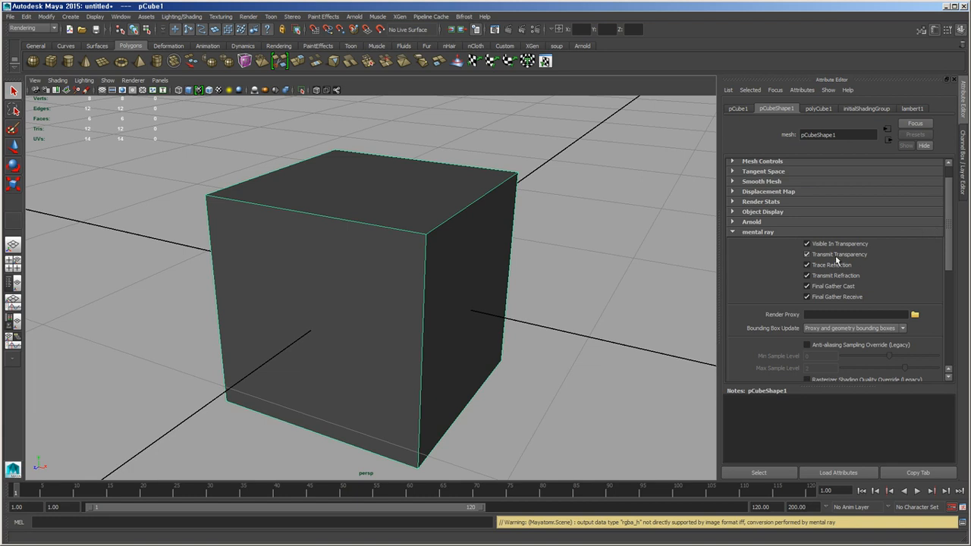
scroll(865, 294, "down", 5)
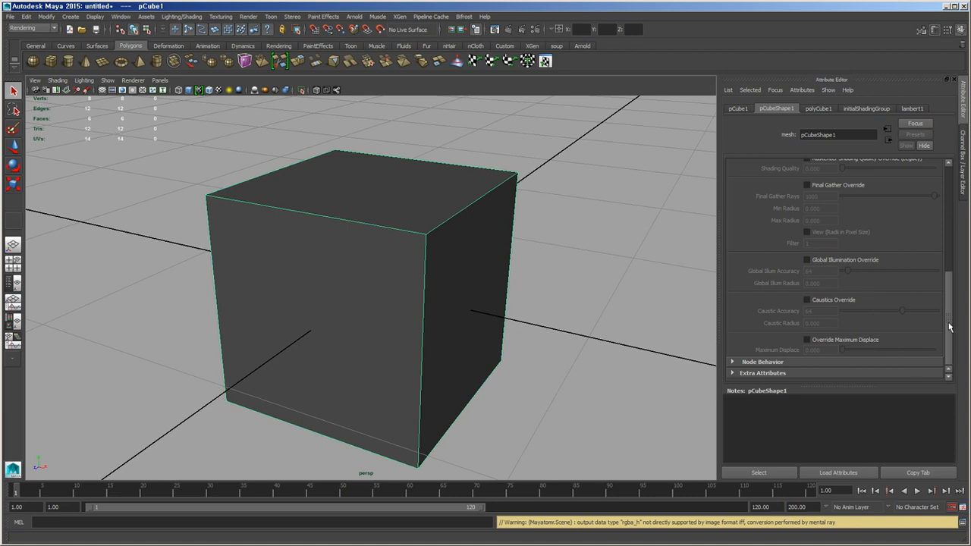
- Collapse the cube shape's mental ray attributes and open the Hypershade
left_click_drag(948, 350, 950, 225)
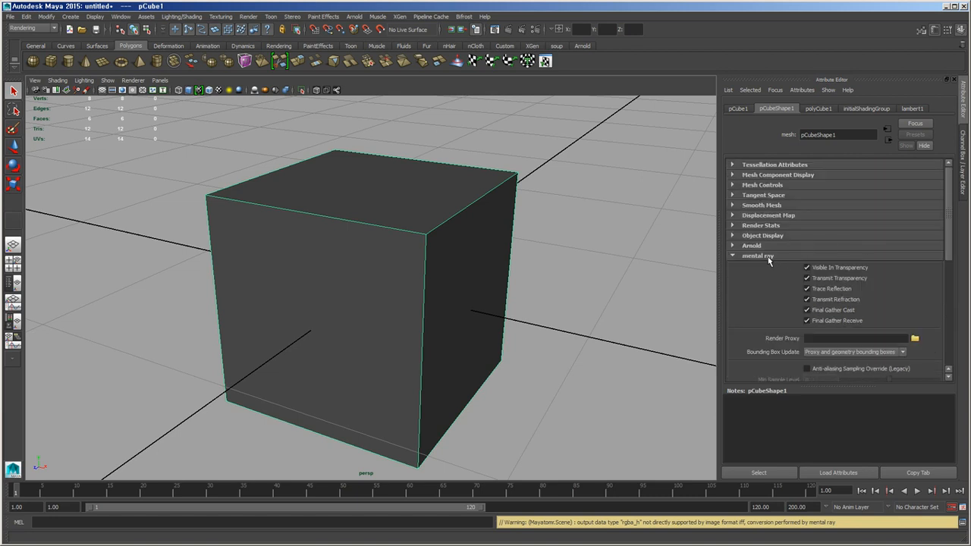
left_click(767, 257)
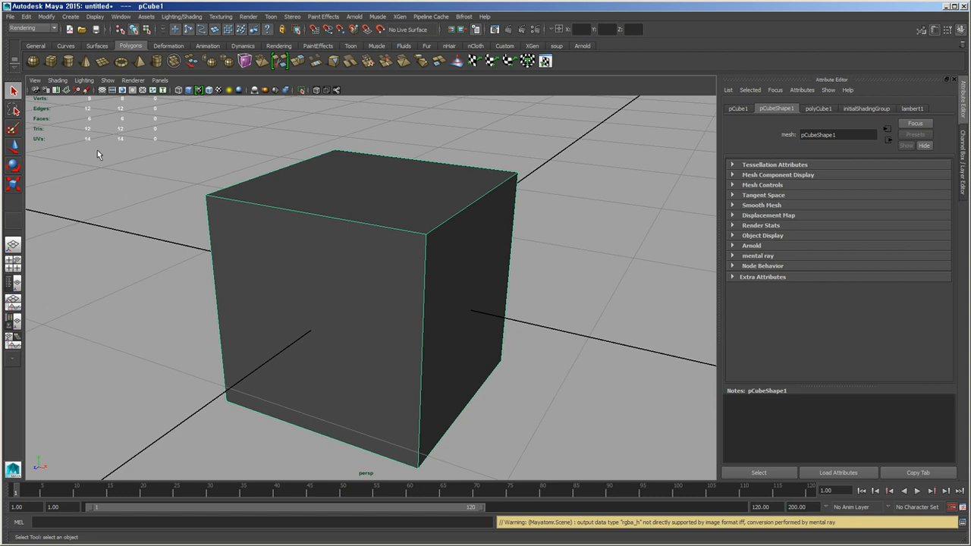
left_click(121, 16)
mouse_move(195, 43)
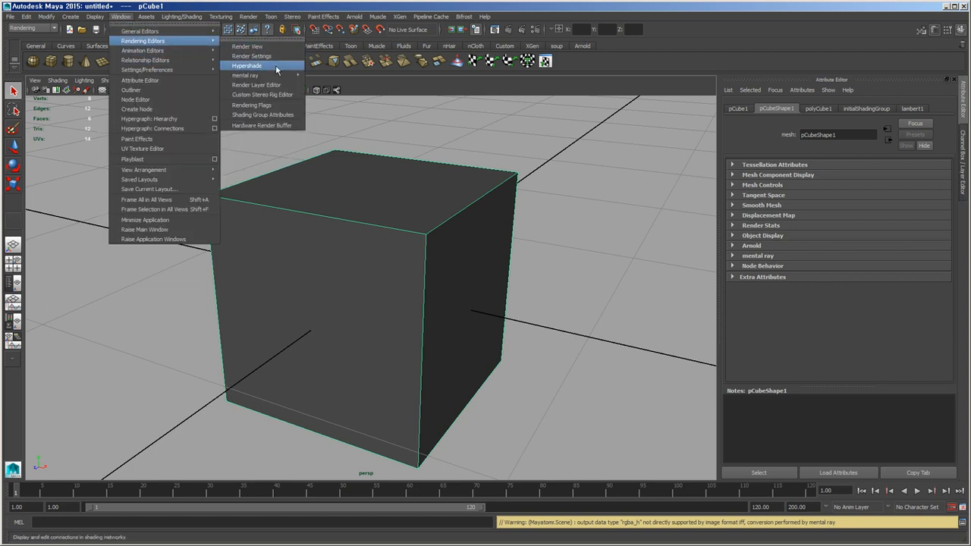
left_click(246, 66)
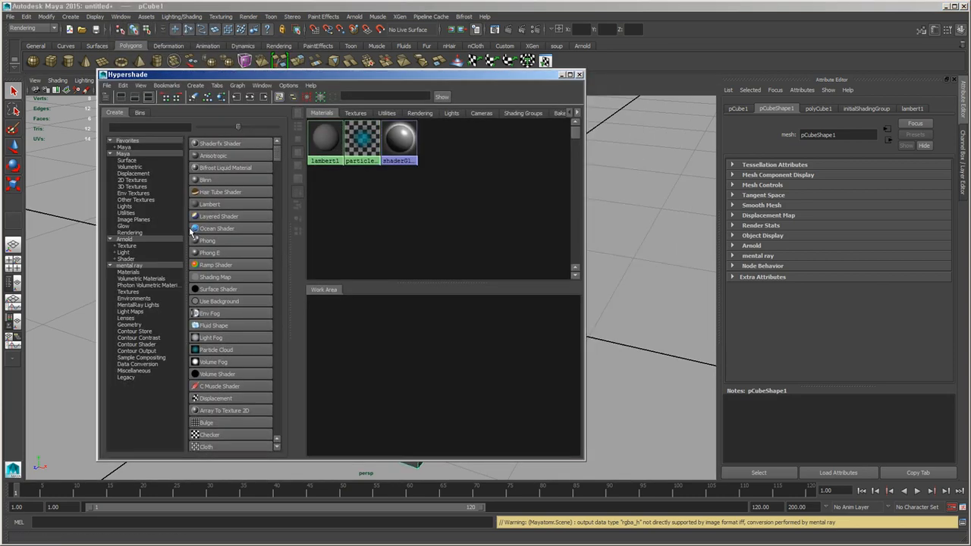
- List Maya's surface shaders with enlarged swatches, create a Blinn material and place its node in the middle of the work area
left_click(140, 162)
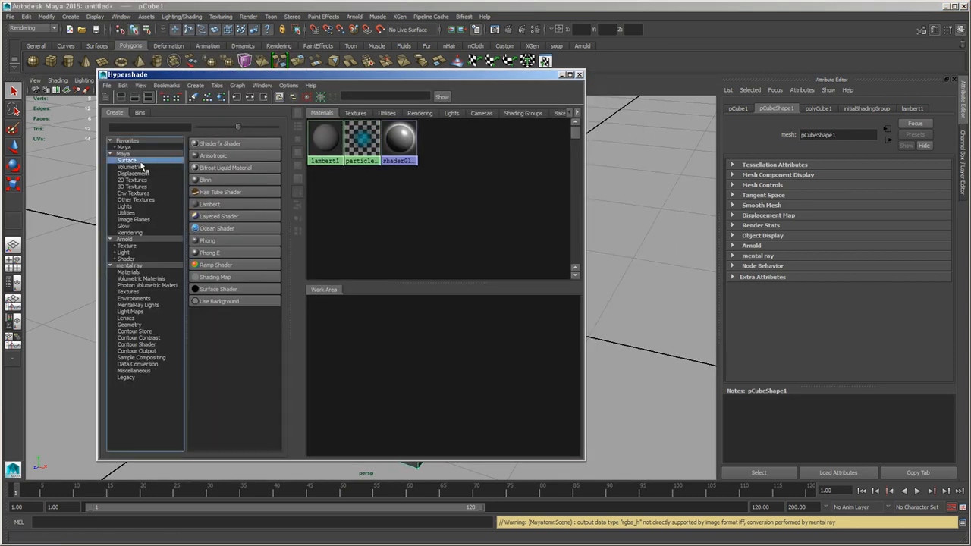
left_click_drag(240, 127, 277, 126)
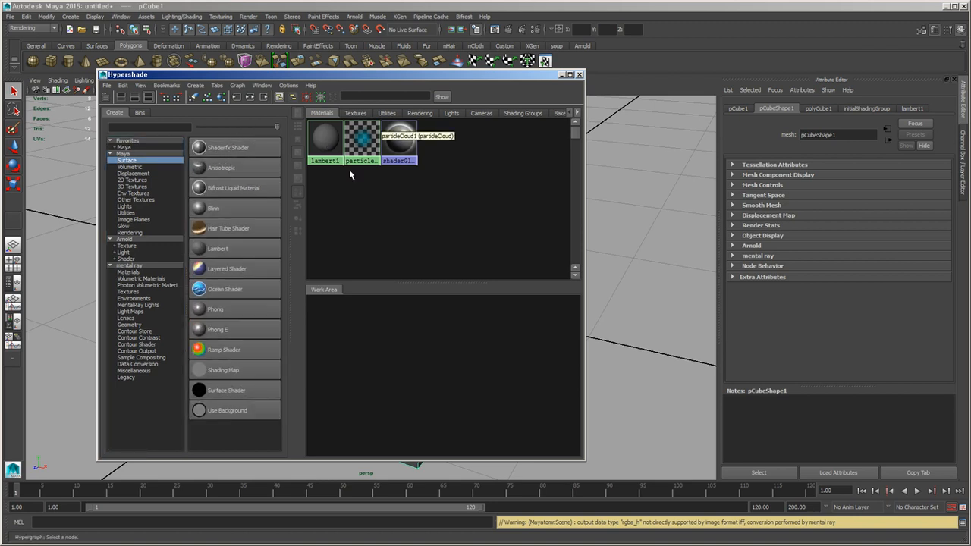
left_click(267, 207)
left_click_drag(353, 335, 455, 356)
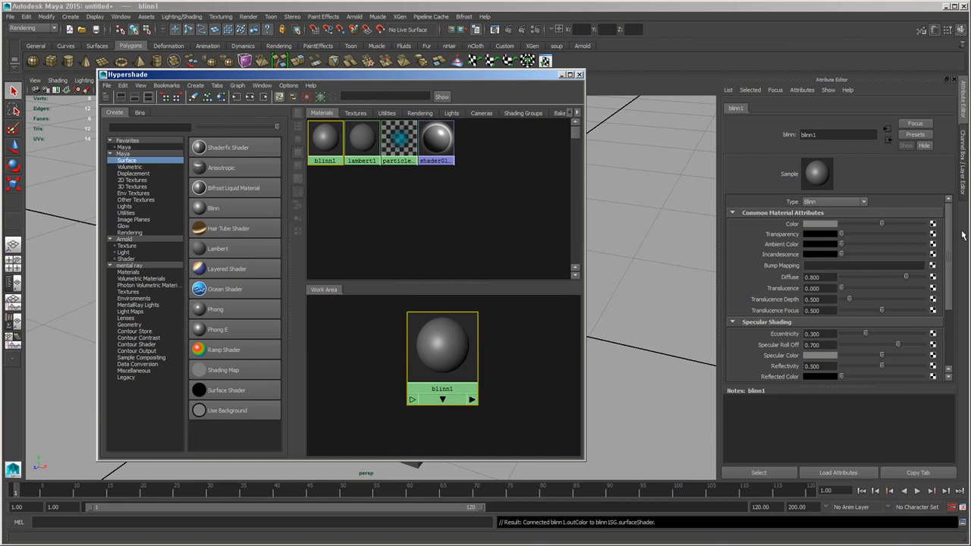
- Review the Blinn material's attributes and the available renderers, and expand its mental ray section to examine the settings
mouse_move(951, 227)
left_mouse_down()
mouse_move(951, 287)
mouse_move(947, 223)
left_mouse_up()
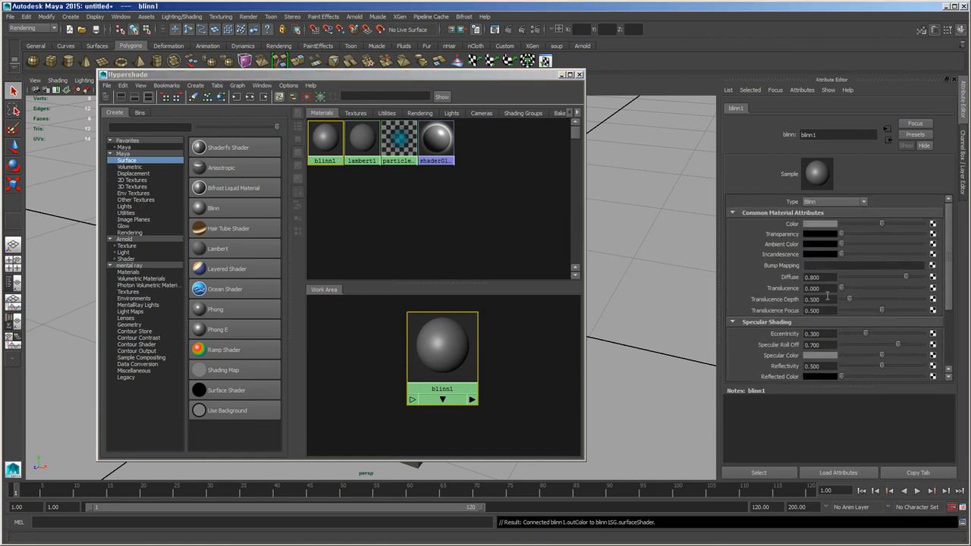
scroll(882, 323, "down", 3)
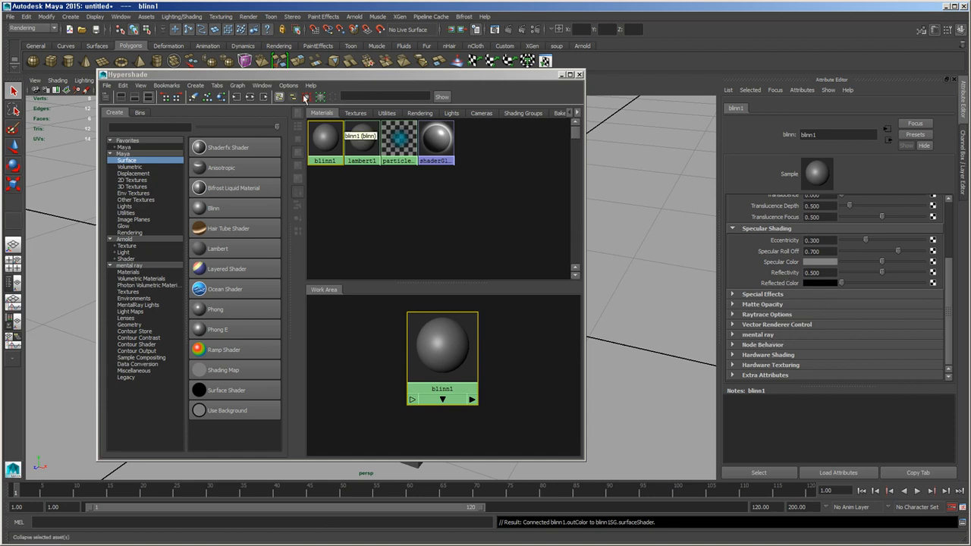
left_click(248, 16)
mouse_move(293, 156)
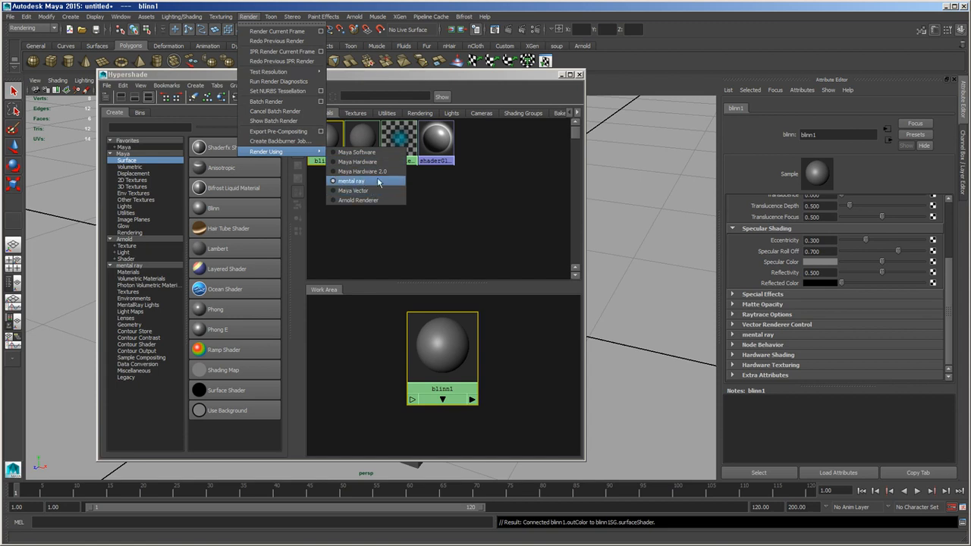
left_click(774, 335)
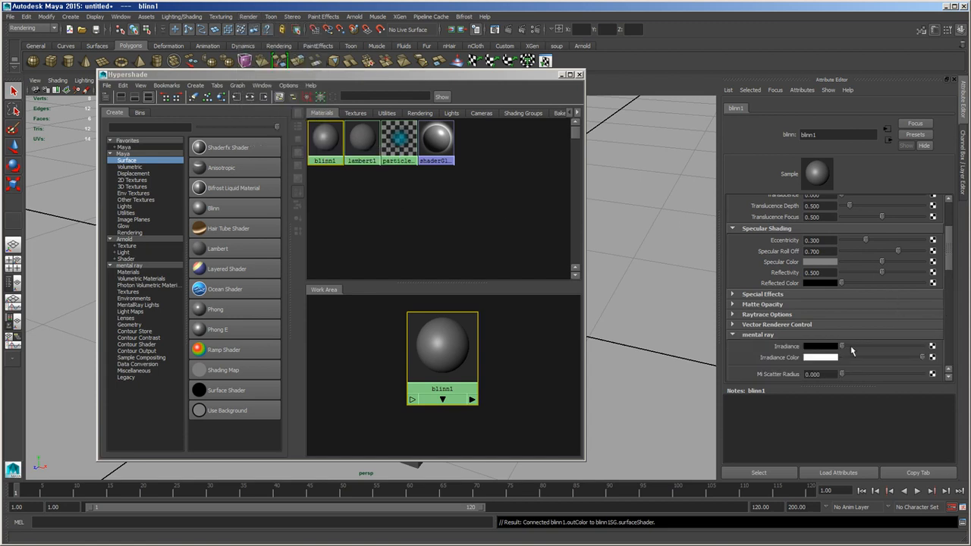
scroll(851, 351, "down", 3)
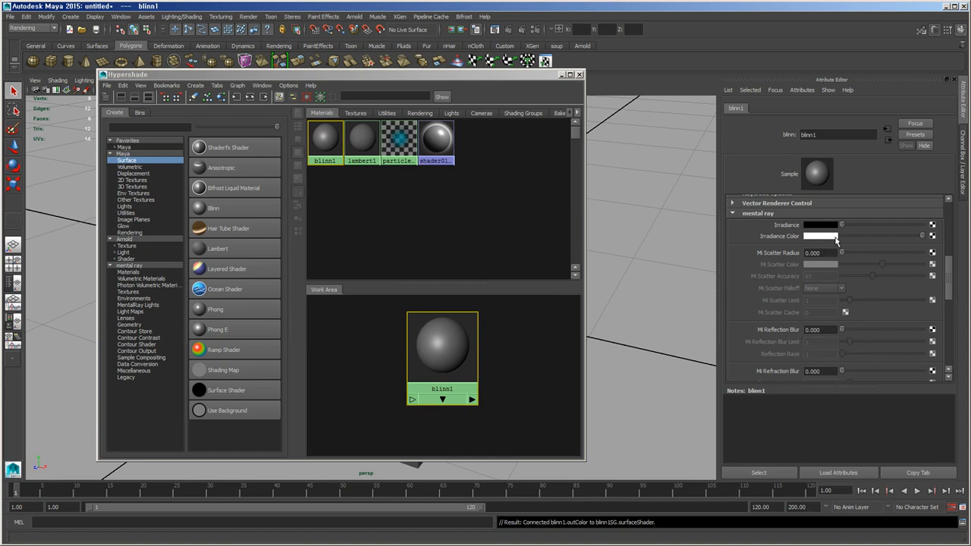
- Check the list of available renderers again and collapse the Blinn material's mental ray section
left_click(248, 16)
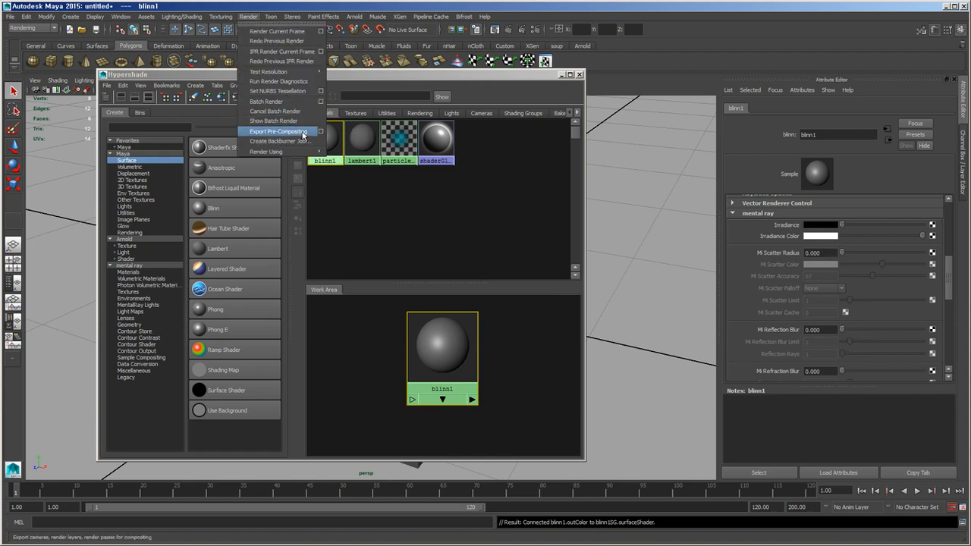
mouse_move(285, 151)
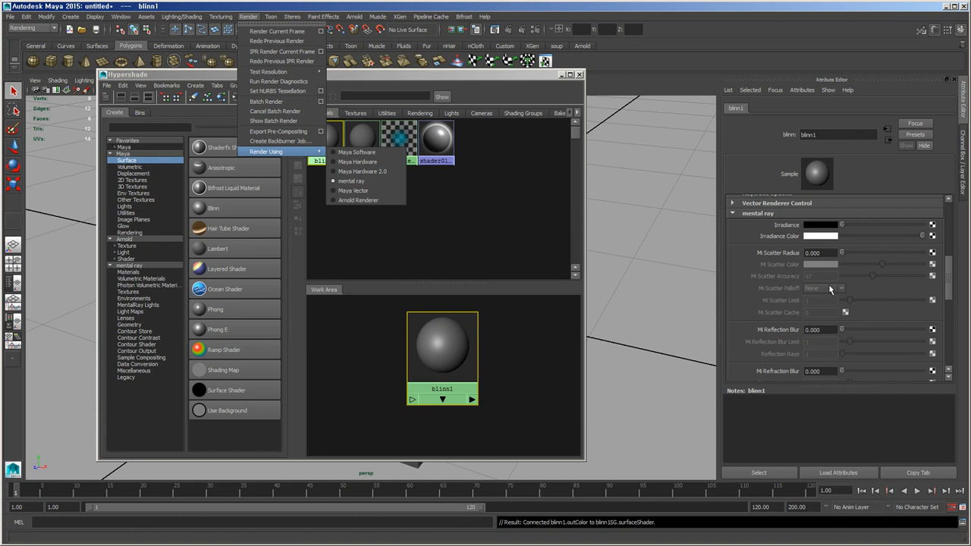
left_click(763, 215)
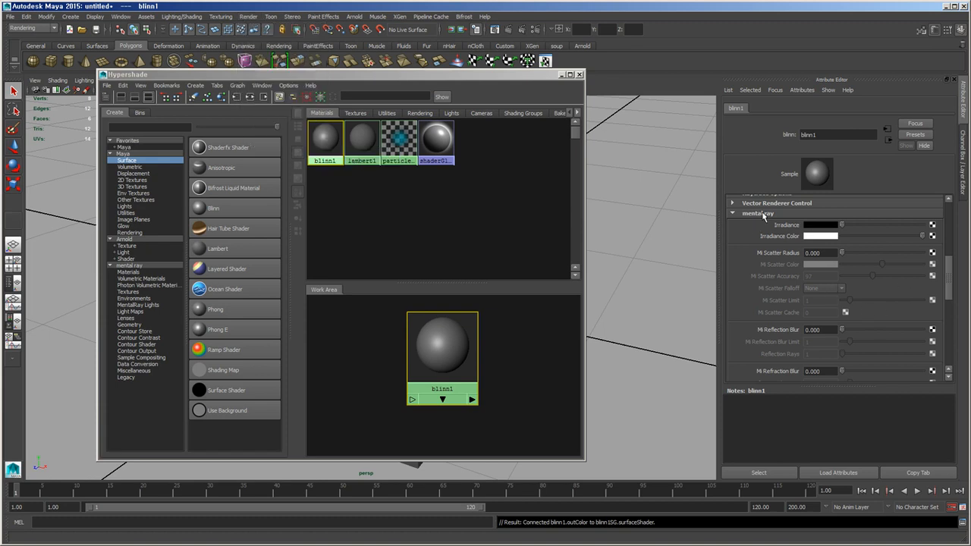
left_click(762, 215)
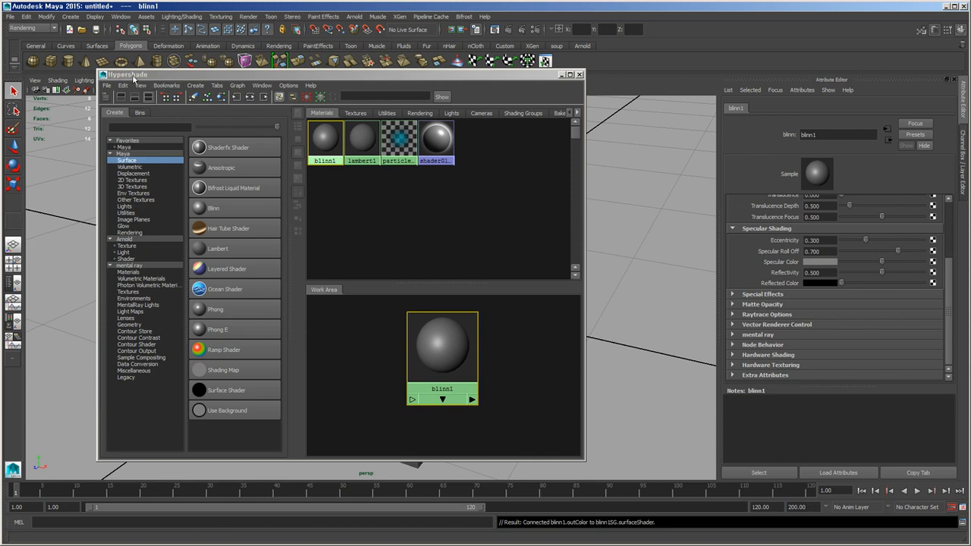
- Browse the mental ray node categories in the Hypershade, including Legacy, and compare them with the renderer choices
left_click(142, 267)
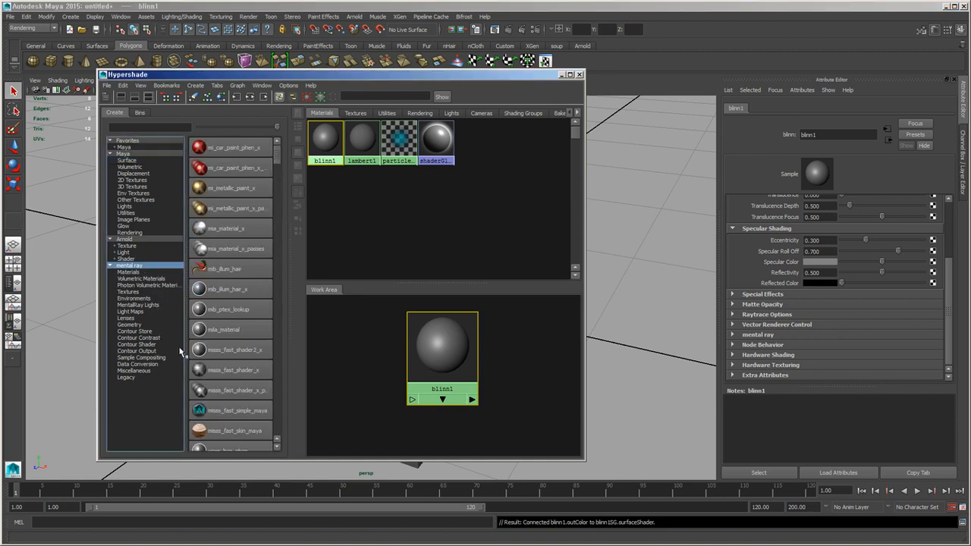
mouse_move(279, 159)
left_mouse_down()
mouse_move(271, 191)
mouse_move(276, 151)
left_mouse_up()
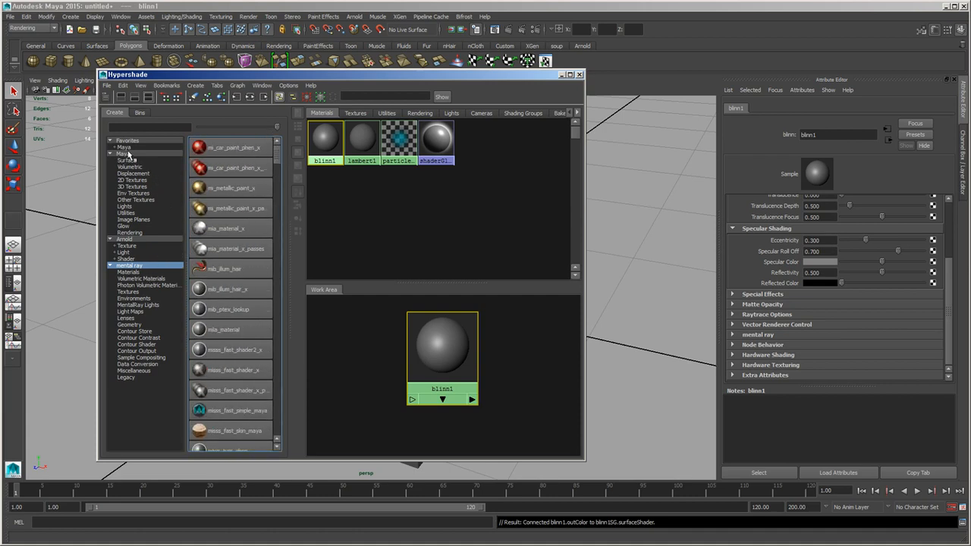
left_click_drag(144, 271, 139, 379)
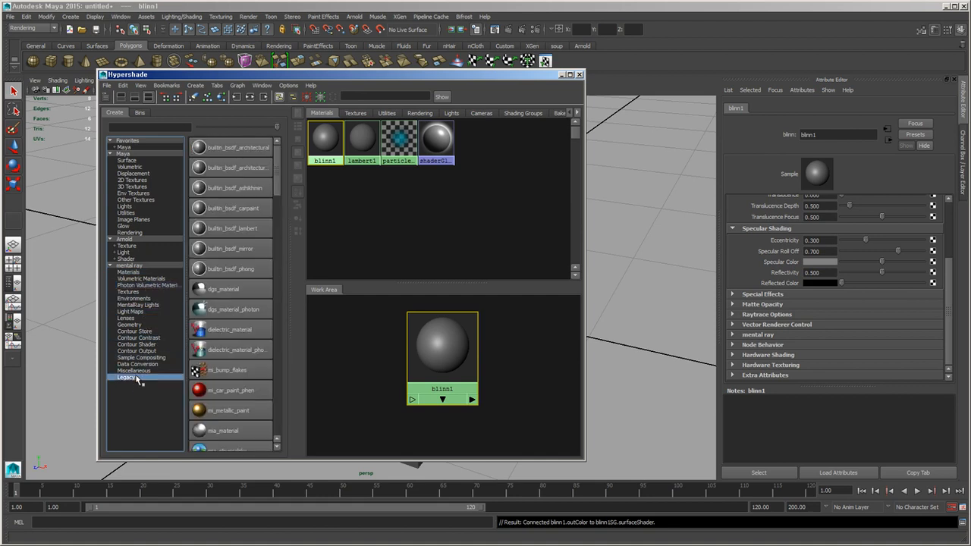
left_click(168, 266)
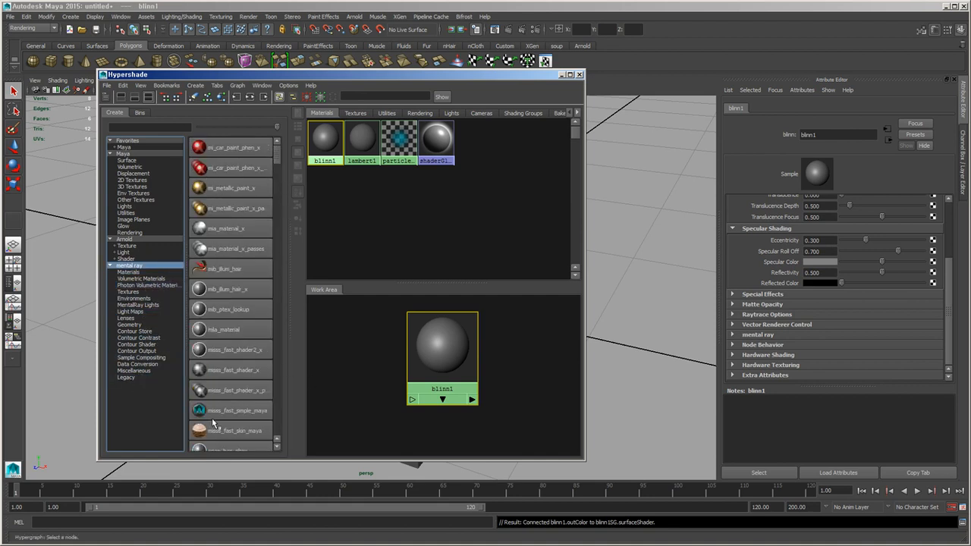
left_click(188, 17)
mouse_move(248, 16)
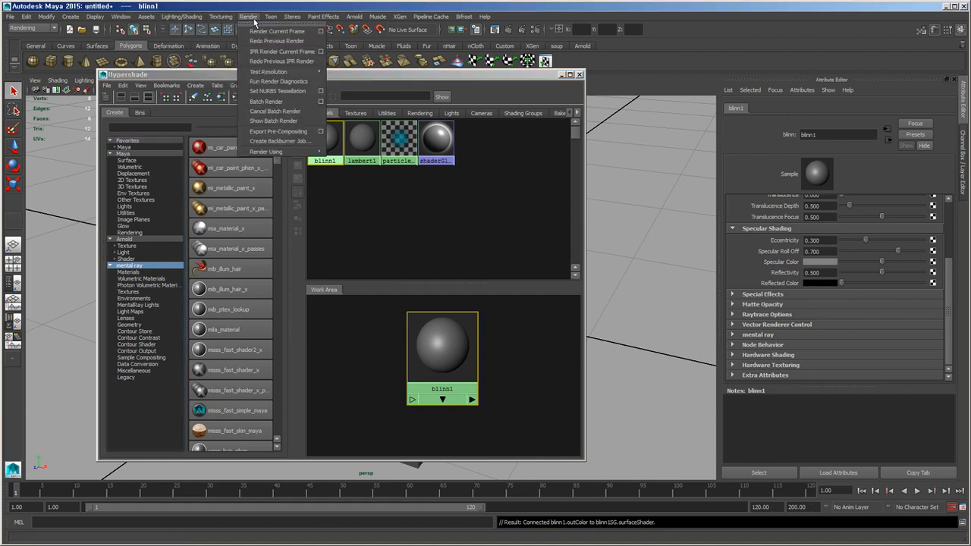
mouse_move(300, 152)
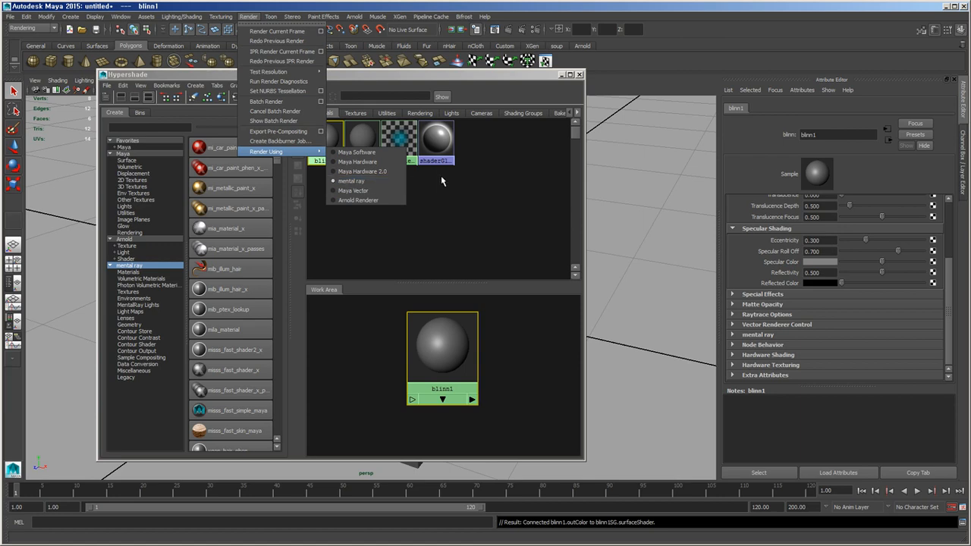
left_click(504, 185)
- Move the Hypershade clear of the cube and create a mia_material_x from the mental ray materials
left_click_drag(267, 76, 614, 56)
scroll(425, 299, "down", 3)
left_click(411, 294)
left_click(507, 246)
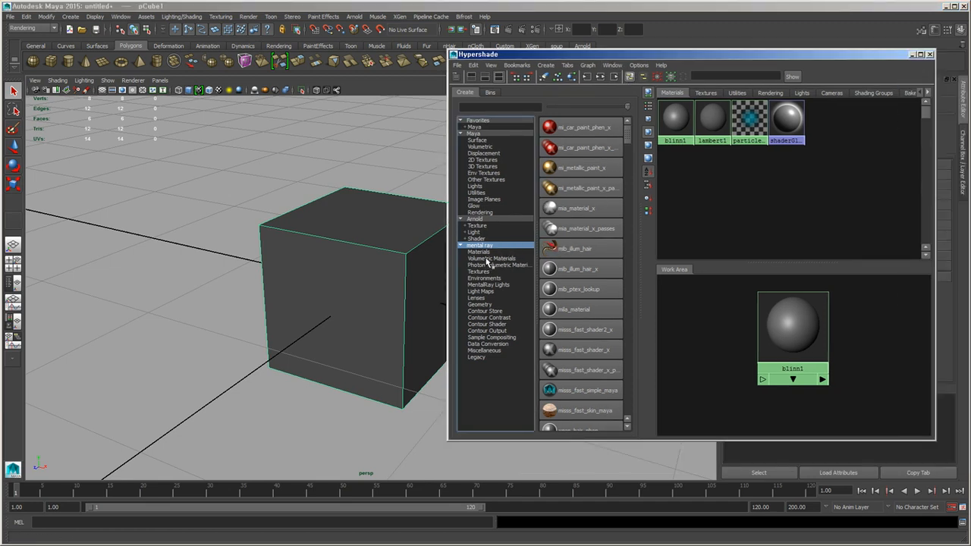
left_click(491, 252)
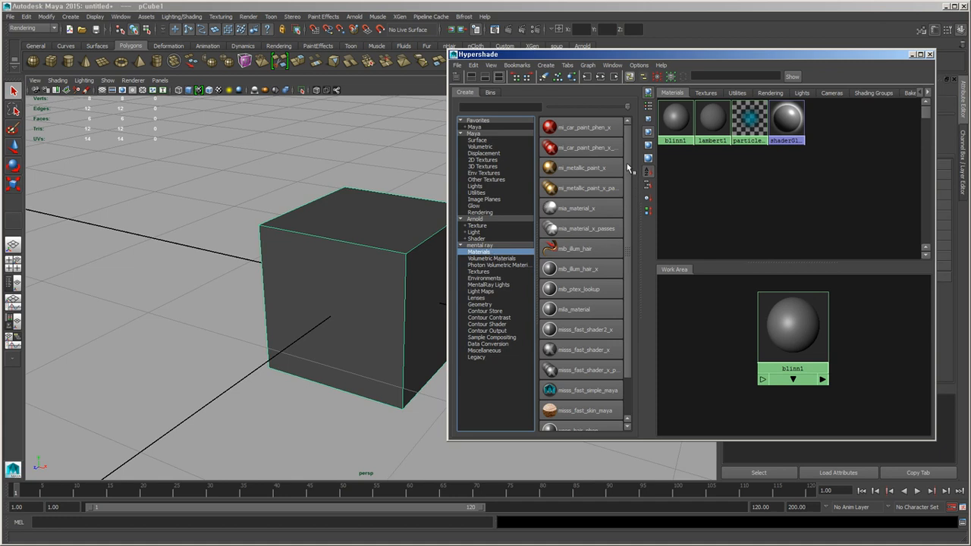
mouse_move(628, 165)
left_mouse_down()
mouse_move(626, 295)
mouse_move(624, 163)
left_mouse_up()
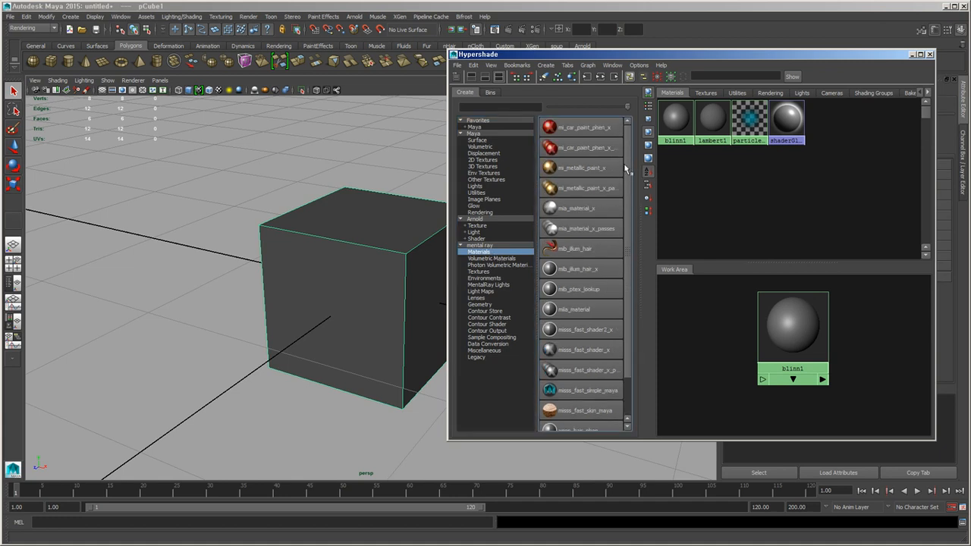
left_click(598, 215)
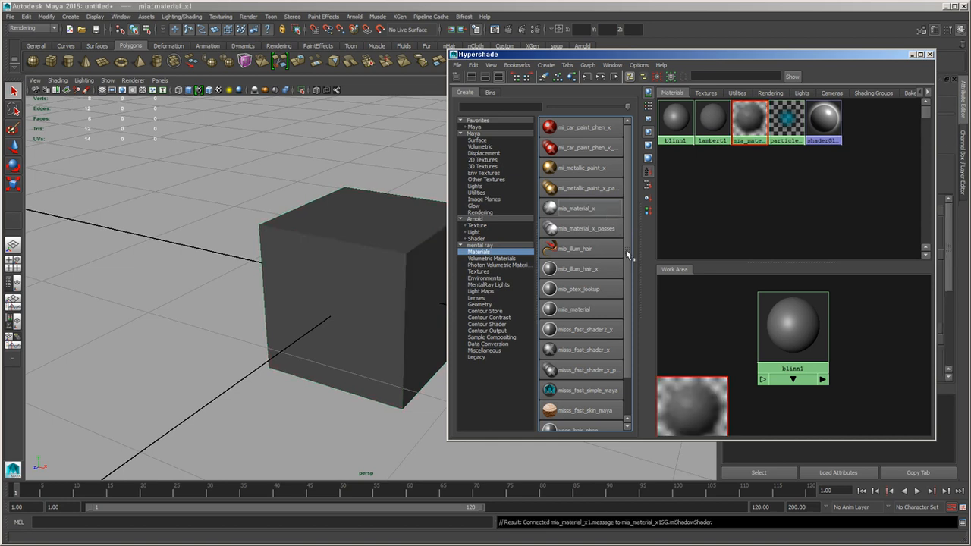
- Assign the mia_material_x material to the cube and render it with mental ray, displaying the color channels
left_click(340, 288)
right_click(712, 353)
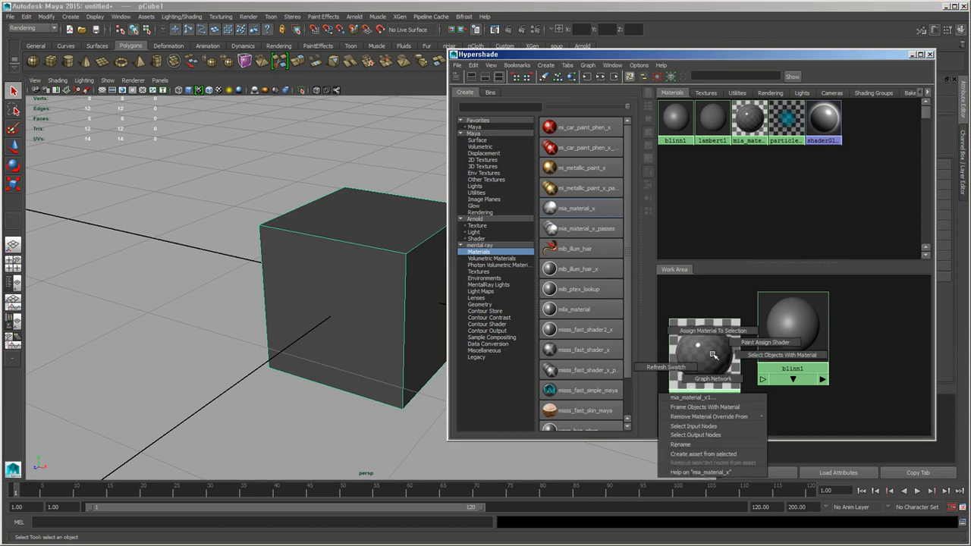
right_click_drag(712, 353, 701, 284)
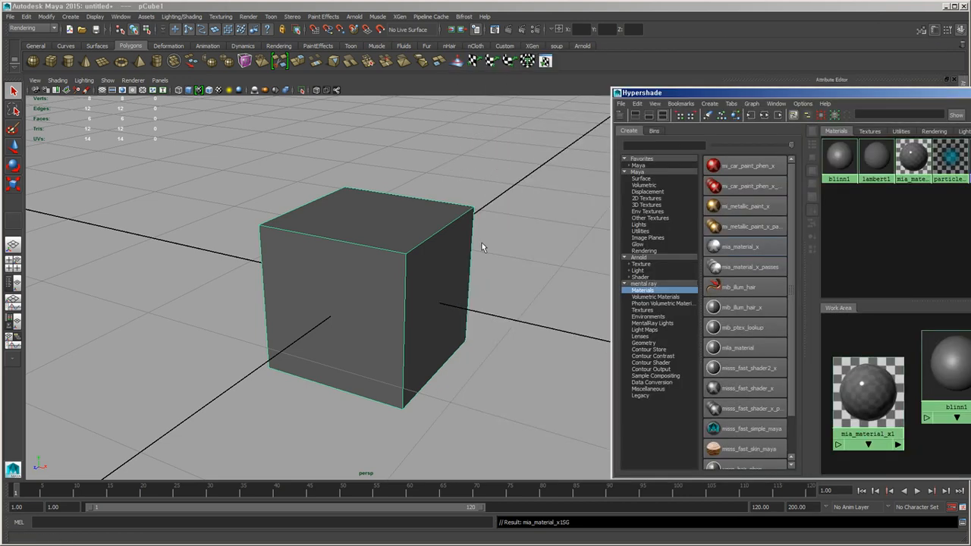
left_click(508, 30)
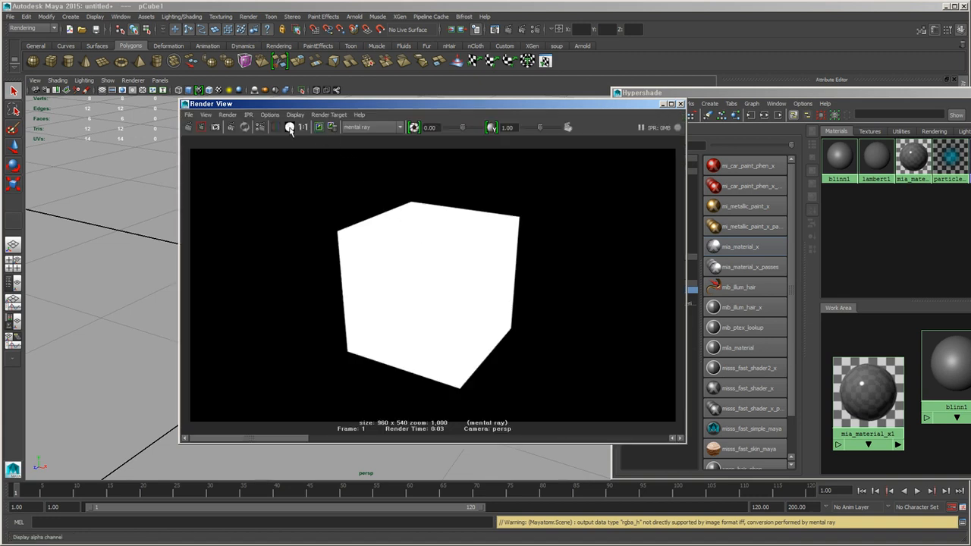
left_click(289, 129)
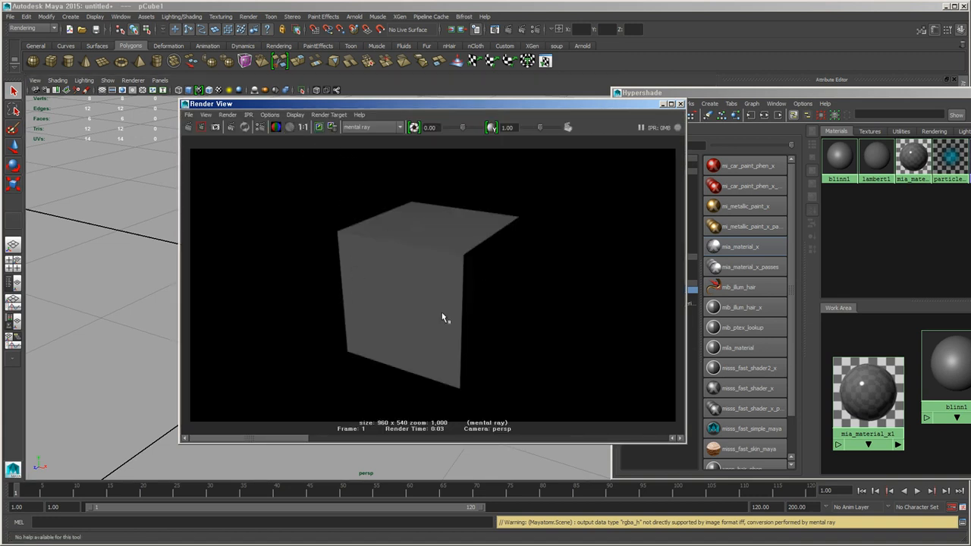
- Re-render the cube with Maya Software, and arrange the Render View and Hypershade so the render and material nodes are both in view
left_click(380, 129)
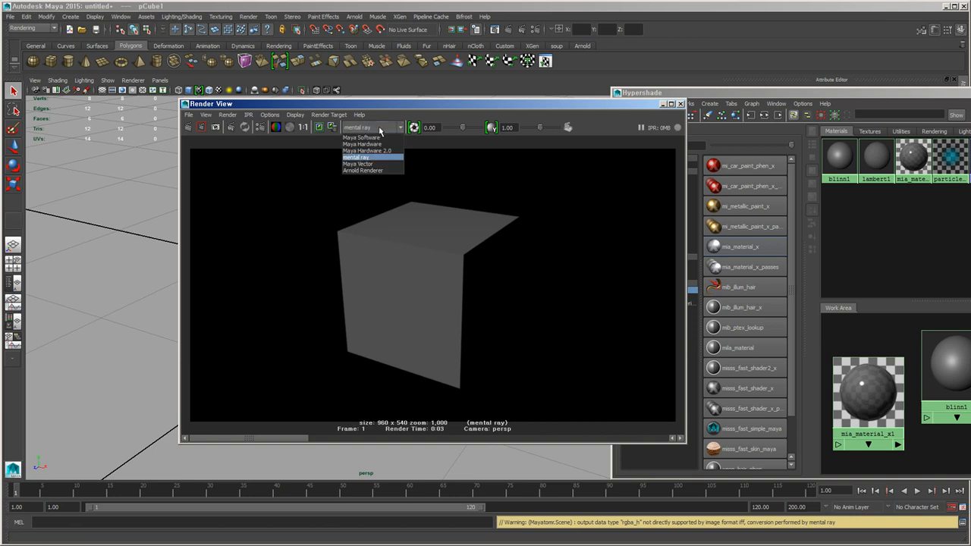
left_click(372, 137)
left_click_drag(381, 105, 672, 97)
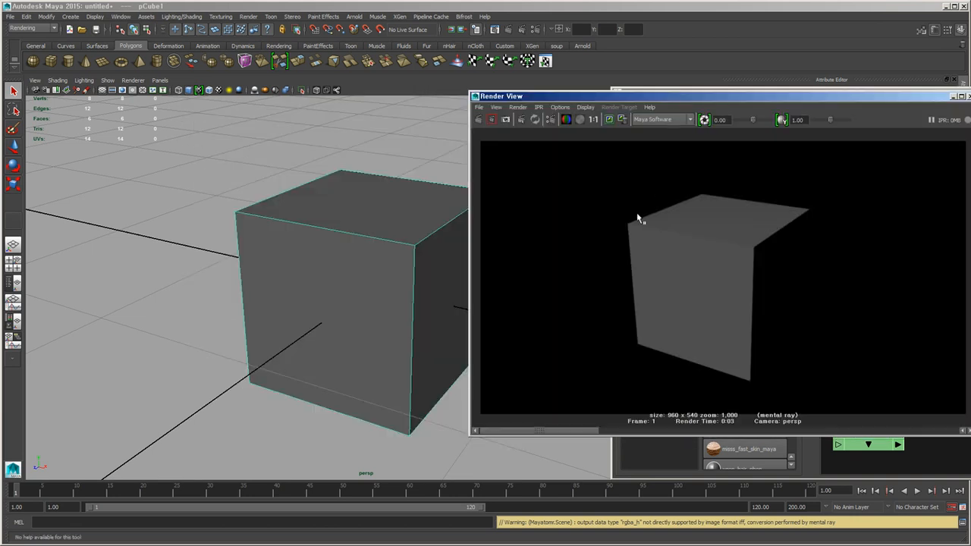
left_click(535, 119)
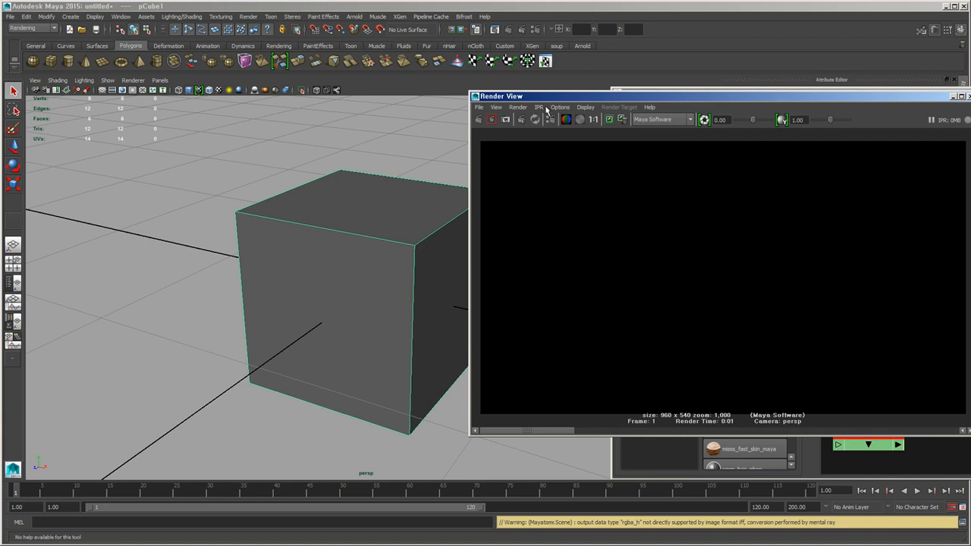
left_click_drag(718, 96, 296, 104)
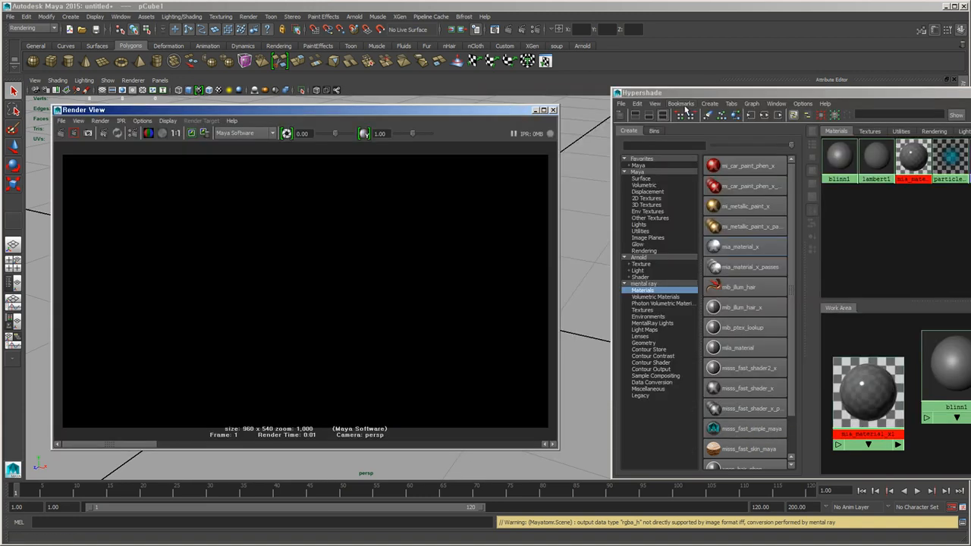
left_click_drag(714, 99, 634, 76)
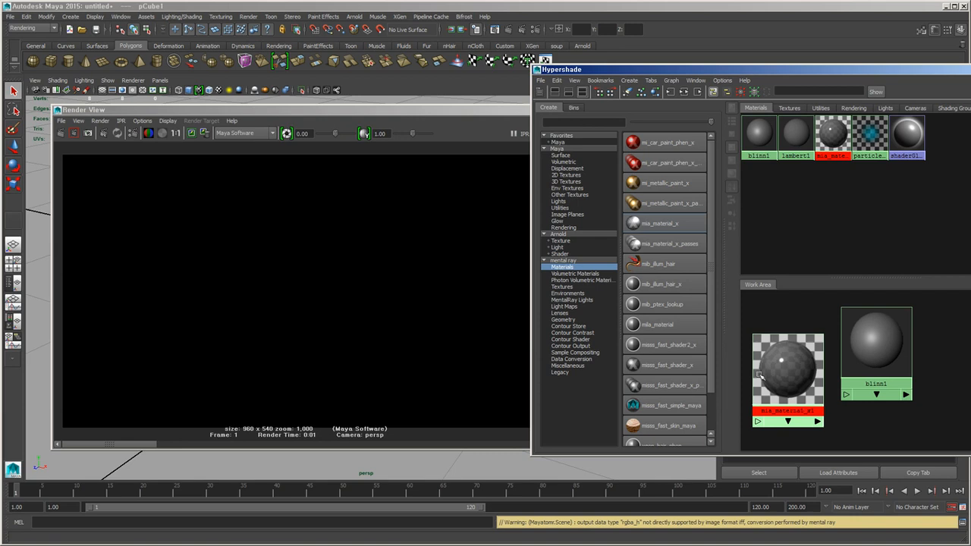
- Place the mia_material_x node beside the blinn1 node, move the Render View off the cube, and select the cube
left_click(802, 410)
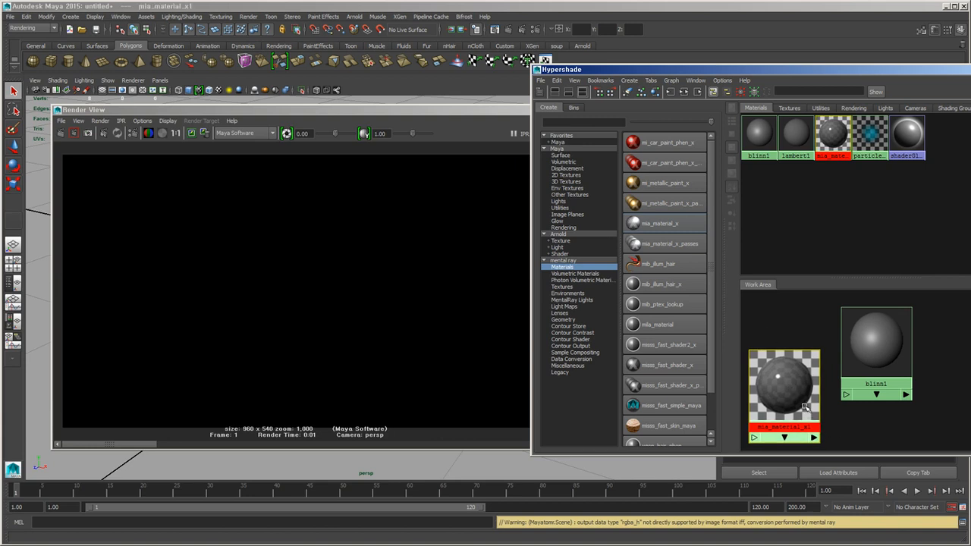
left_click_drag(804, 408, 812, 375)
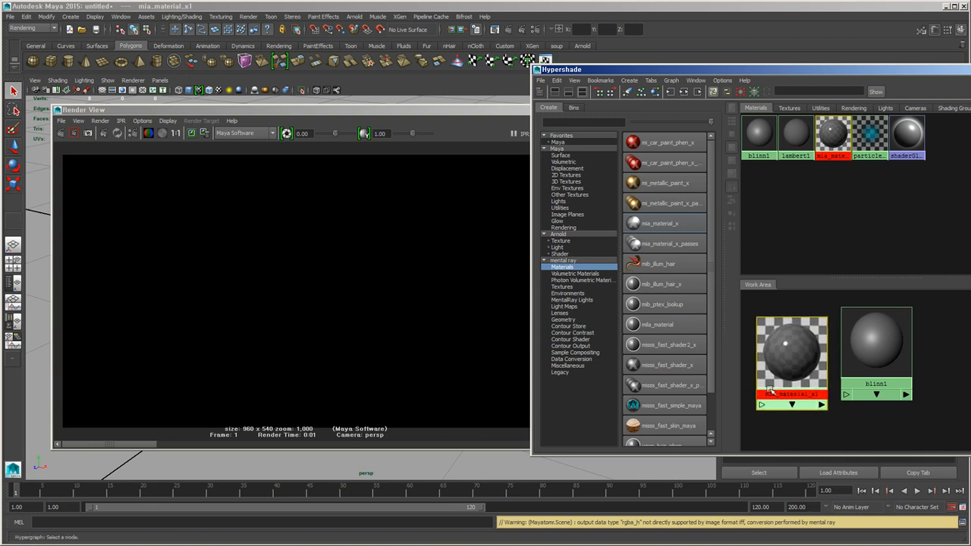
left_click(386, 120)
left_click_drag(386, 118, 378, 439)
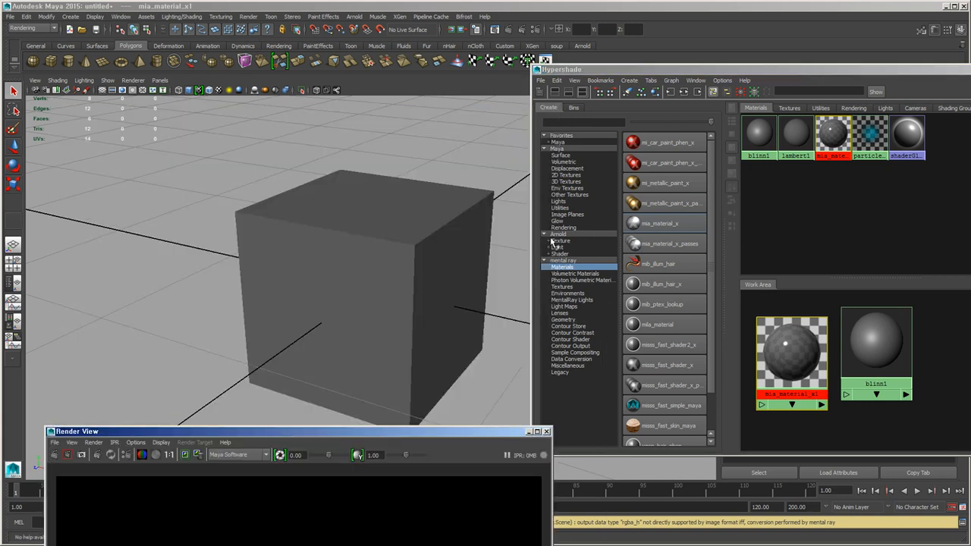
left_click(390, 251)
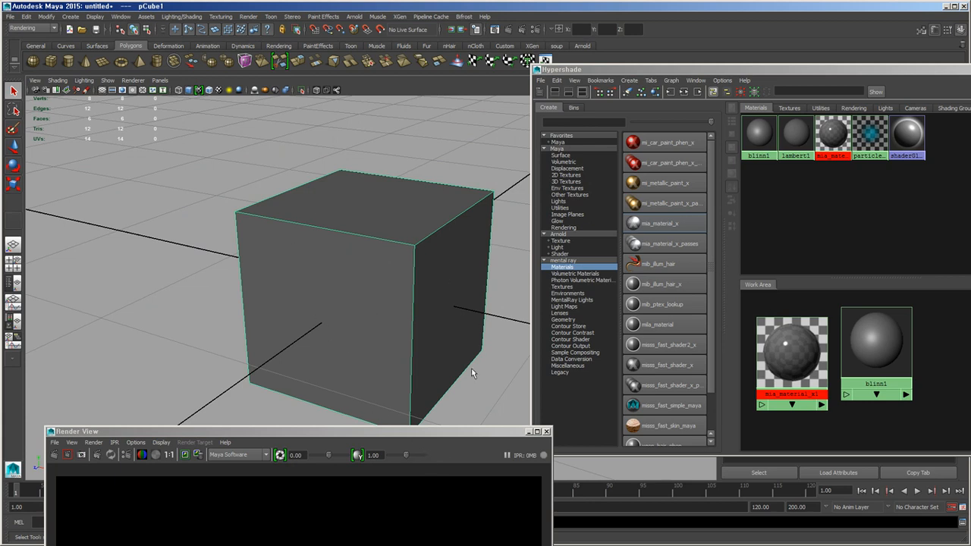
- Move the Render View back beside the Hypershade, switch the renderer to mental ray, and re-render the cube
left_click_drag(448, 435, 430, 145)
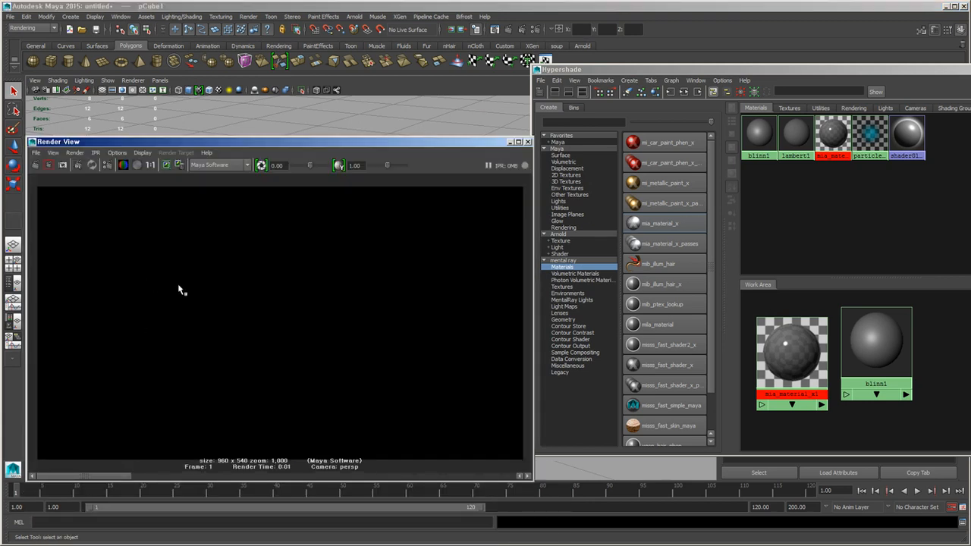
left_click(762, 330)
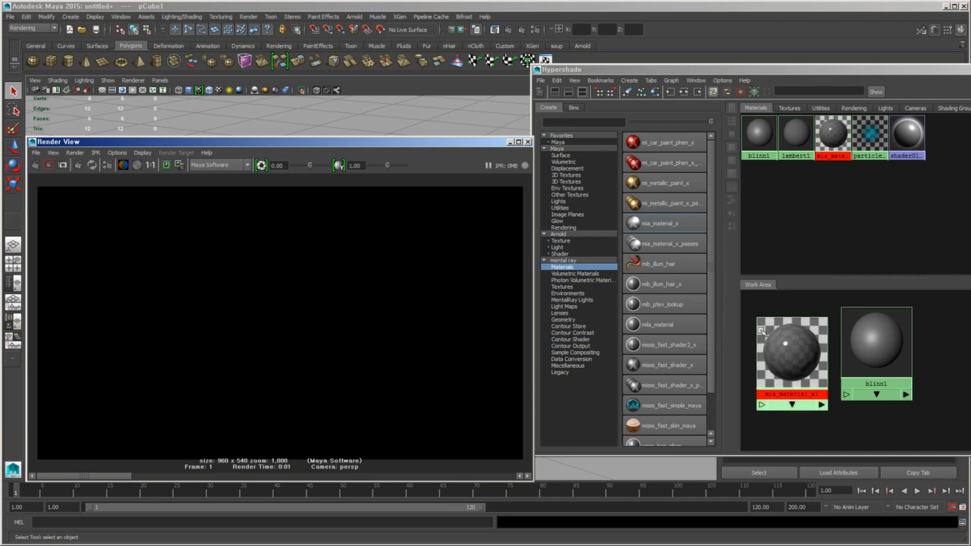
left_click(218, 165)
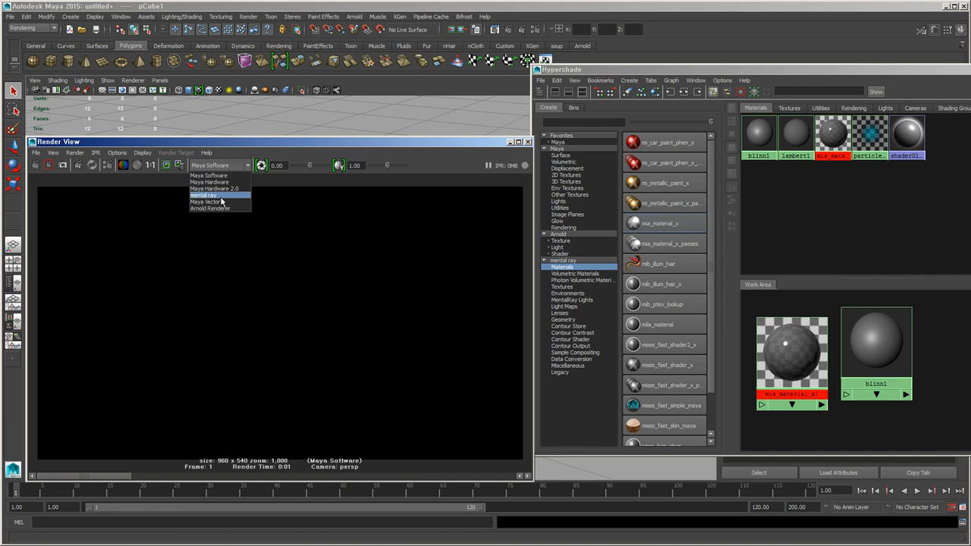
left_click(222, 196)
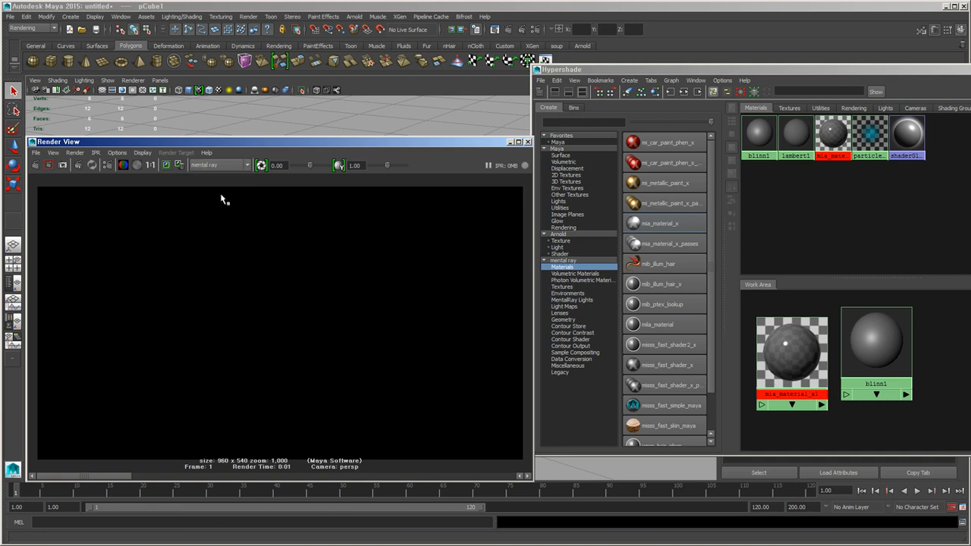
left_click(36, 165)
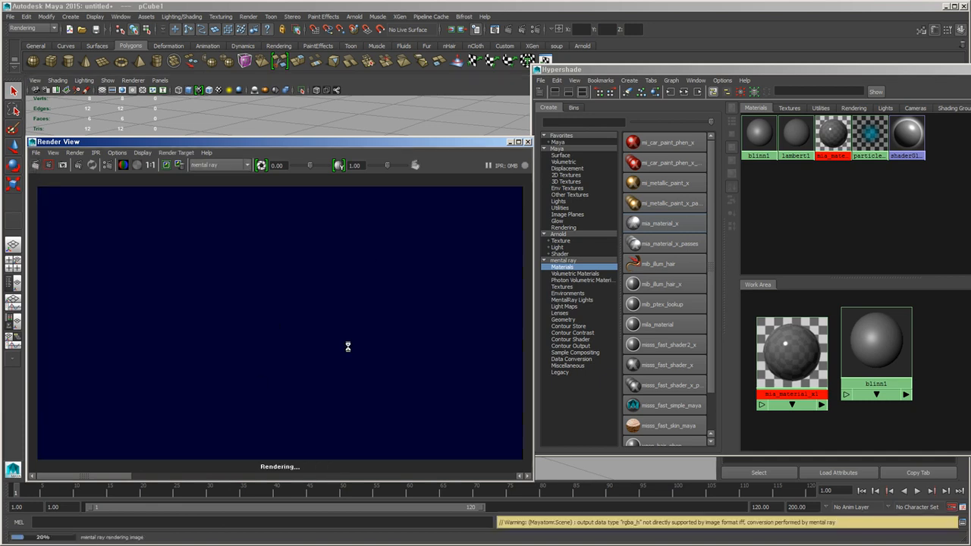